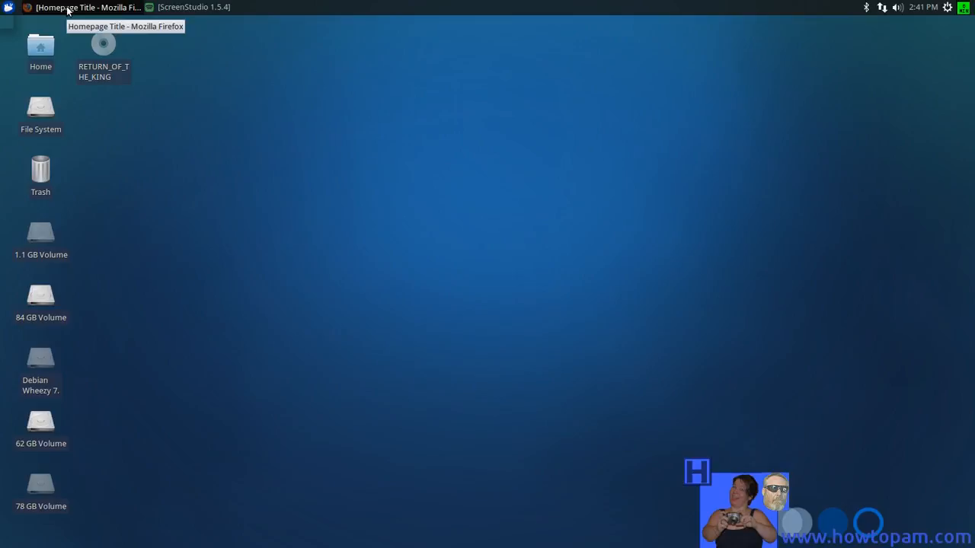
# Switch to Firefox and compare the b2evolution demo homepage with the customized howtopam blog homepage
pyautogui.click(67, 9)
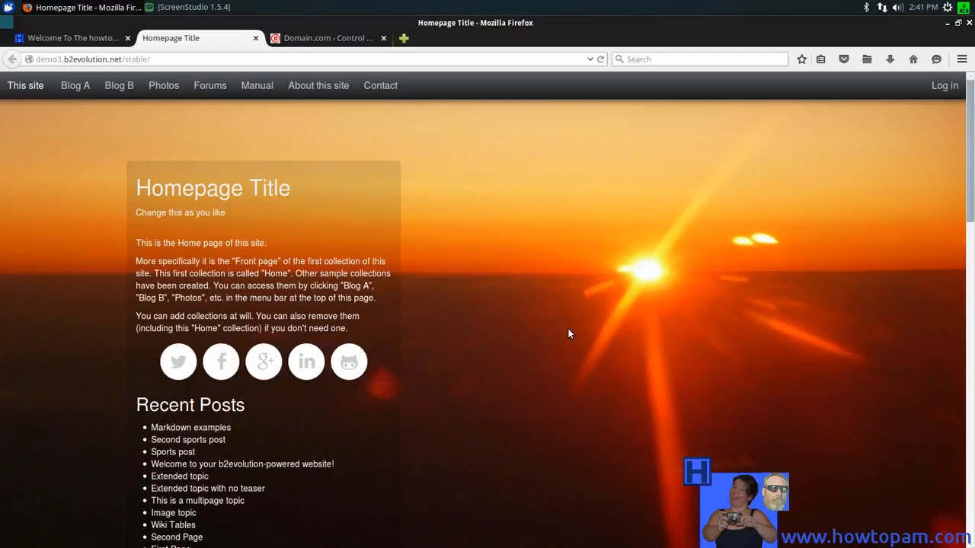
pyautogui.click(98, 39)
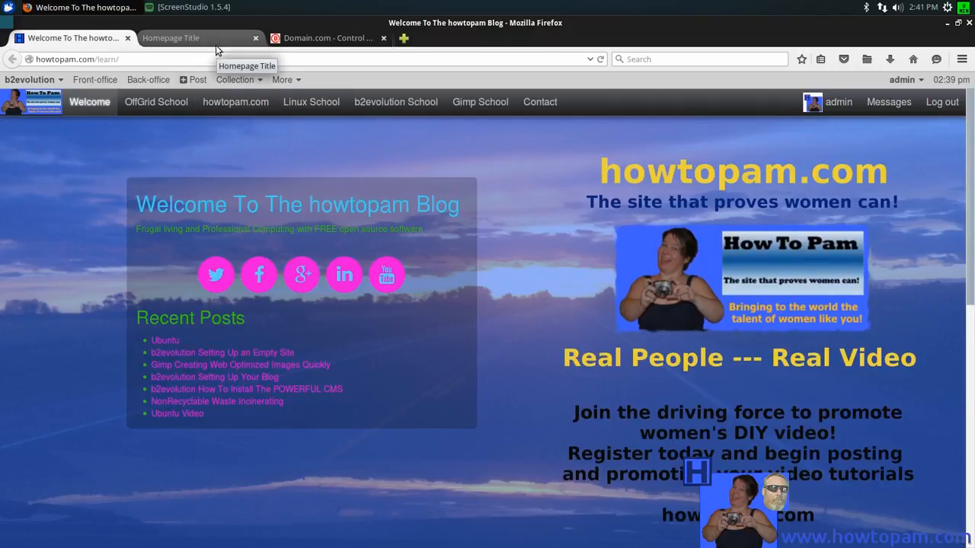
pyautogui.moveTo(271, 81)
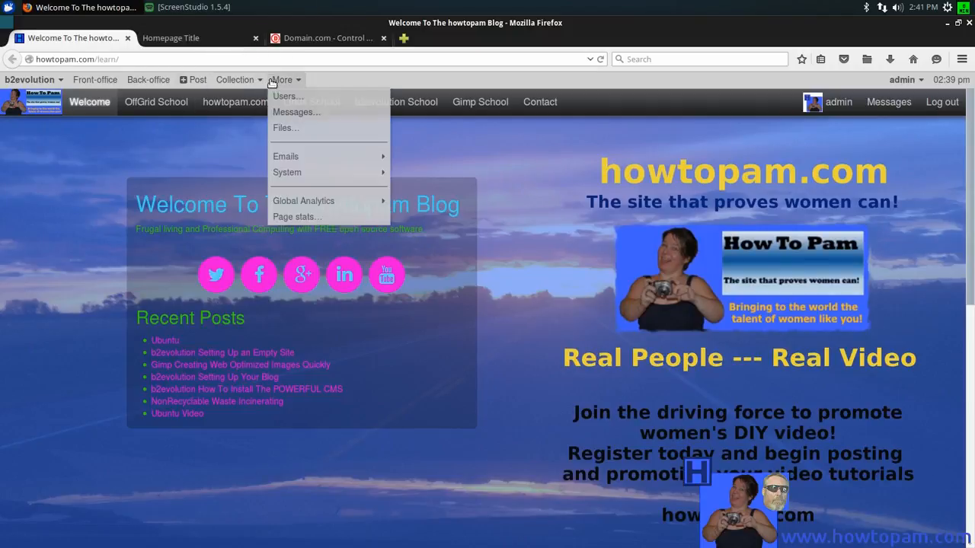
# Open the FileManager in the Domain.com control panel and expand the folder public_html/learn/media
pyautogui.click(318, 38)
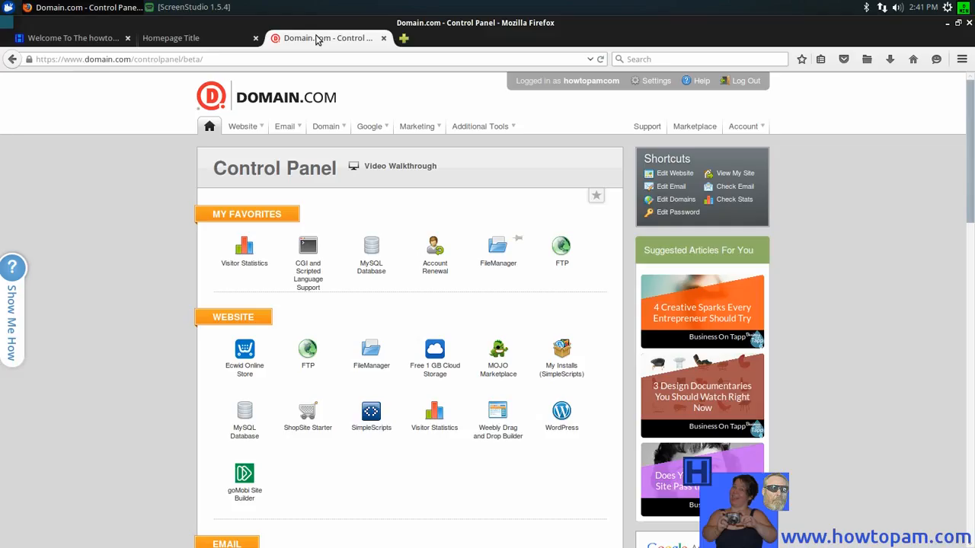
pyautogui.click(498, 262)
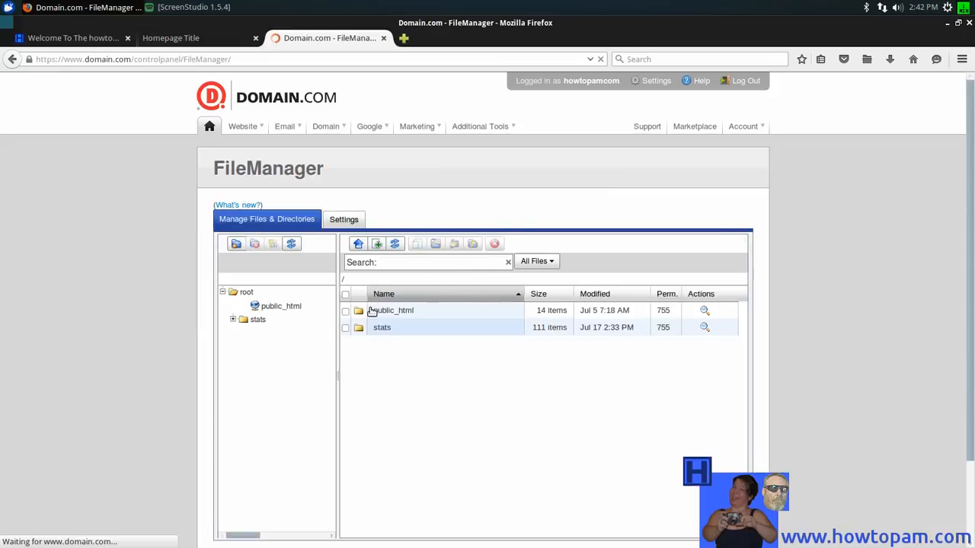
pyautogui.click(236, 308)
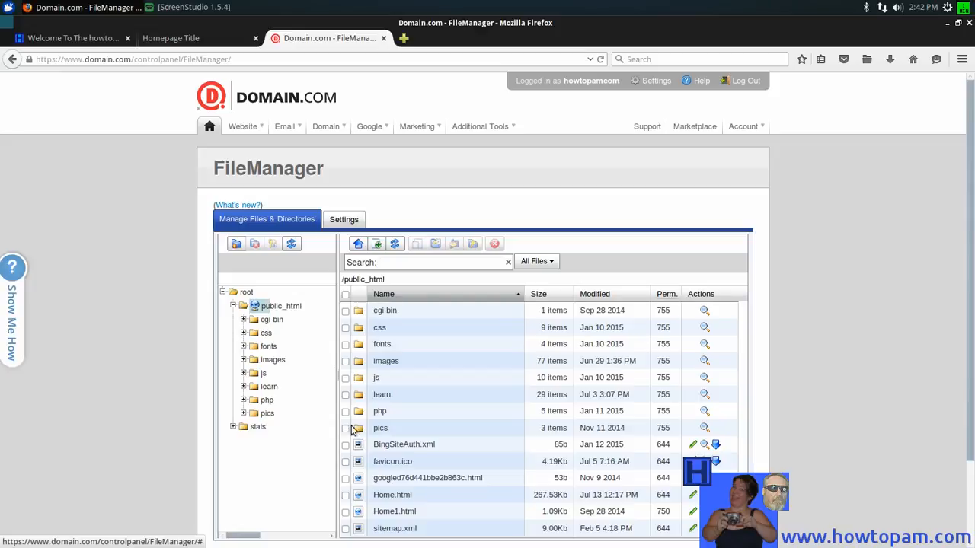
pyautogui.click(243, 388)
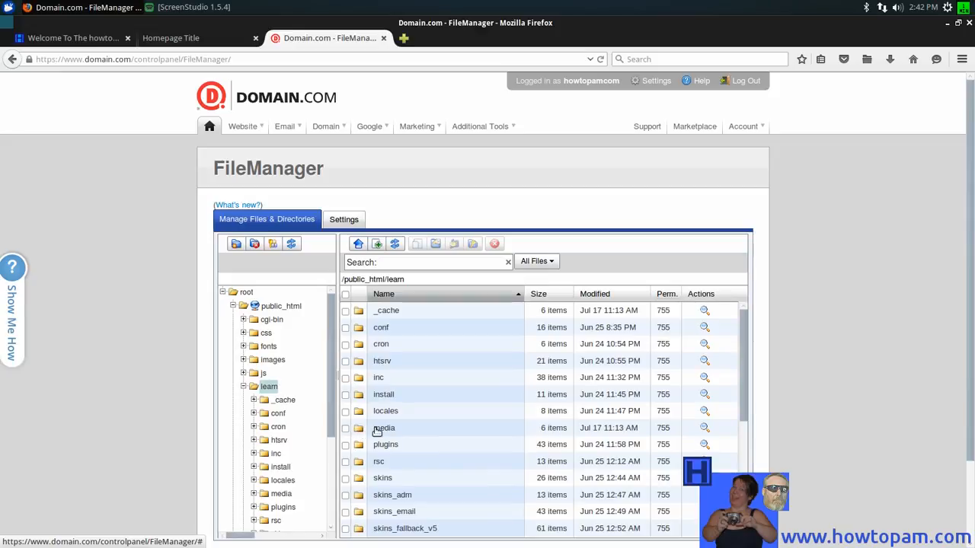
pyautogui.click(256, 495)
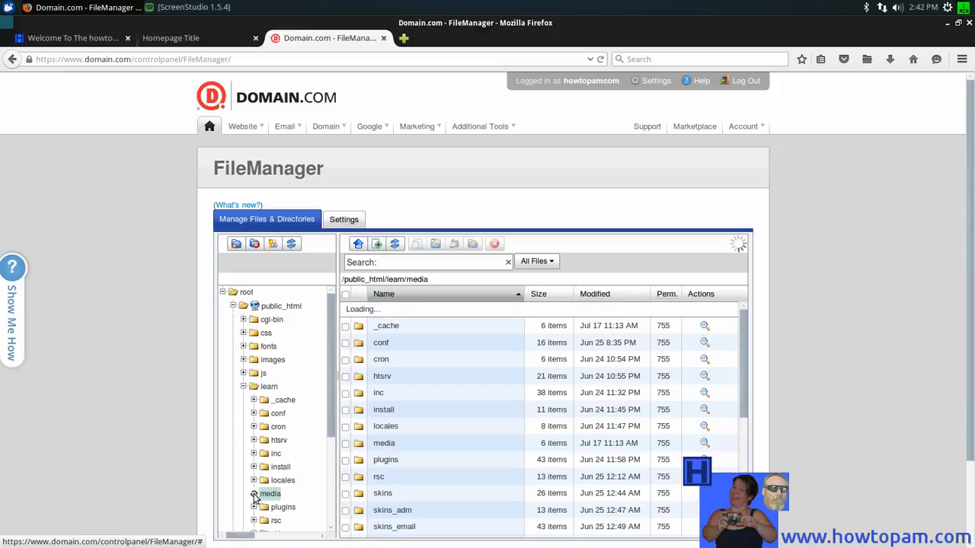
pyautogui.click(253, 495)
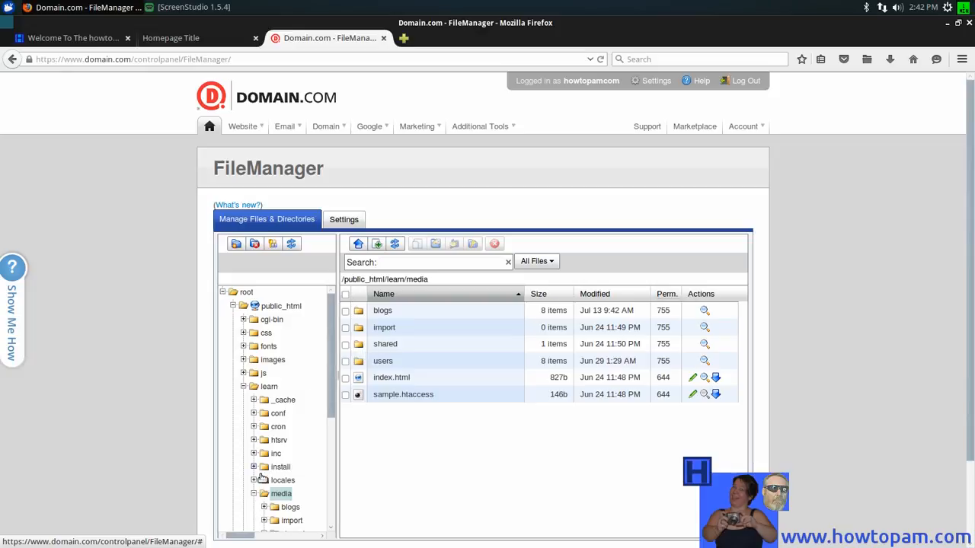
# Go down through the media folder's shared and global subfolders and open the sunset folder
pyautogui.scroll(-2, 304, 474)
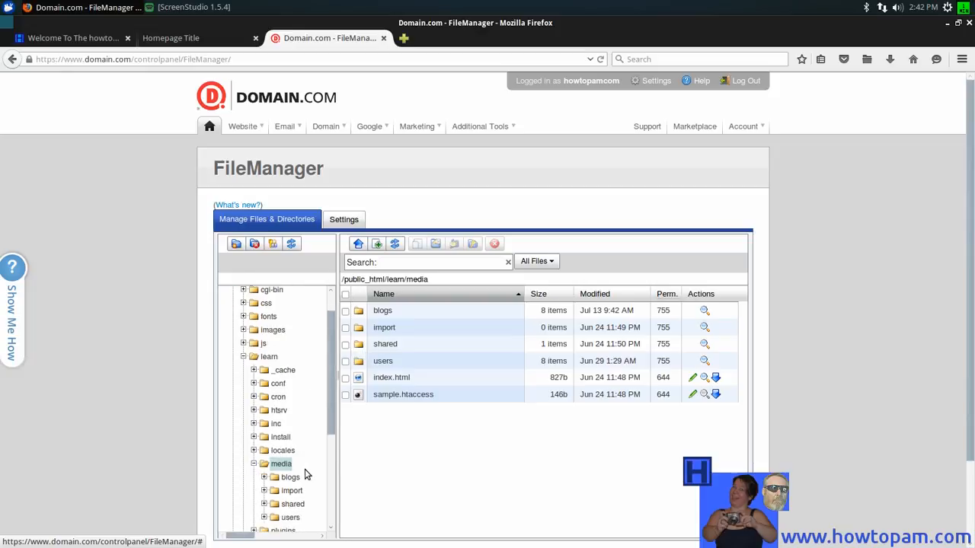
pyautogui.click(264, 473)
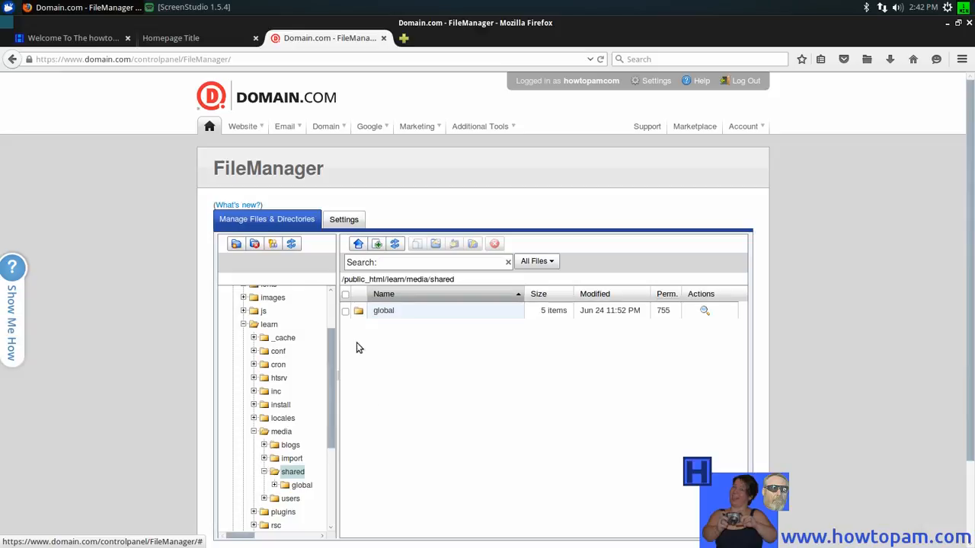
pyautogui.click(275, 485)
pyautogui.click(277, 487)
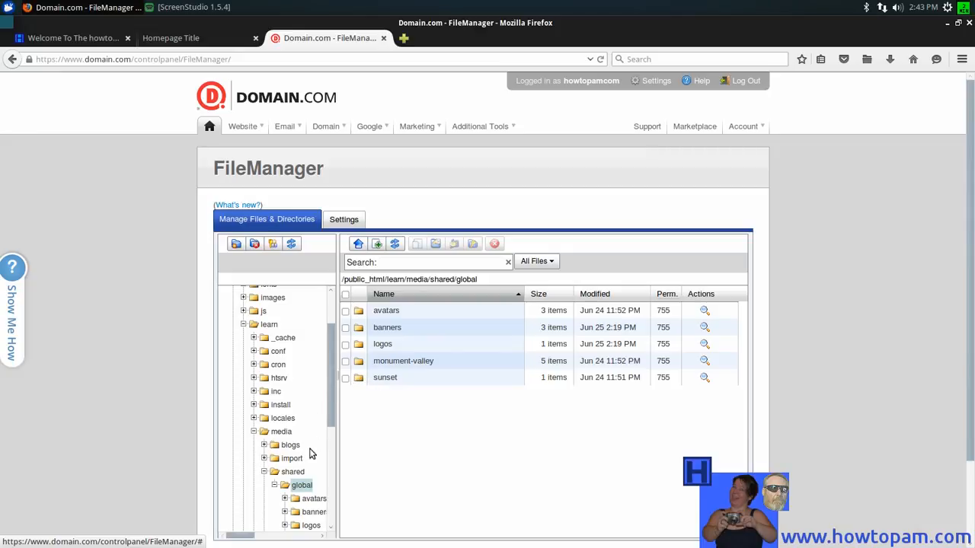
pyautogui.scroll(-2, 308, 482)
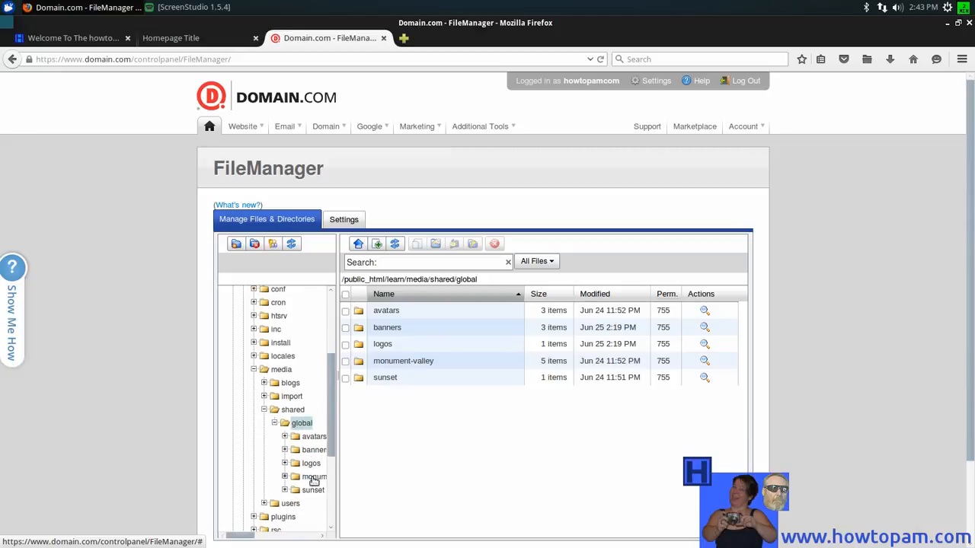
pyautogui.click(288, 491)
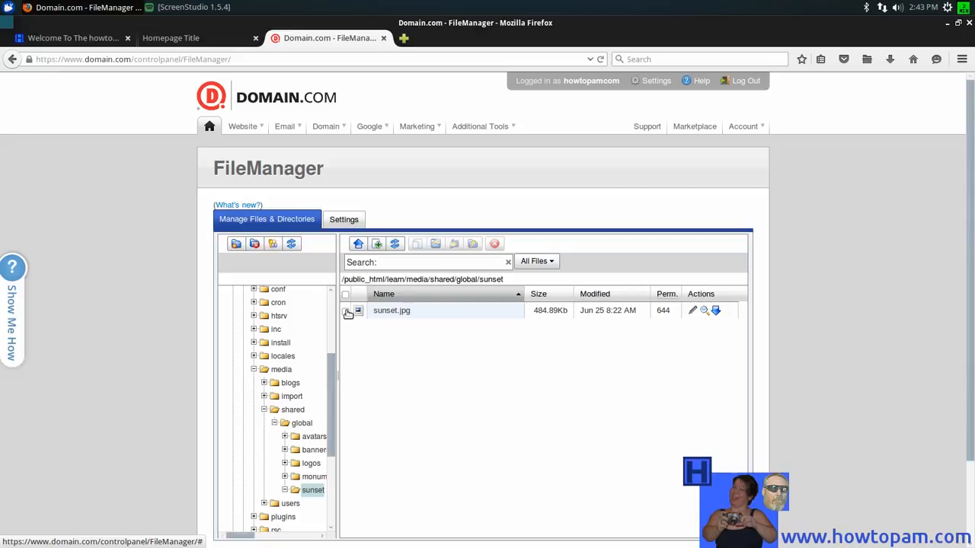
# Preview sunset.jpg from the sunset folder, then close the preview and deselect the file
pyautogui.click(347, 312)
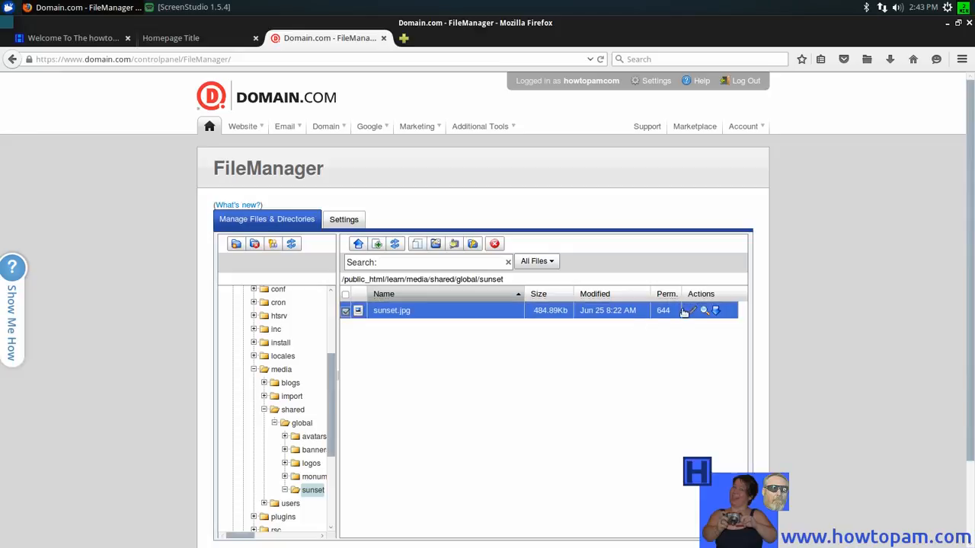
pyautogui.click(704, 311)
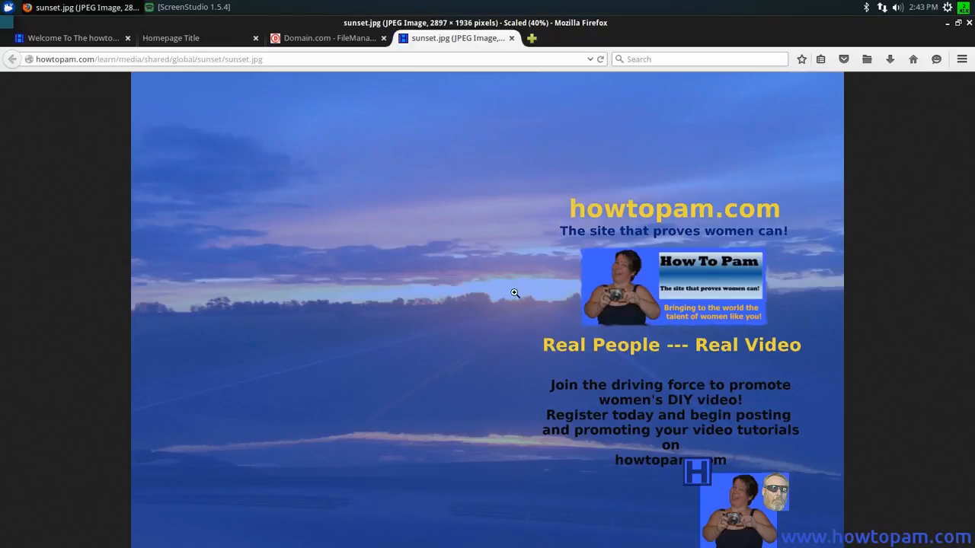
pyautogui.click(511, 38)
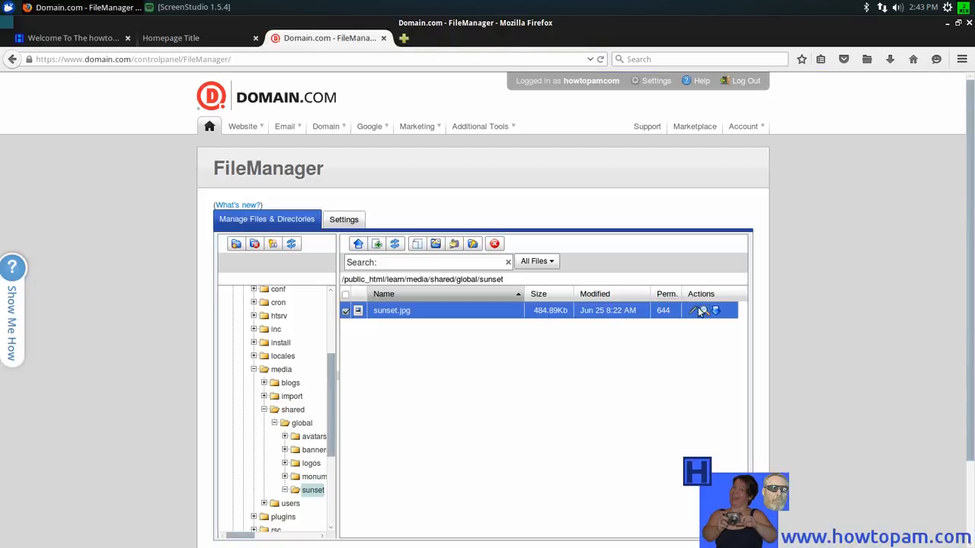
pyautogui.click(346, 313)
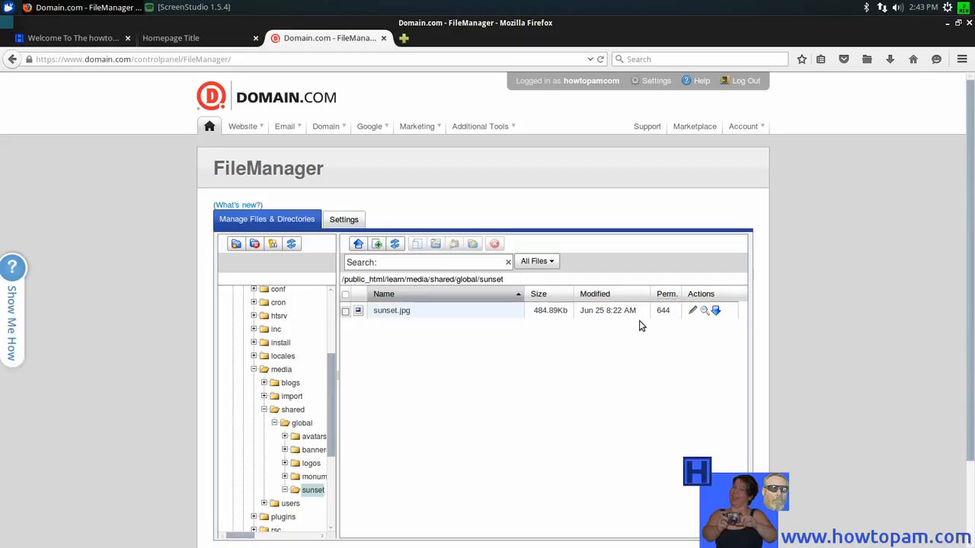
# View sunset.jpg again, save the image to the Desktop as sunset.jpg and close its preview
pyautogui.click(704, 311)
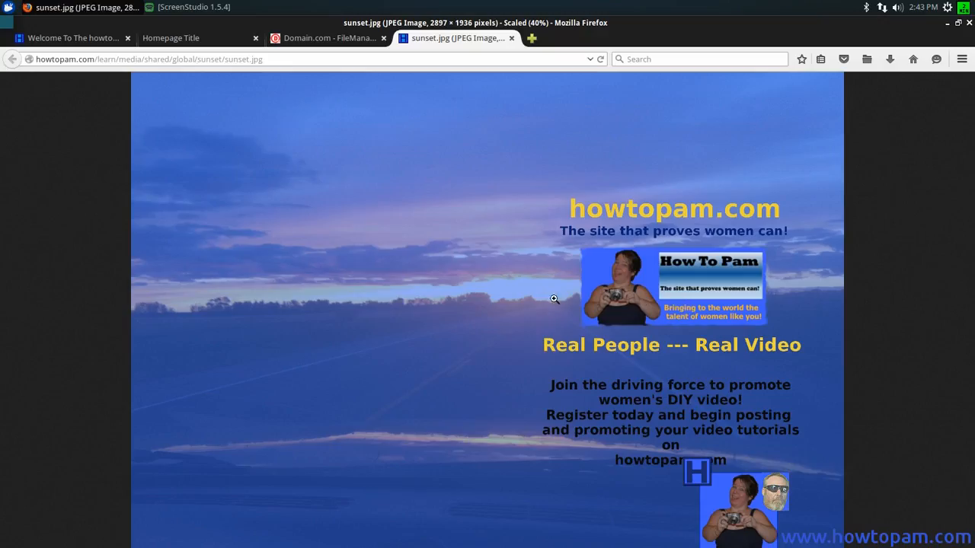
pyautogui.rightClick(464, 252)
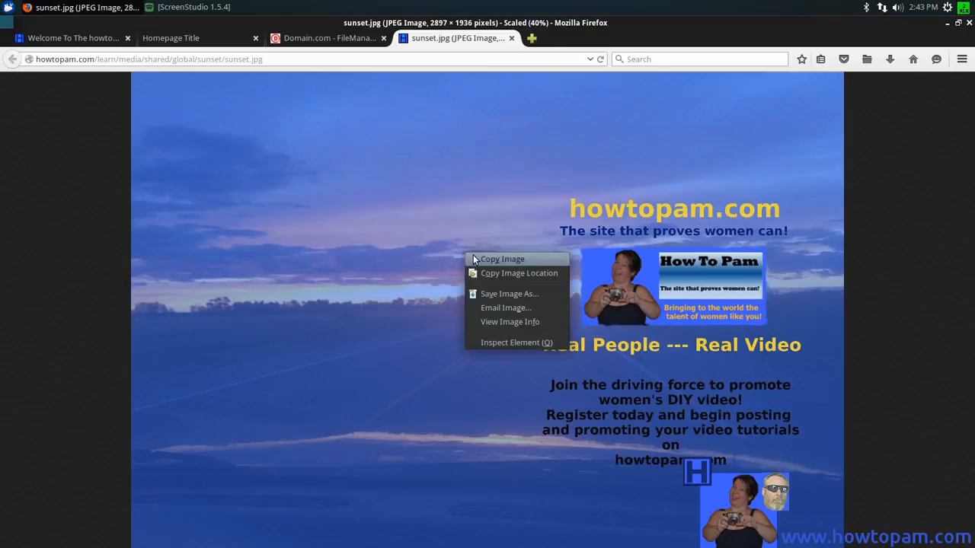
pyautogui.click(448, 282)
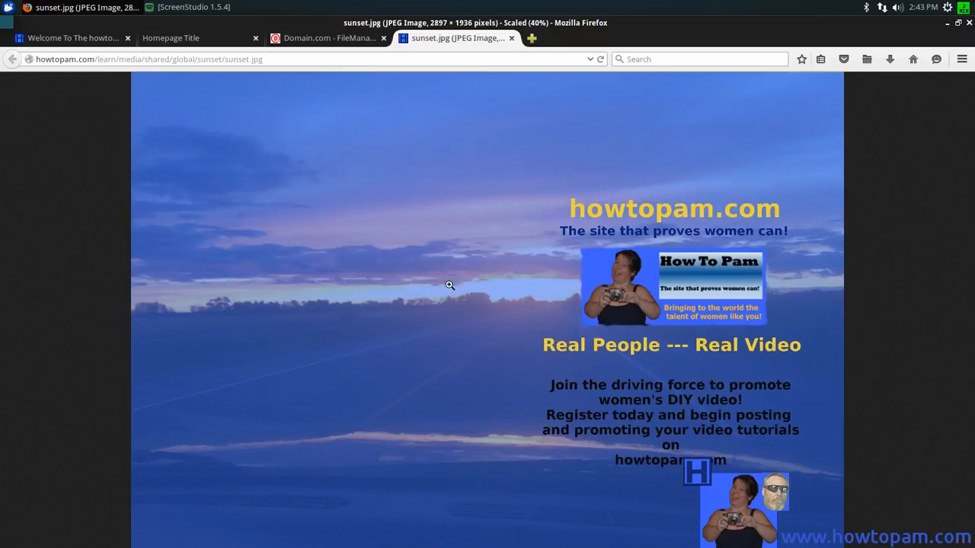
pyautogui.rightClick(438, 228)
pyautogui.click(470, 271)
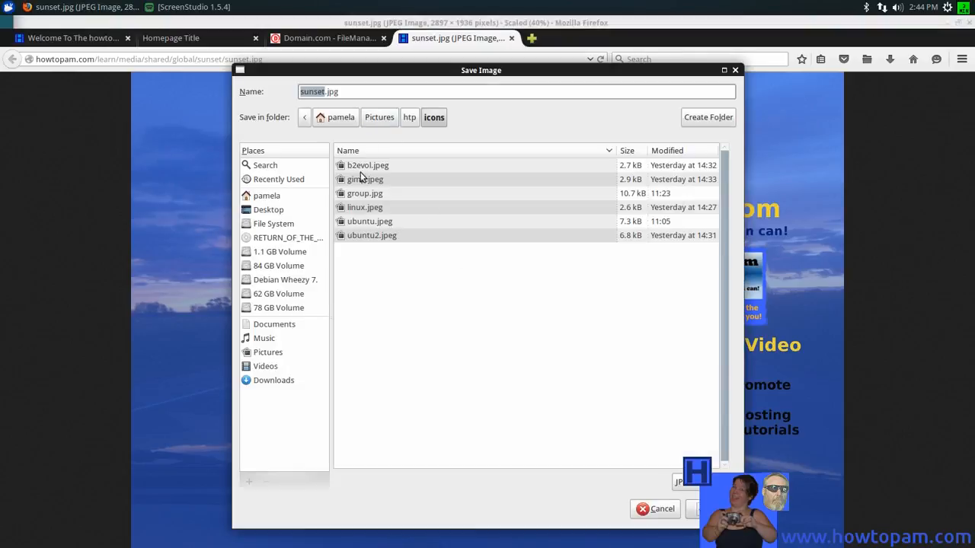
pyautogui.click(274, 210)
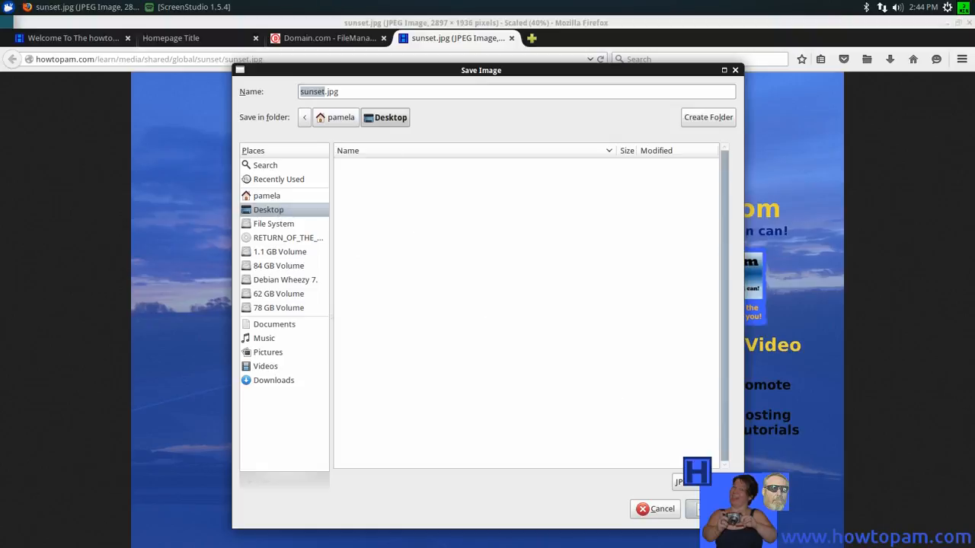
pyautogui.click(693, 509)
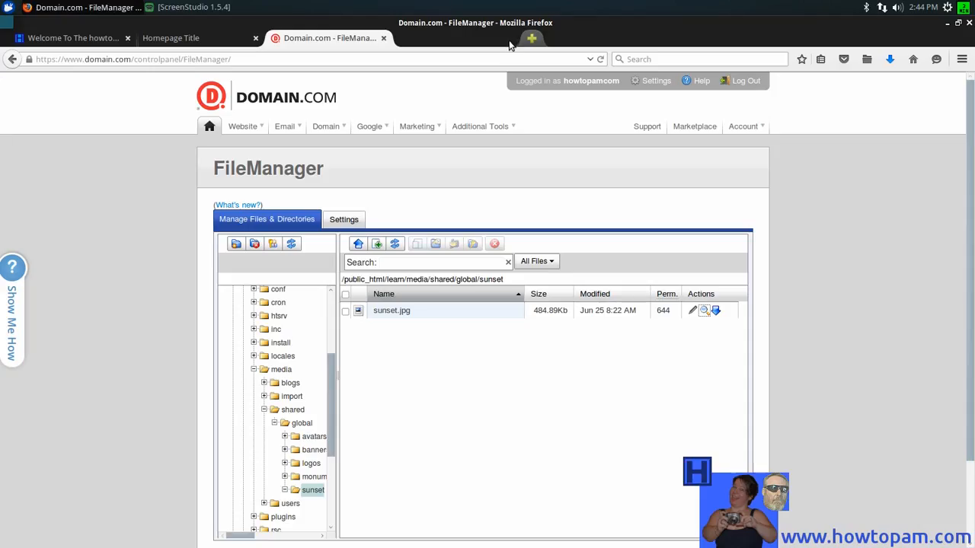
pyautogui.click(512, 38)
# Minimize Firefox and examine the general and image properties of sunset.jpg on the desktop
pyautogui.click(46, 9)
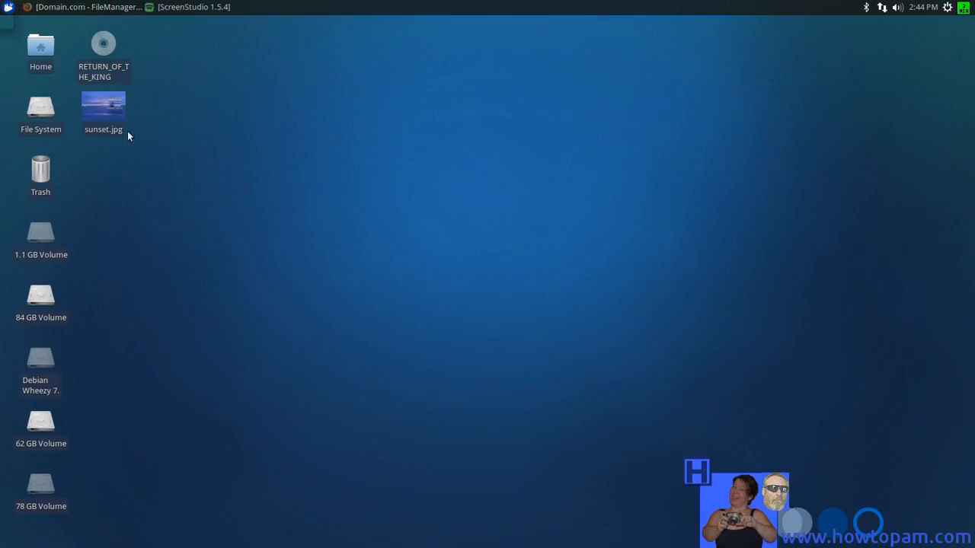
pyautogui.moveTo(101, 114)
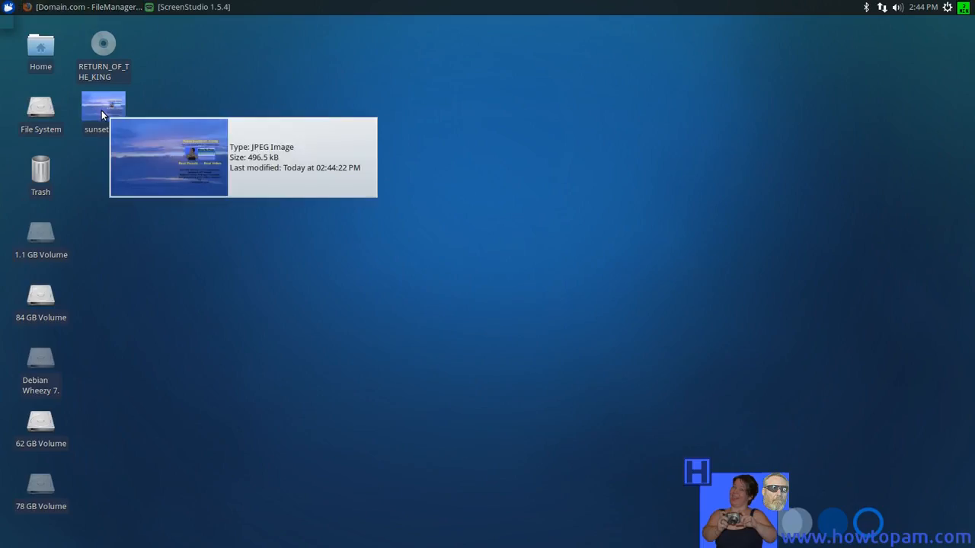
pyautogui.click(102, 112)
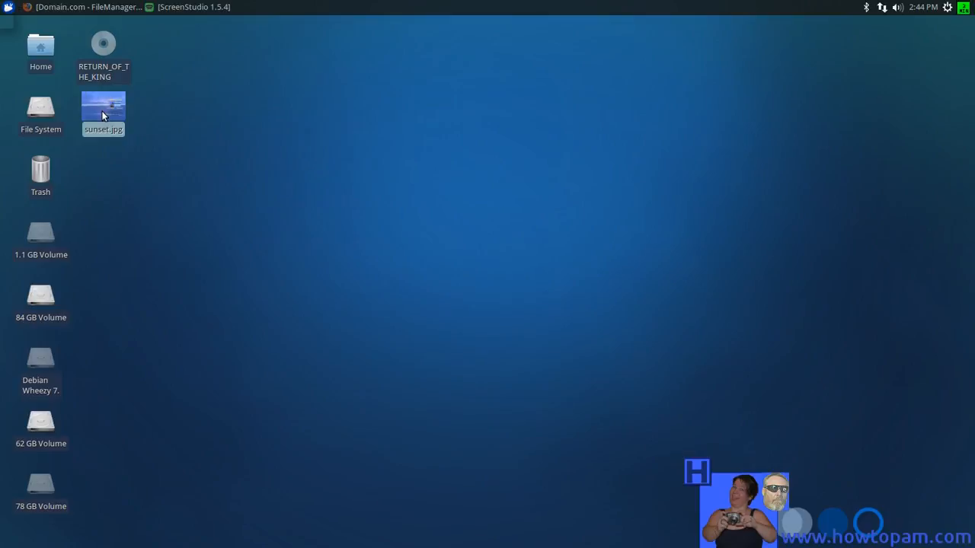
pyautogui.rightClick(102, 115)
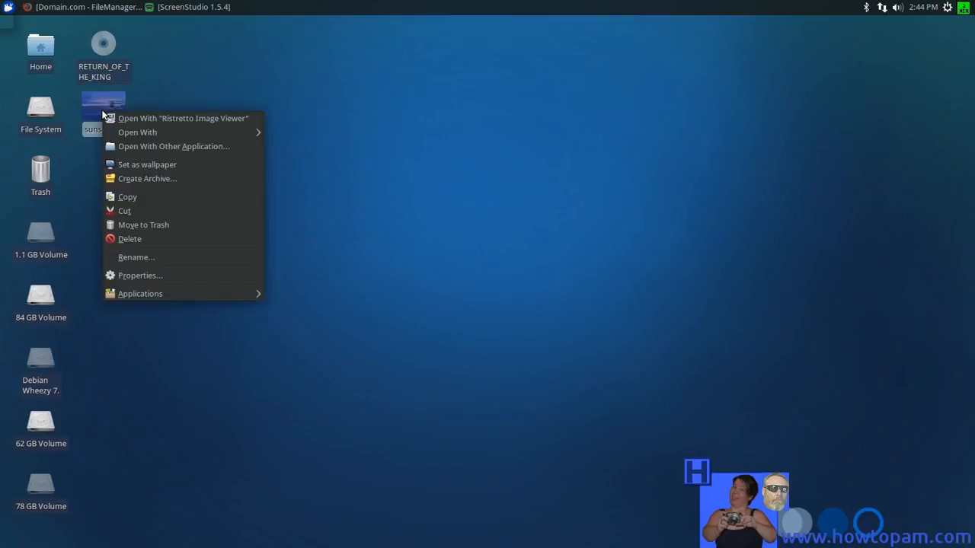
pyautogui.click(132, 277)
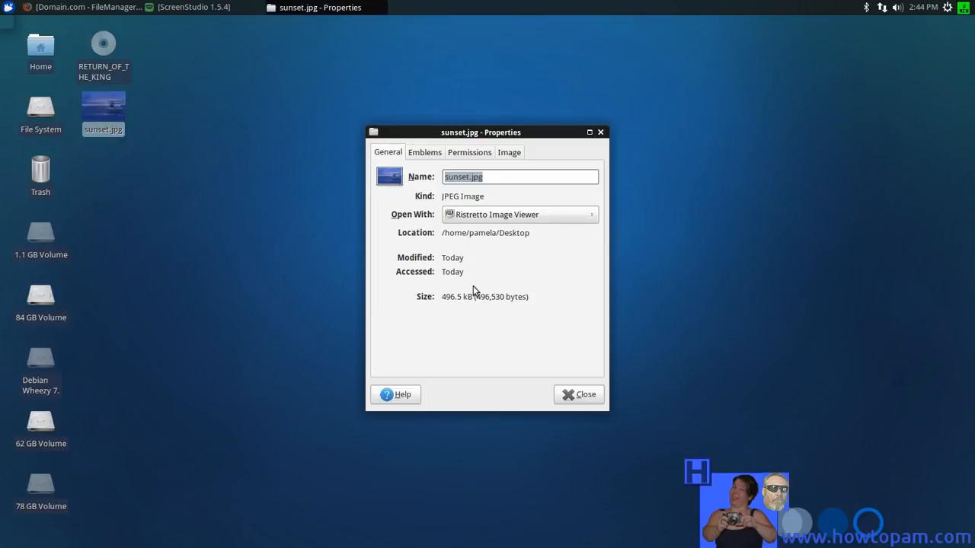
pyautogui.click(509, 153)
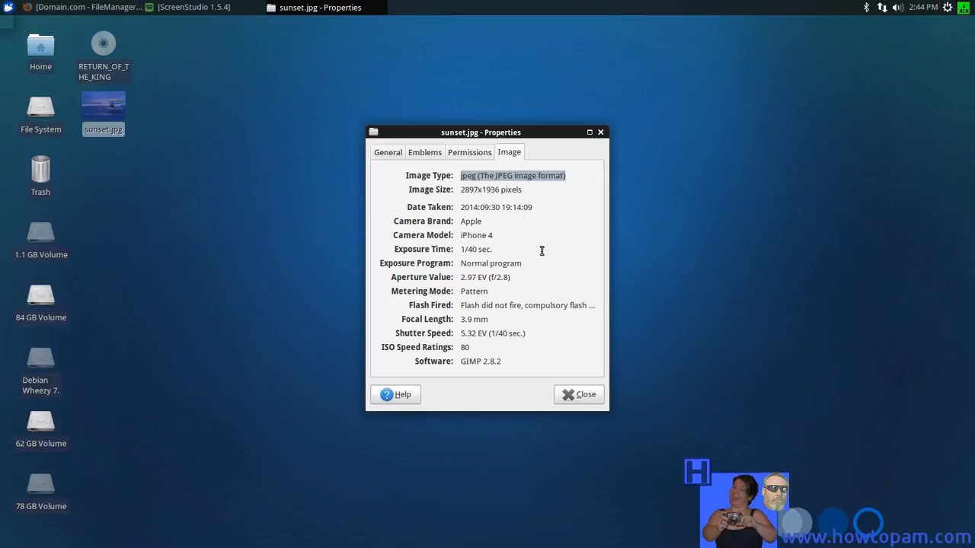
pyautogui.click(577, 395)
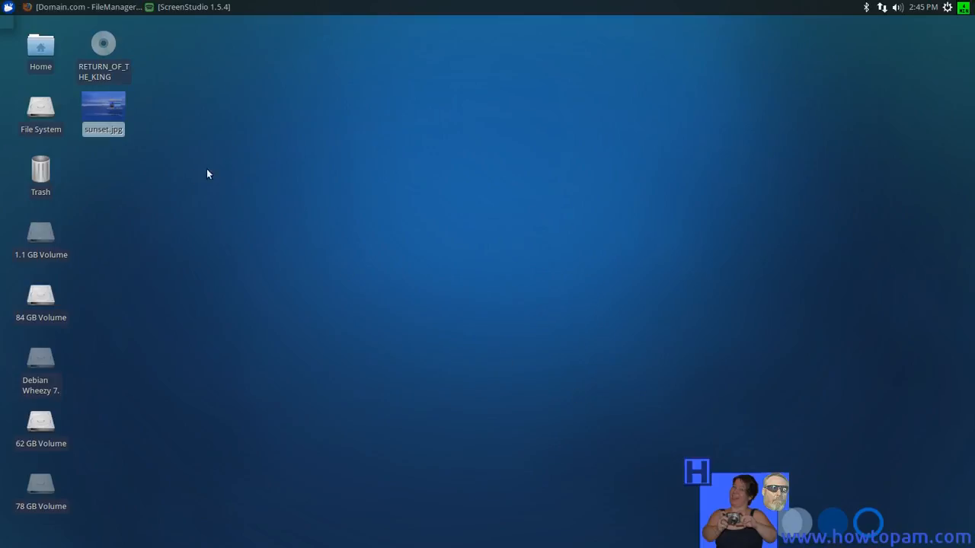
# Launch the GIMP Image Editor from the Graphic Design applications
pyautogui.click(8, 9)
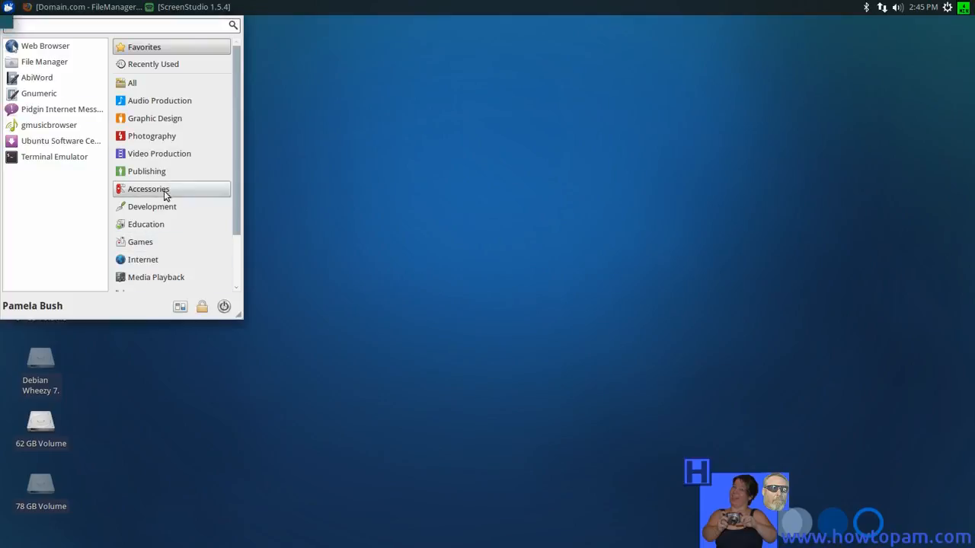
pyautogui.click(157, 120)
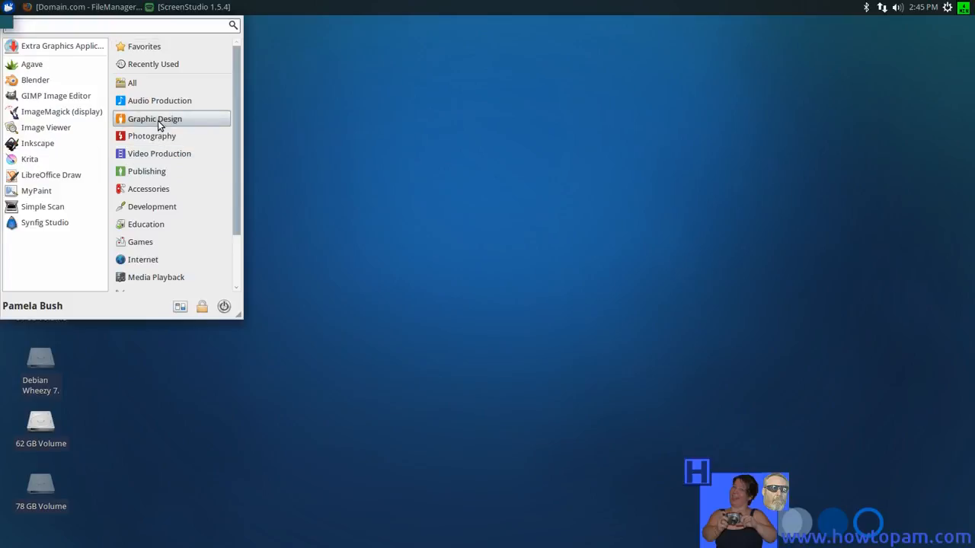
pyautogui.click(52, 98)
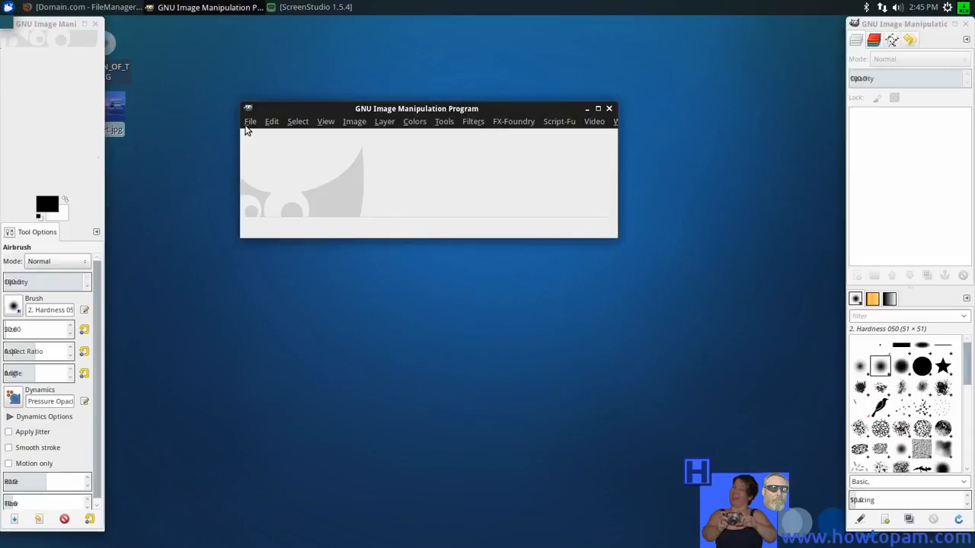
# Open IMG_2549.JPG from the blogbkgrd folder inside the htp folder of Pictures
pyautogui.click(250, 122)
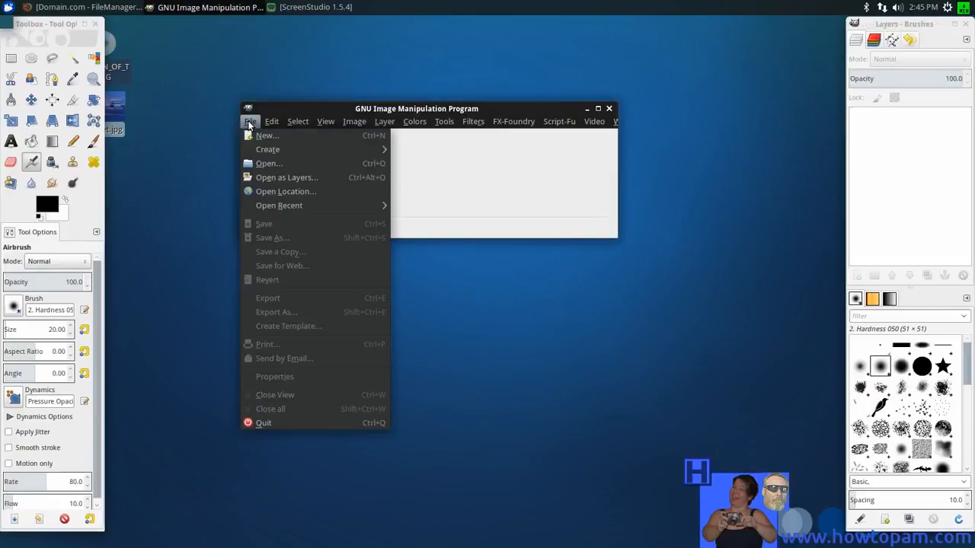
pyautogui.moveTo(260, 210)
pyautogui.click(269, 162)
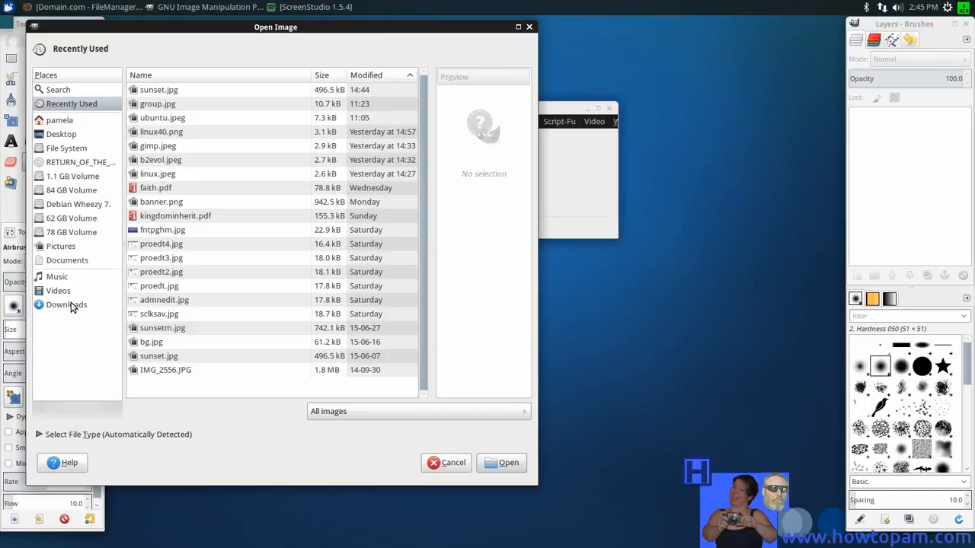
pyautogui.click(85, 259)
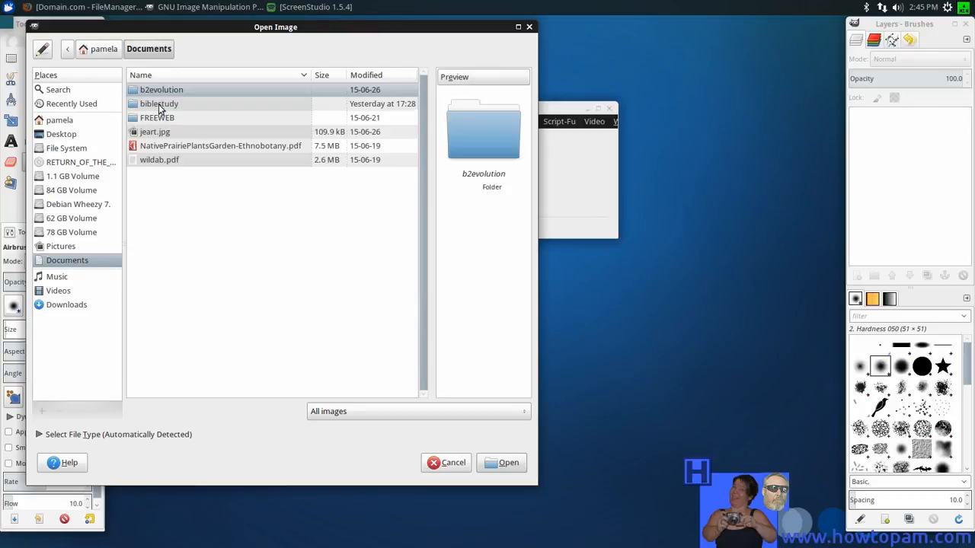
pyautogui.click(67, 249)
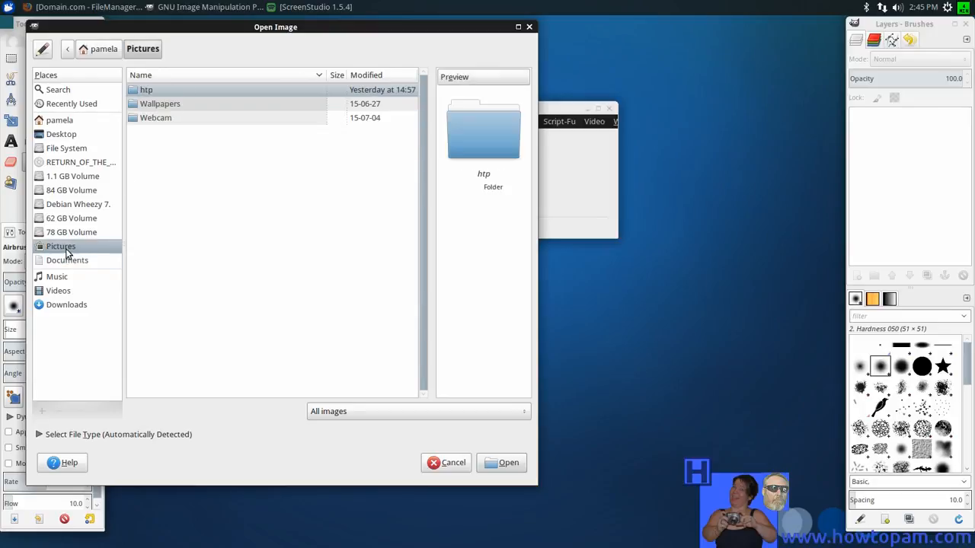
pyautogui.doubleClick(159, 92)
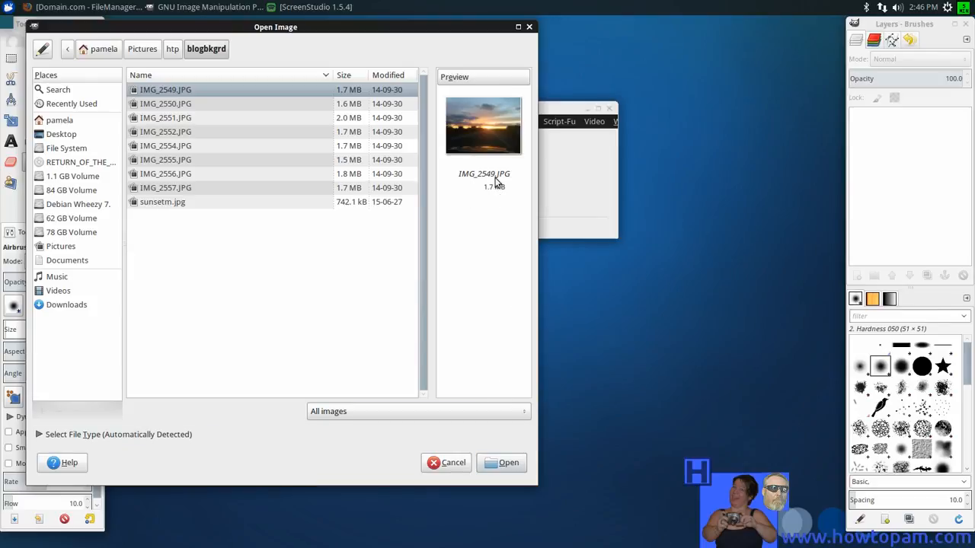
pyautogui.click(497, 462)
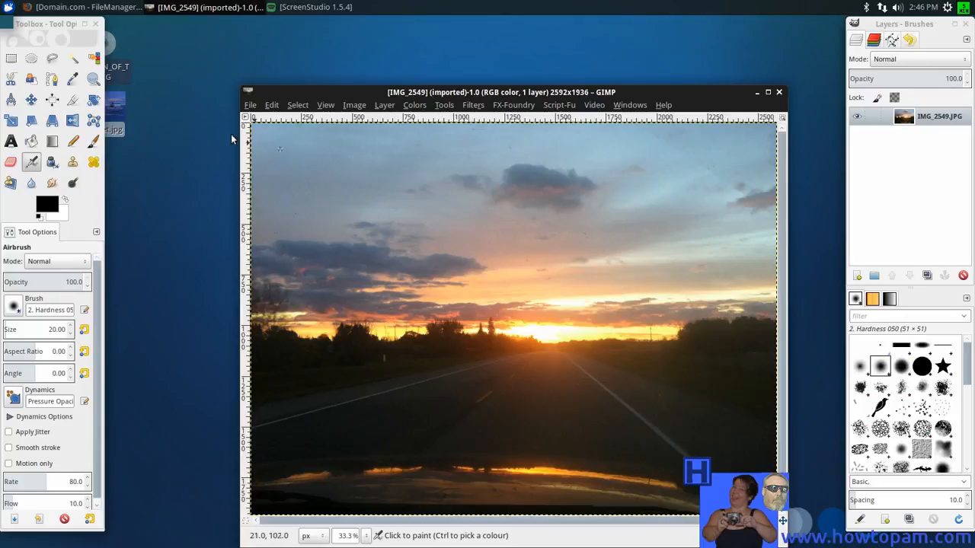
# Check the image properties of sunset.jpg on the desktop for its pixel dimensions, then return to the open photo
pyautogui.moveTo(120, 111)
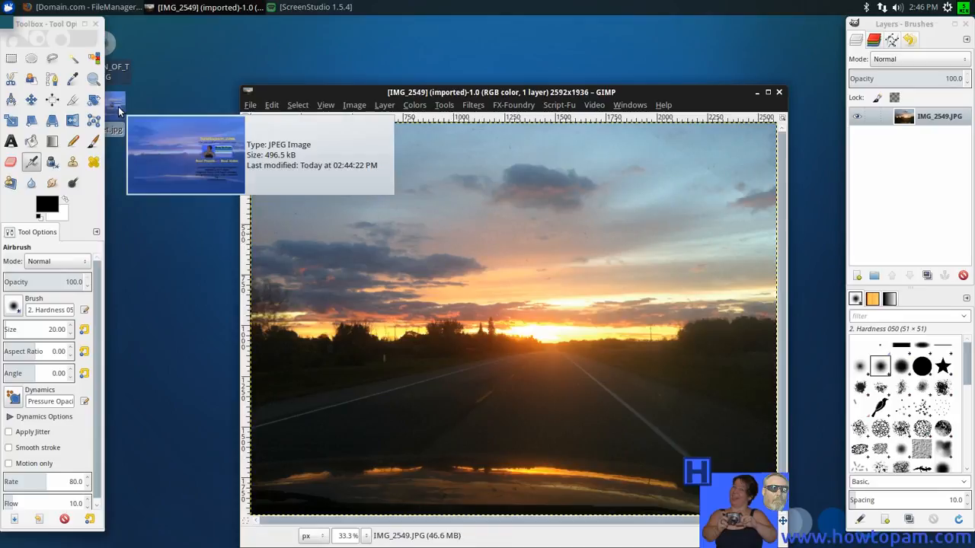
pyautogui.rightClick(120, 111)
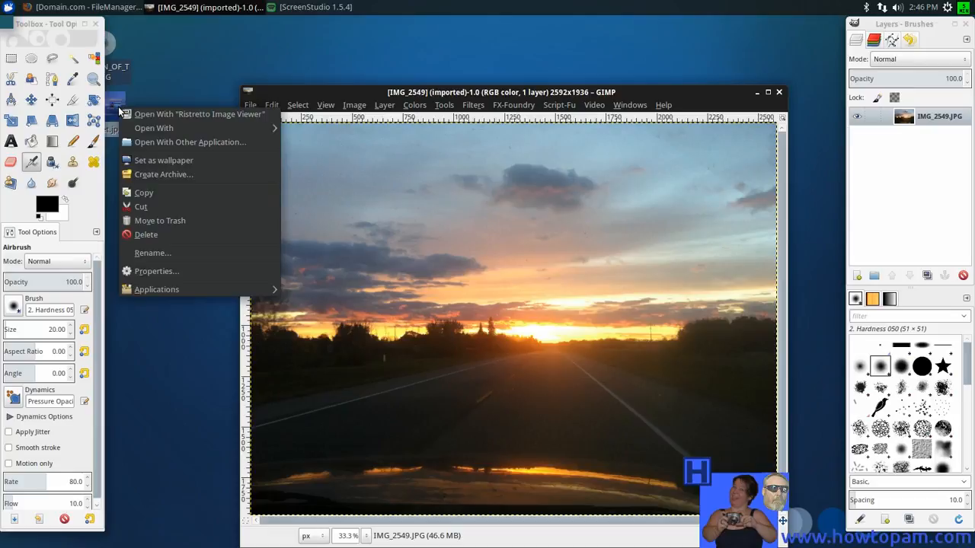
pyautogui.moveTo(137, 134)
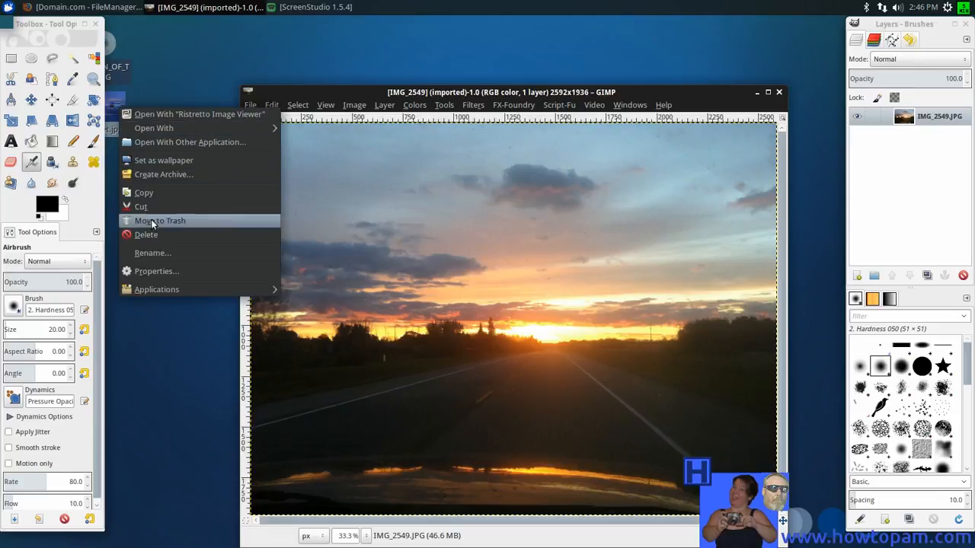
pyautogui.click(161, 272)
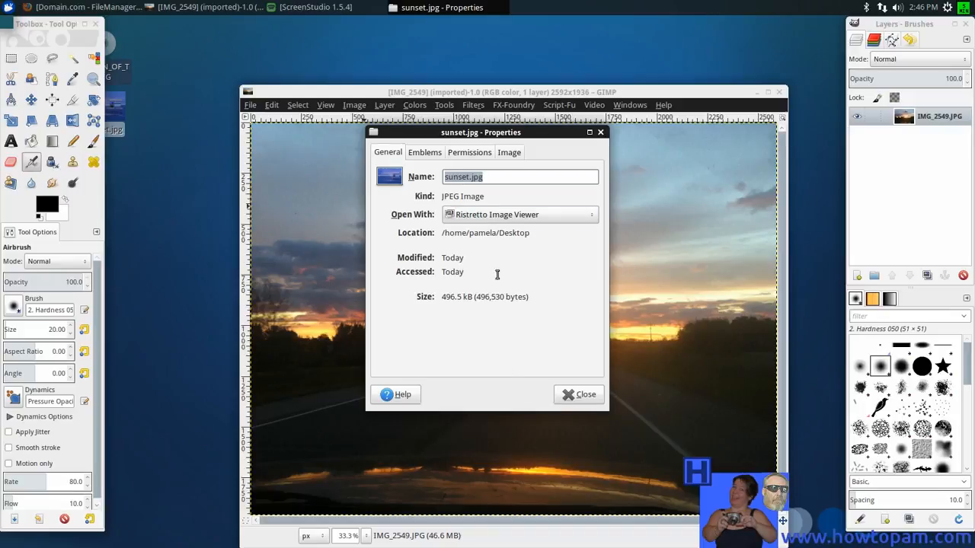
pyautogui.click(511, 153)
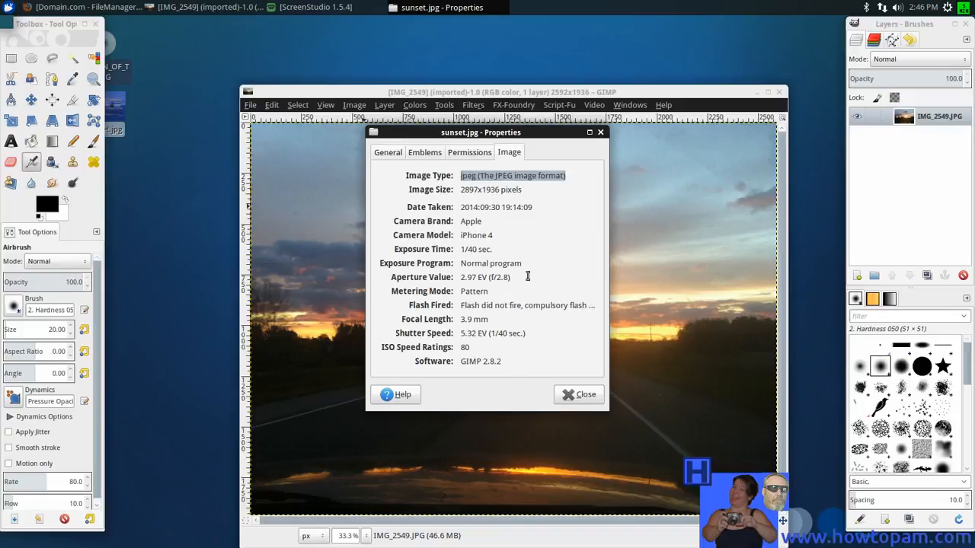
pyautogui.click(420, 95)
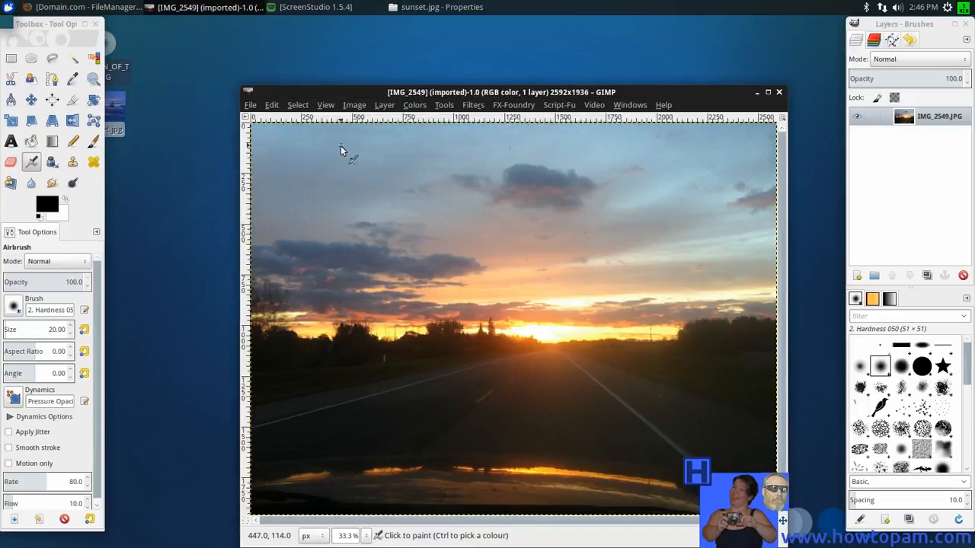
# Scale the IMG_2549 photo to 2897 × 2164 pixels with its proportions linked and Cubic interpolation
pyautogui.click(358, 108)
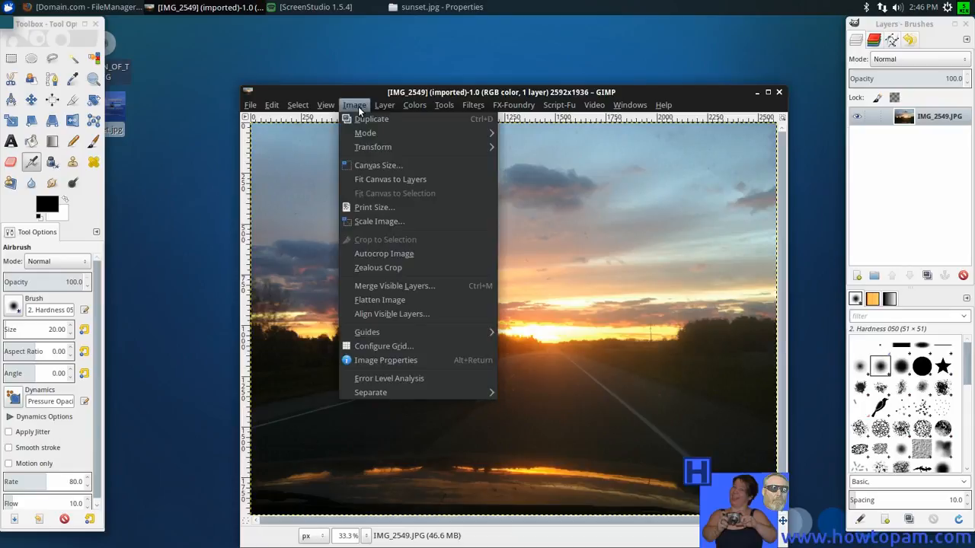
pyautogui.click(377, 221)
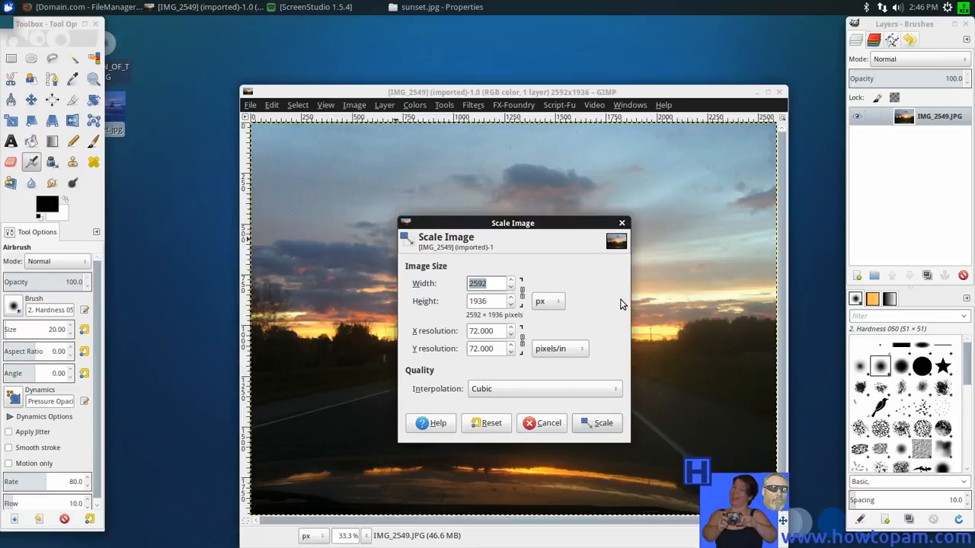
pyautogui.write('2')
pyautogui.click(493, 299)
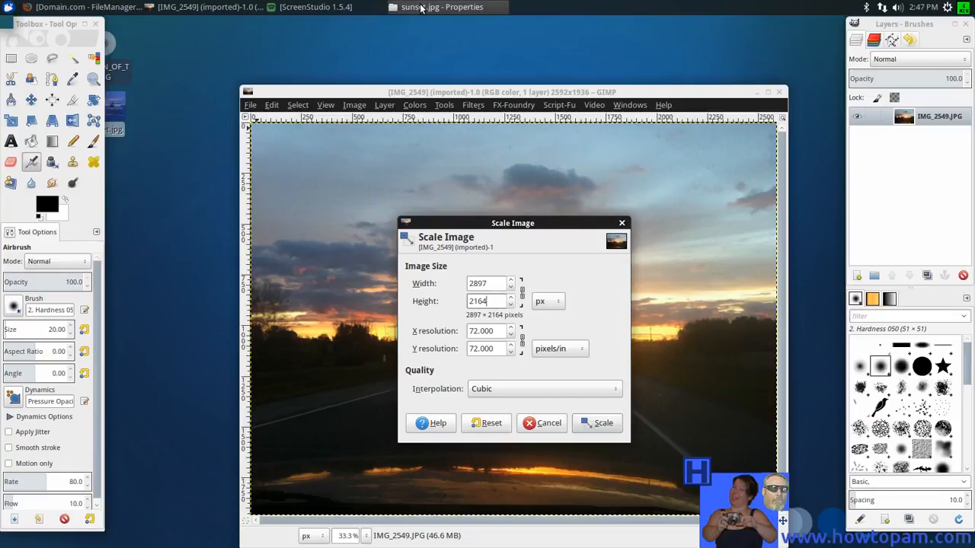
pyautogui.click(442, 7)
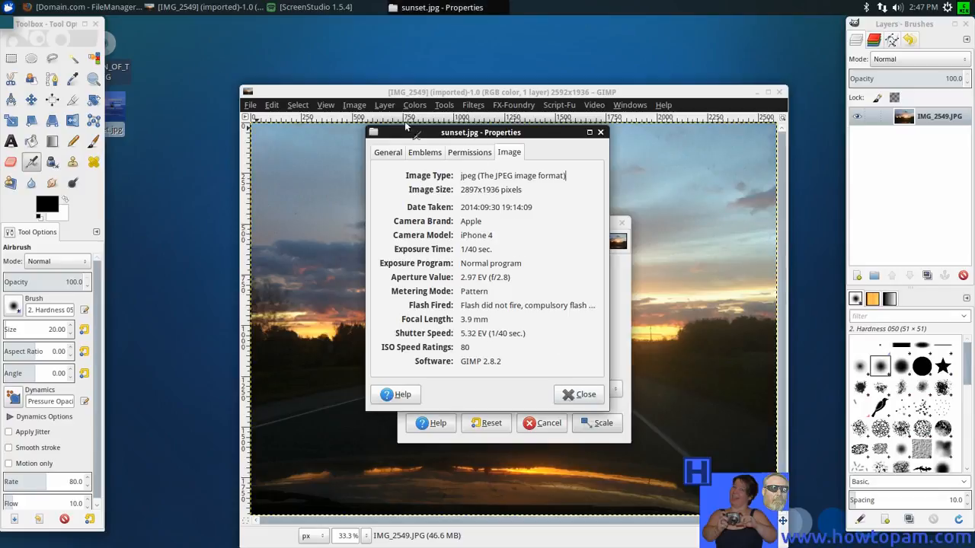
pyautogui.click(334, 97)
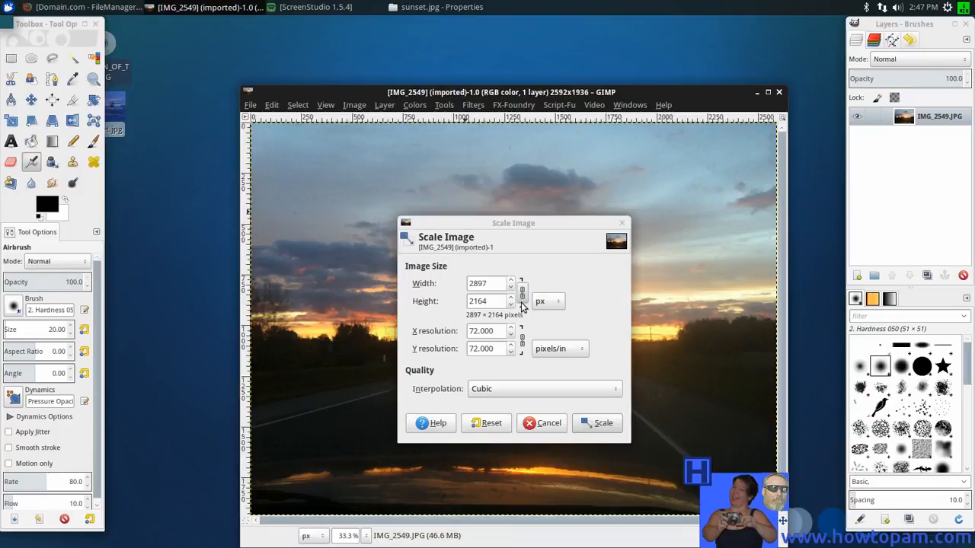
pyautogui.click(596, 424)
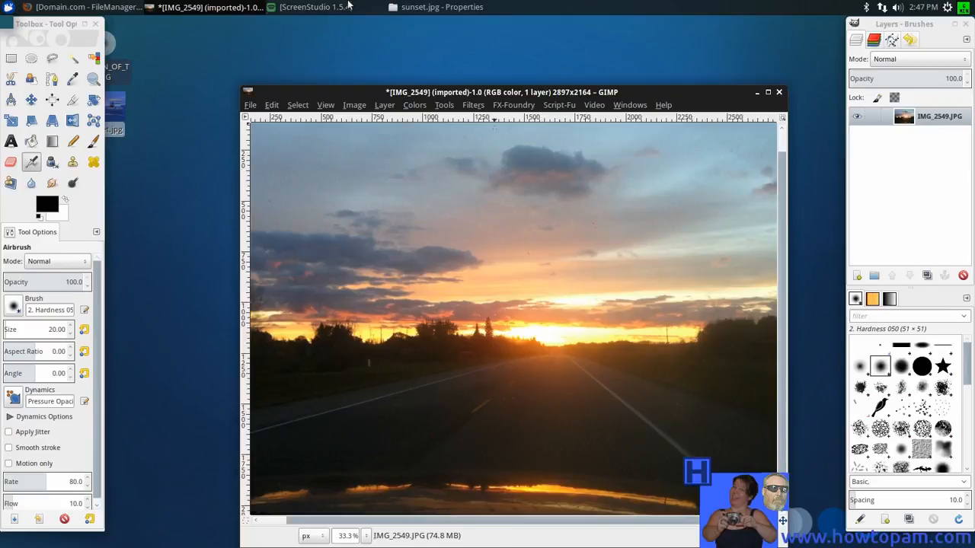
# Review the sunset.jpg image properties and close them, then check the photo's size in Scale Image and cancel without changes
pyautogui.click(447, 9)
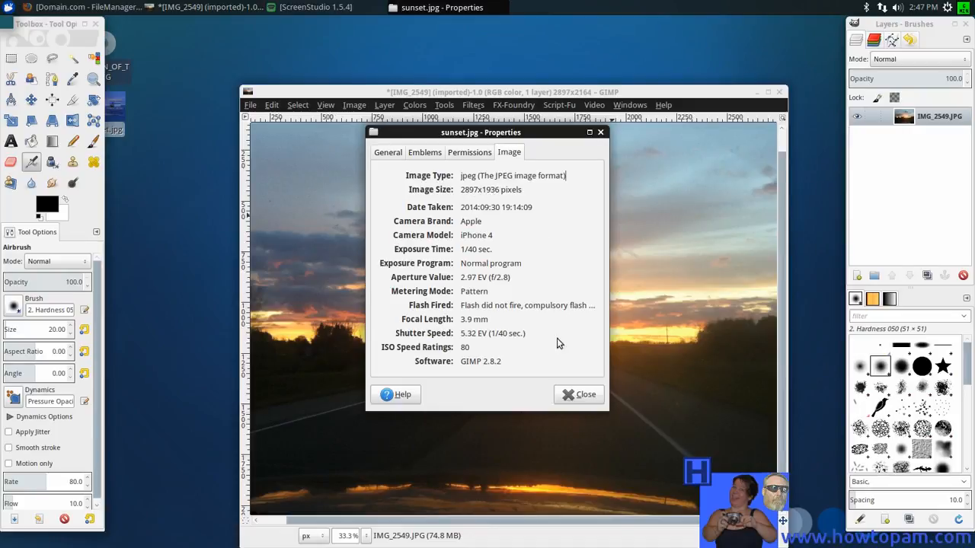
pyautogui.click(578, 393)
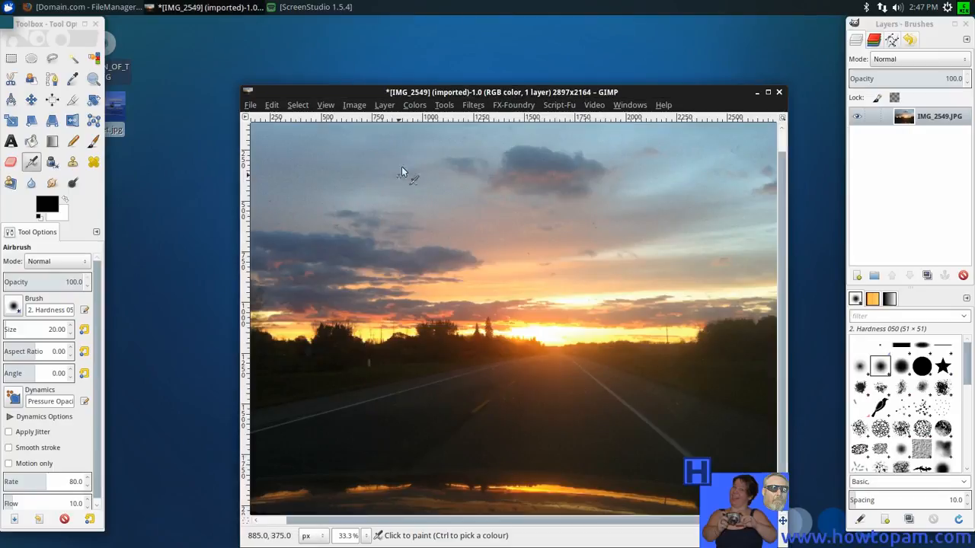
pyautogui.click(355, 105)
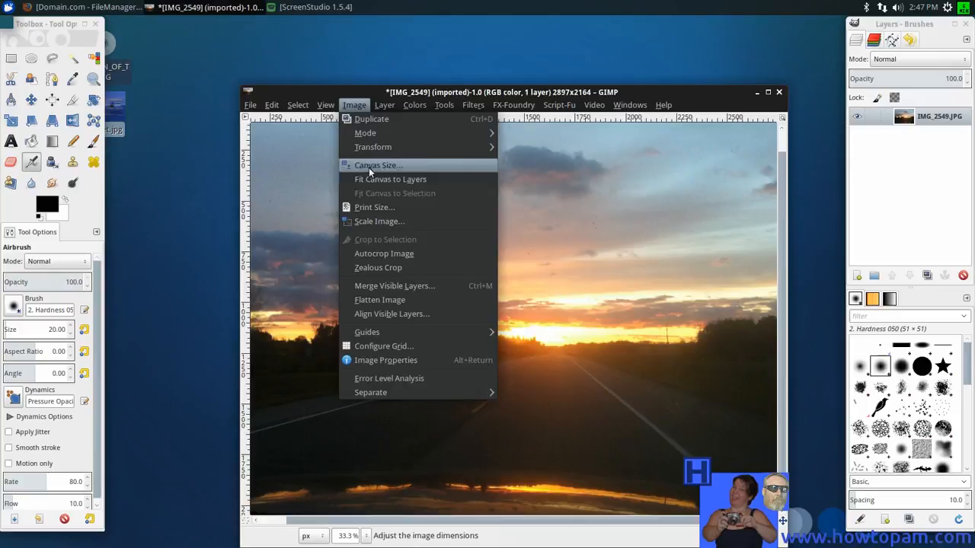
pyautogui.click(379, 221)
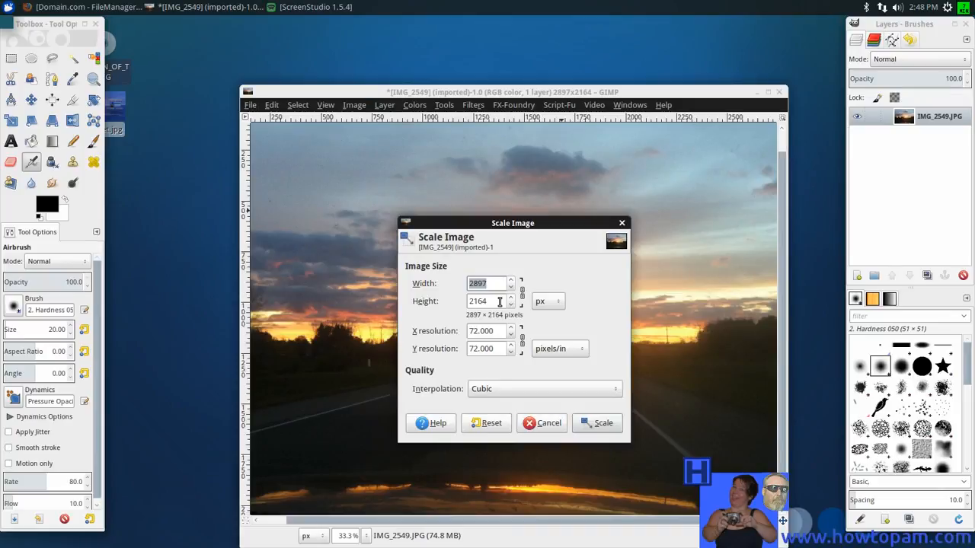
pyautogui.click(545, 422)
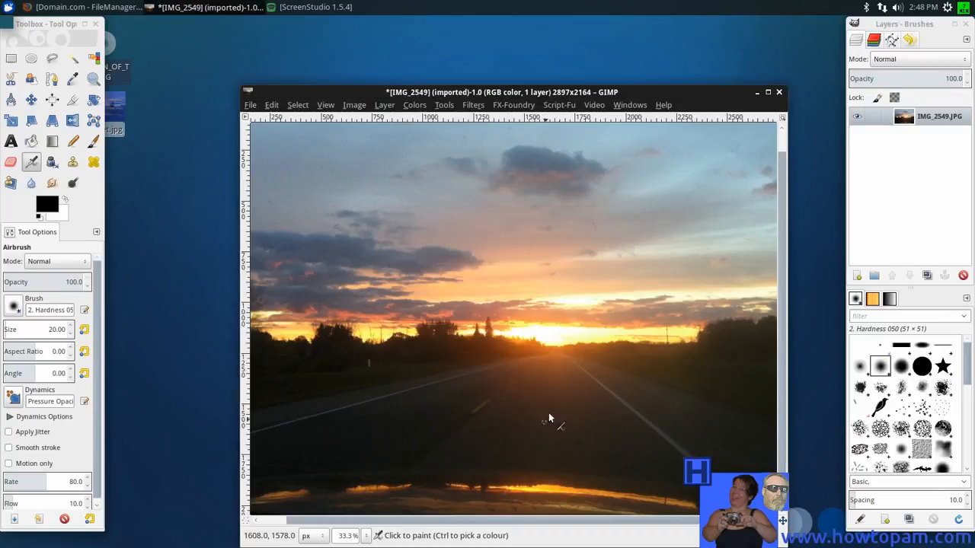
# Select a rectangle of about 2586 × 1755 pixels that excludes the photo's upper and lower edges, and crop the image to it
pyautogui.click(12, 61)
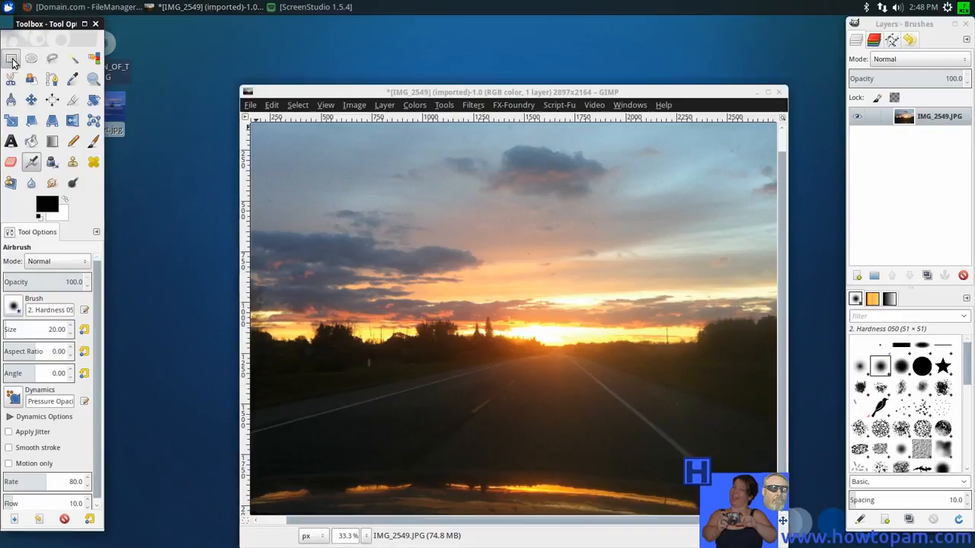
pyautogui.click(11, 60)
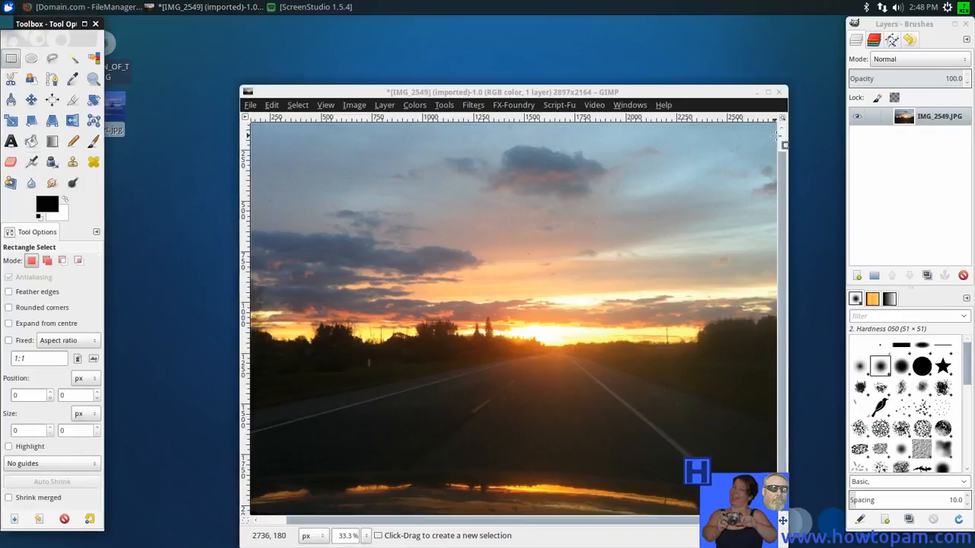
pyautogui.moveTo(775, 136); pyautogui.dragTo(252, 492)
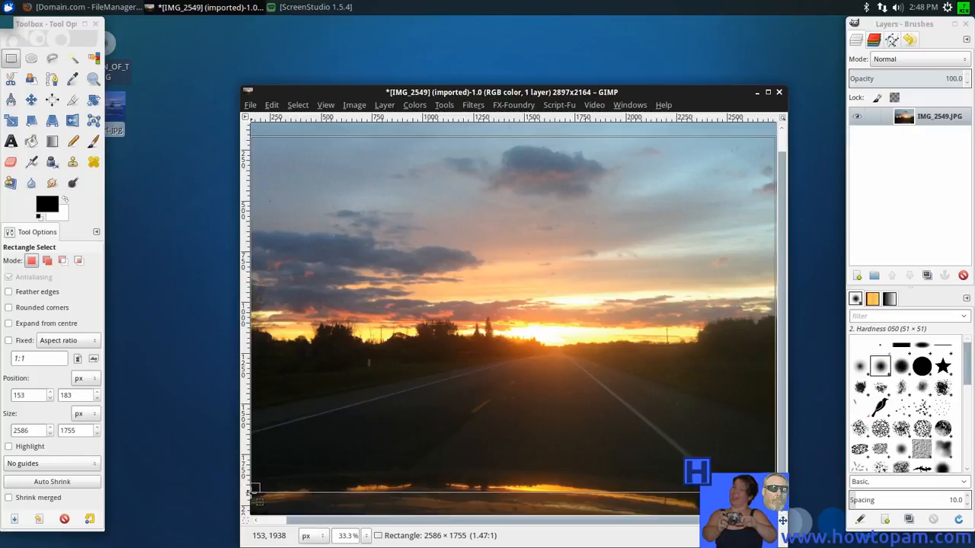
pyautogui.press('Return')
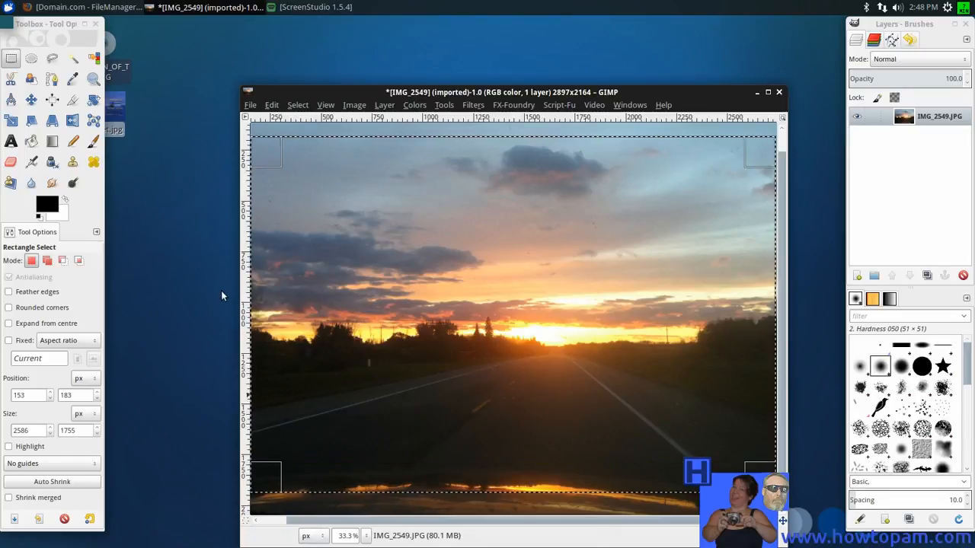
pyautogui.click(358, 104)
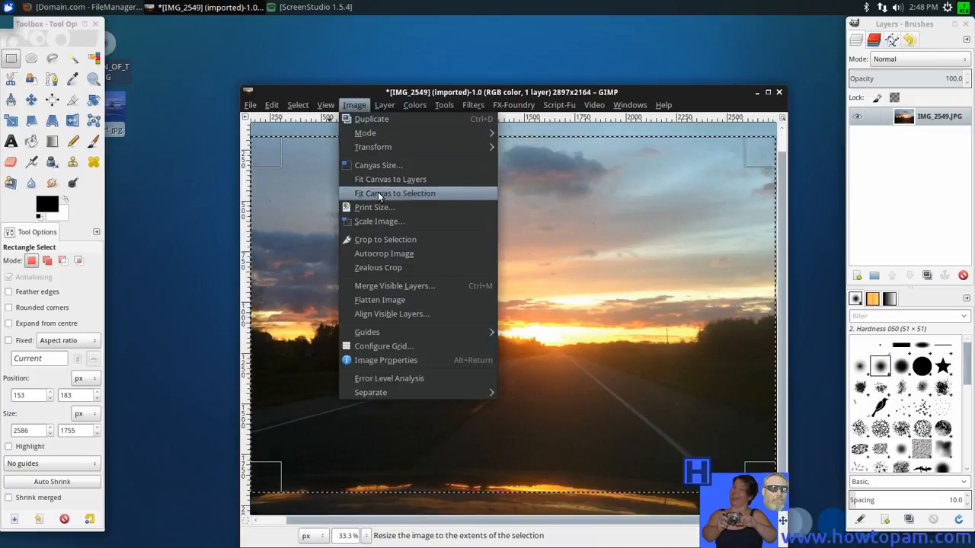
pyautogui.click(384, 242)
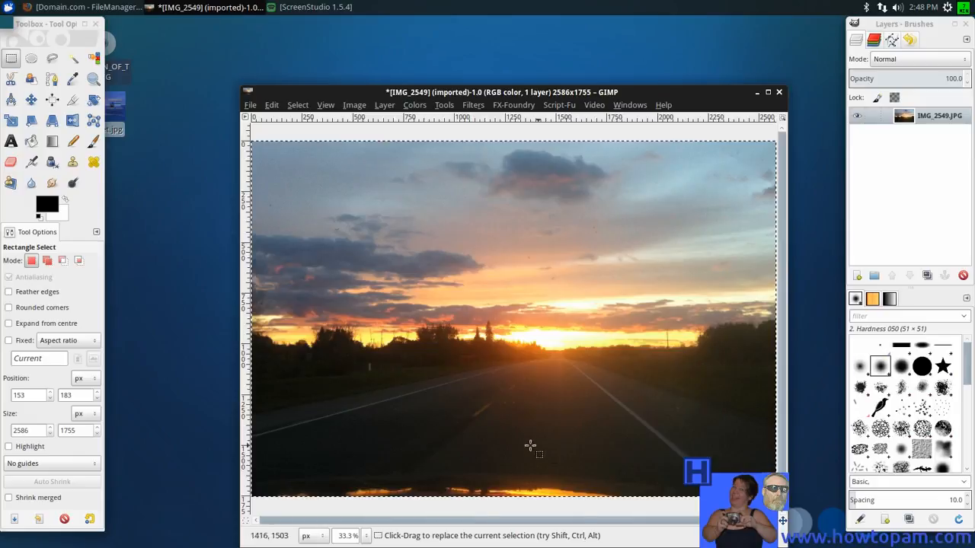
# Preview the height that a linked width of 2897 pixels gives the cropped photo in Scale Image, and cancel without scaling
pyautogui.click(386, 106)
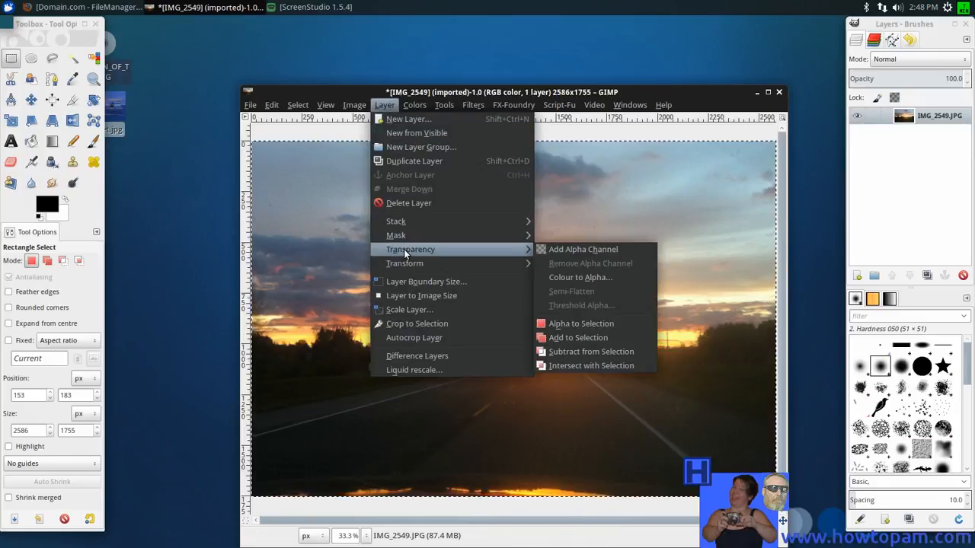
pyautogui.moveTo(354, 105)
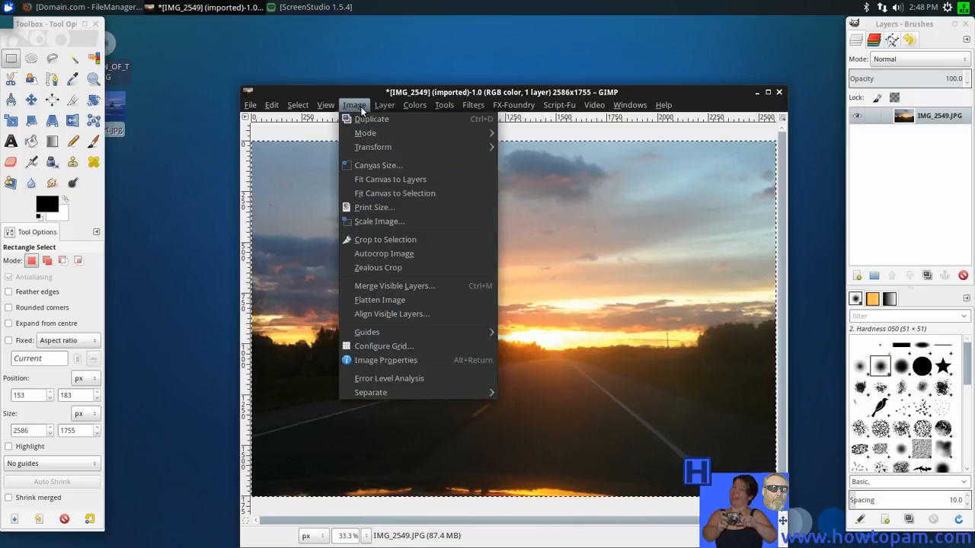
pyautogui.click(378, 221)
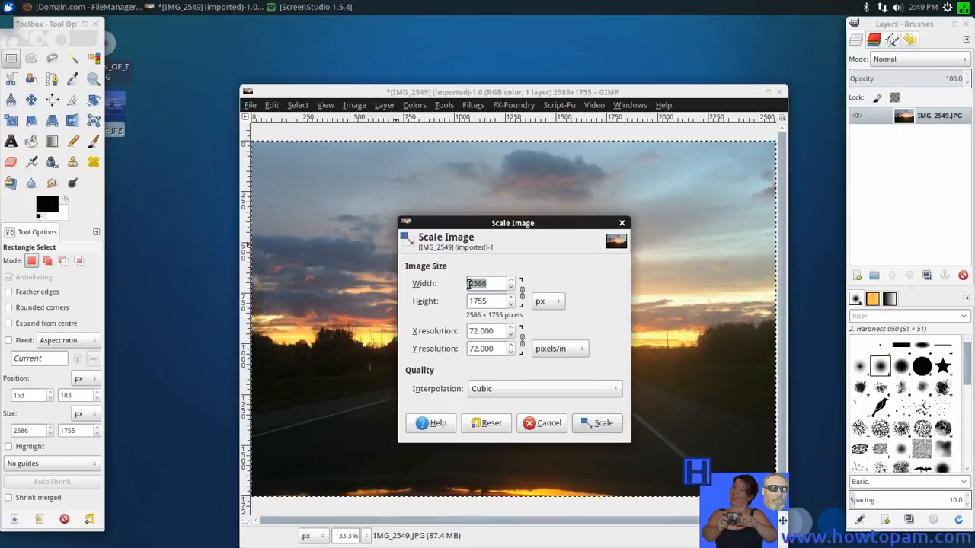
pyautogui.press('BackSpace')
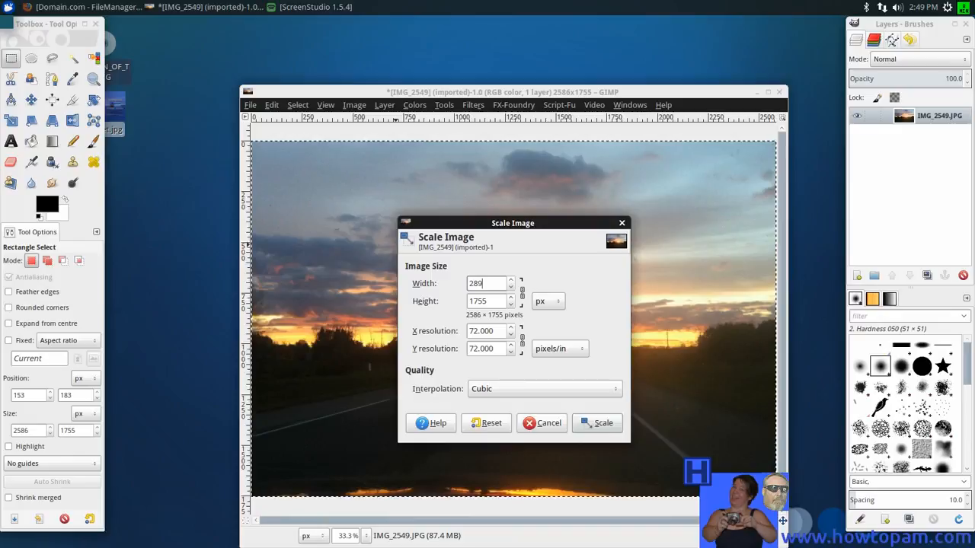
pyautogui.click(484, 302)
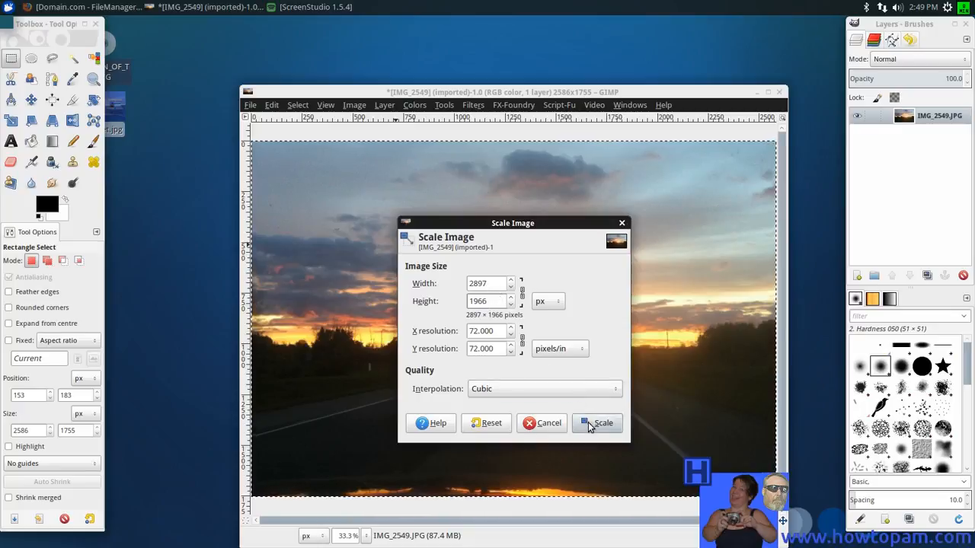
pyautogui.click(549, 424)
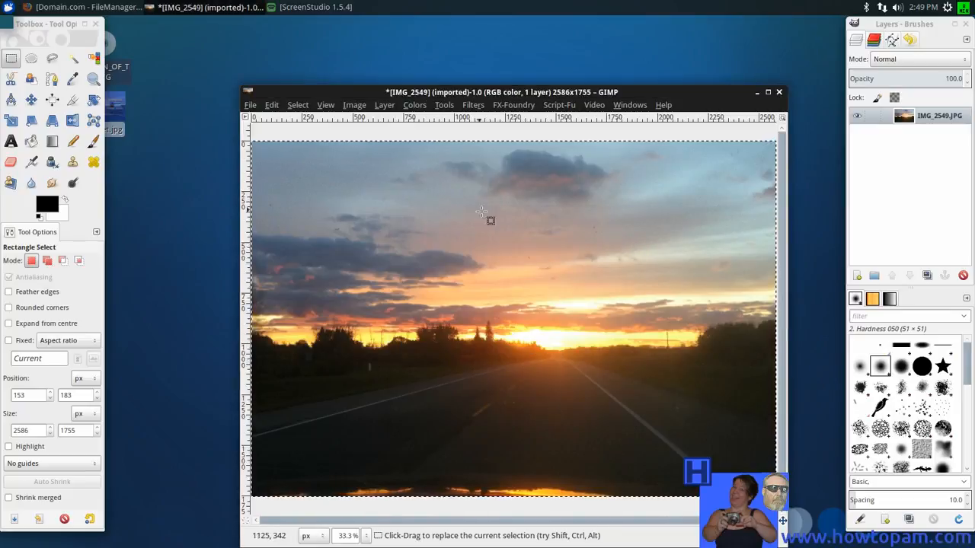
# Undo the last crop of the photo and maximize the image window
pyautogui.click(272, 105)
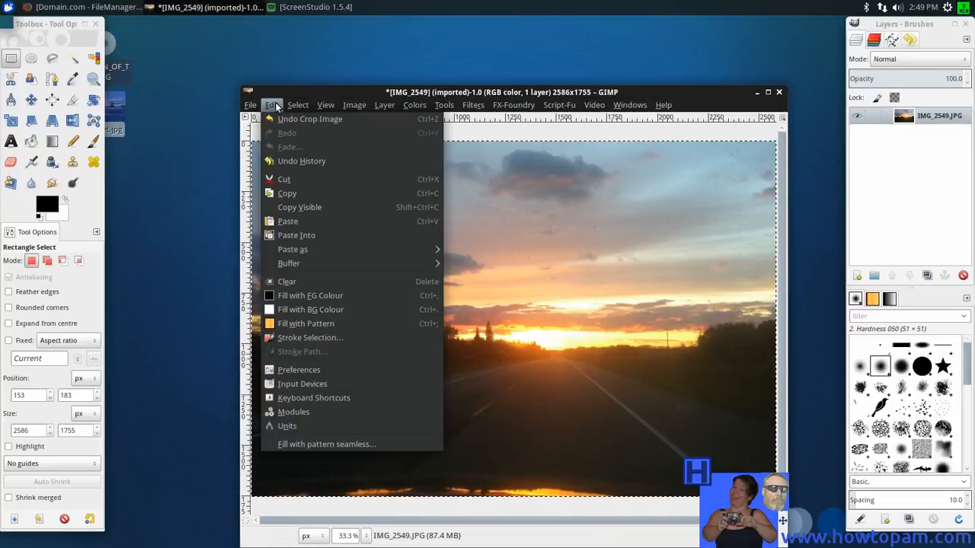
pyautogui.click(282, 121)
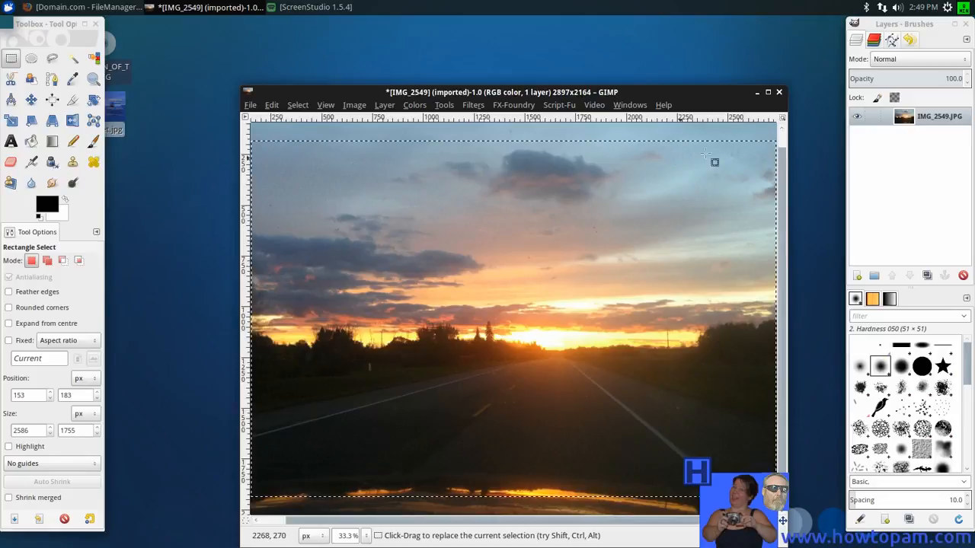
pyautogui.click(768, 92)
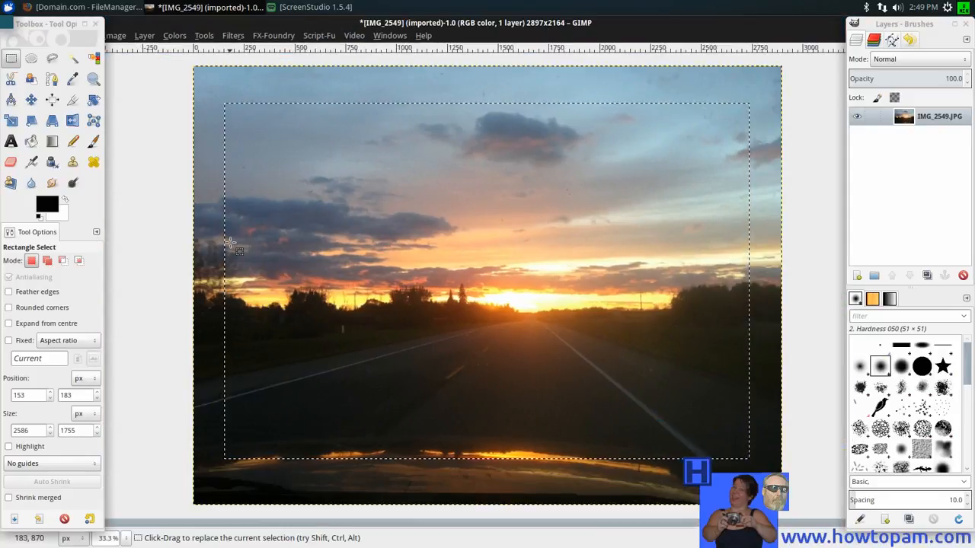
# Widen the selection to the photo's left edge, to about 2739 × 1755 pixels, and undo the accidental deselection
pyautogui.click(225, 246)
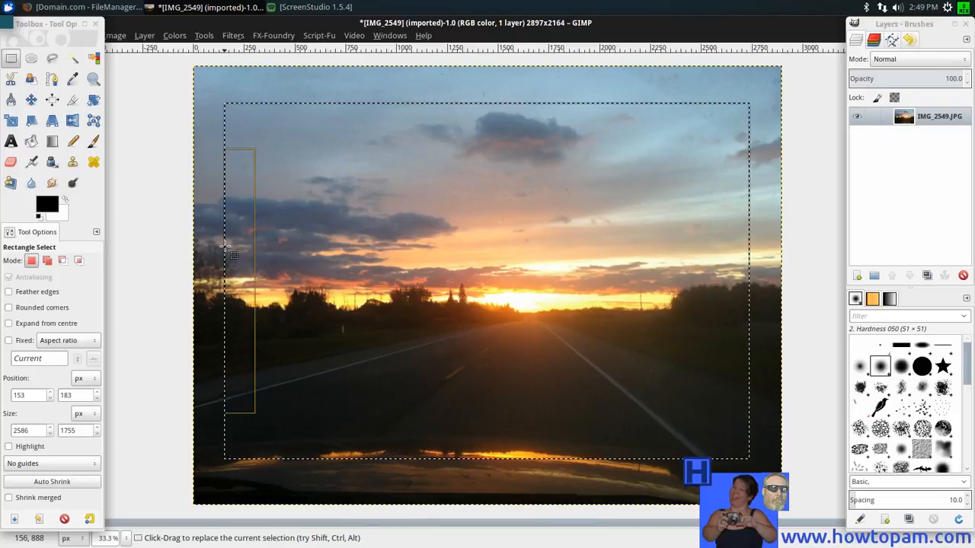
pyautogui.moveTo(224, 246); pyautogui.dragTo(192, 246)
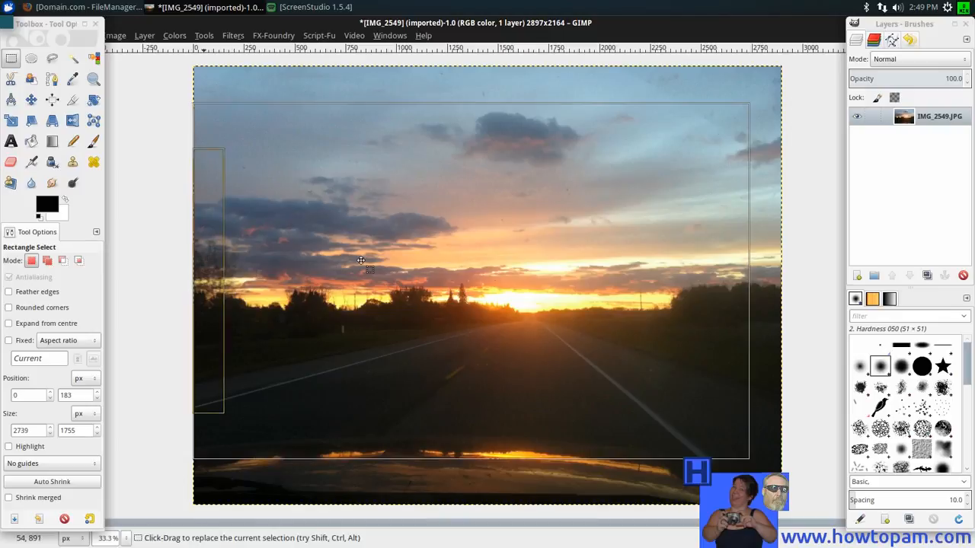
pyautogui.click(758, 274)
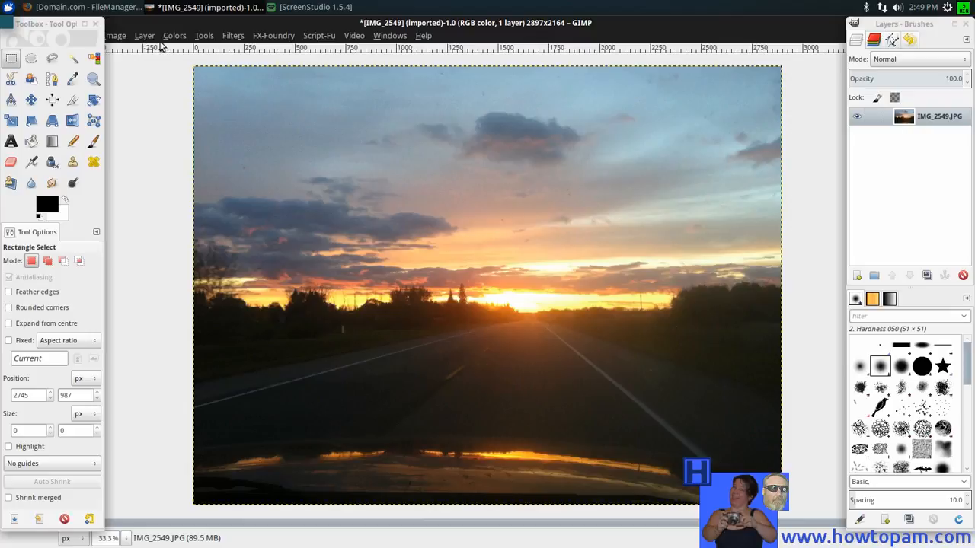
pyautogui.rightClick(332, 171)
pyautogui.moveTo(354, 203)
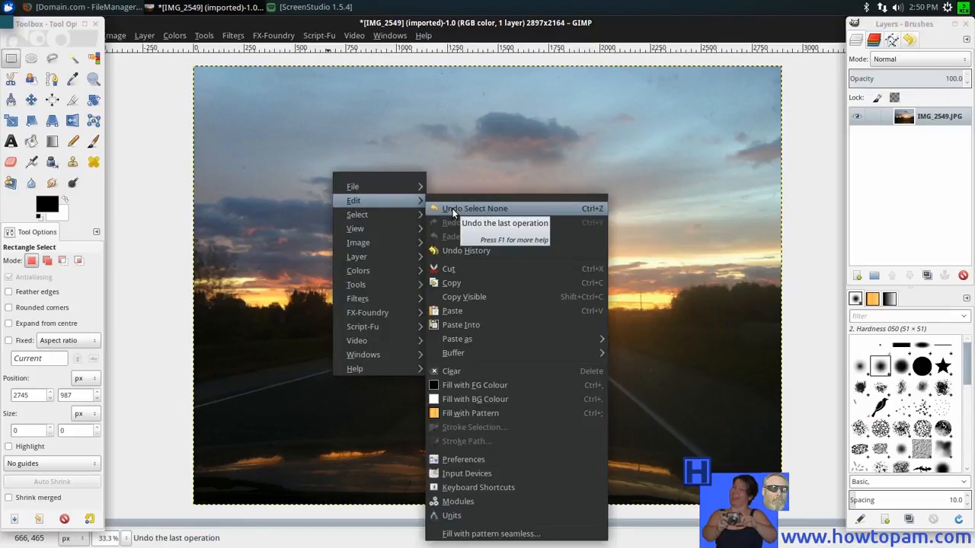
pyautogui.click(455, 210)
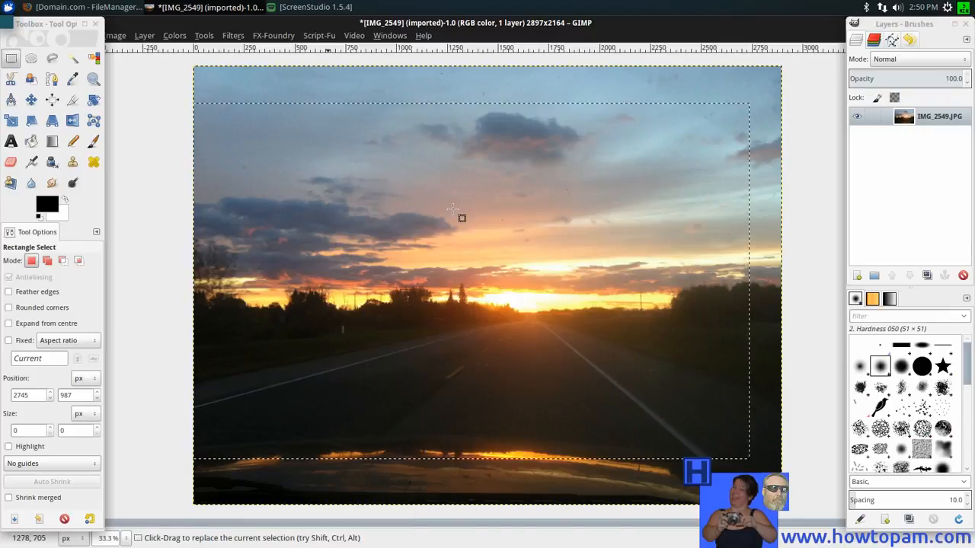
# Extend the selection to the photo's right edge and lower its bottom edge to a height of about 1905 pixels
pyautogui.click(742, 257)
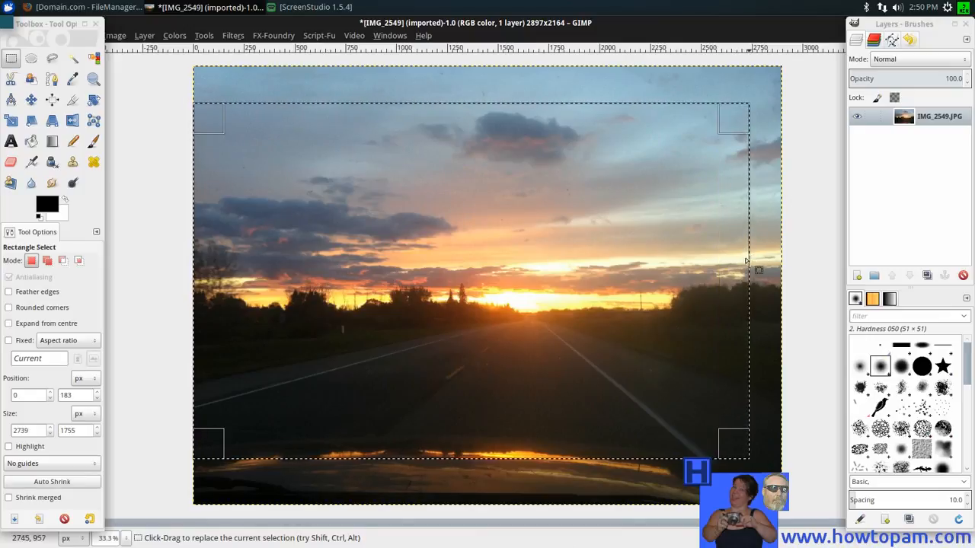
pyautogui.moveTo(752, 259); pyautogui.dragTo(777, 267)
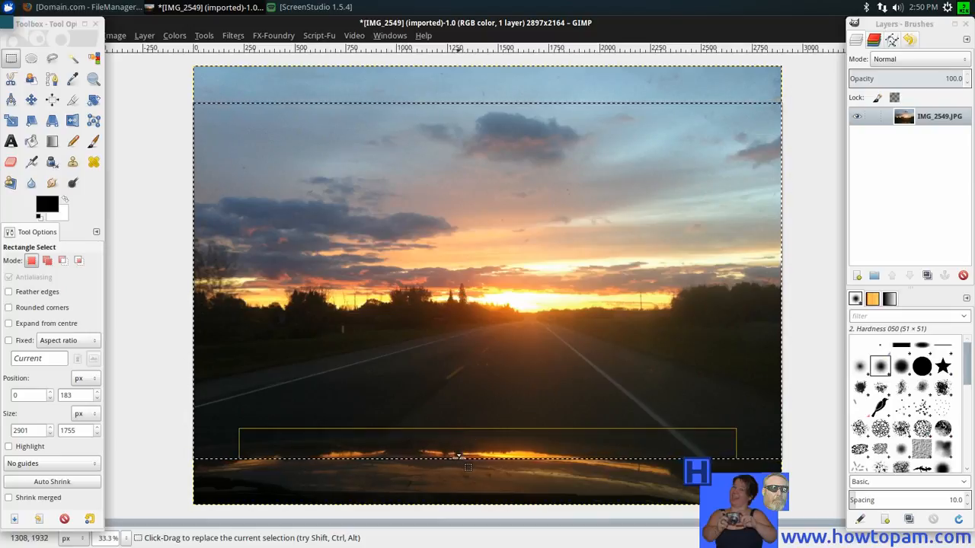
pyautogui.moveTo(460, 457); pyautogui.dragTo(461, 488)
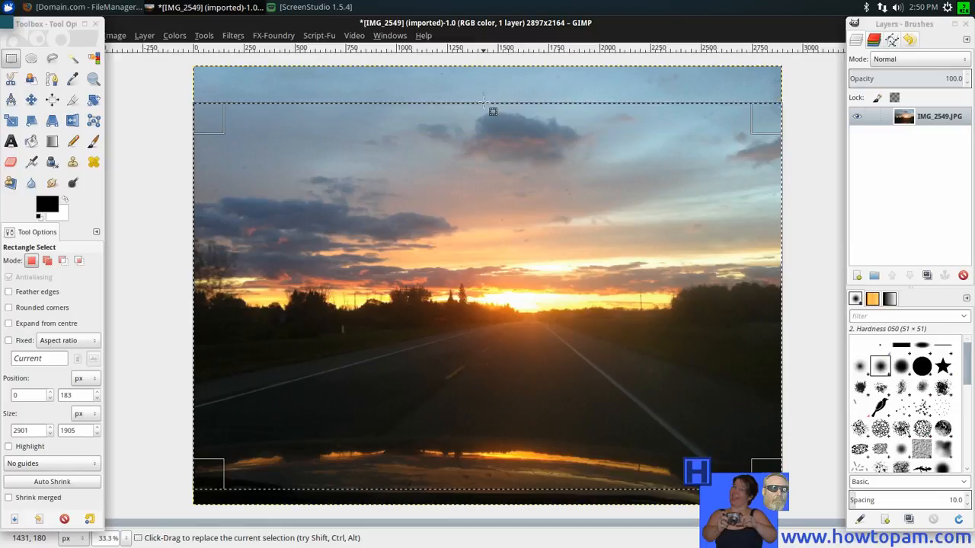
# Undo the stray small rectangle selection and raise the full-width selection's upper edge to about Y 90, making it 2897 × 1998 pixels
pyautogui.moveTo(483, 101); pyautogui.dragTo(489, 96)
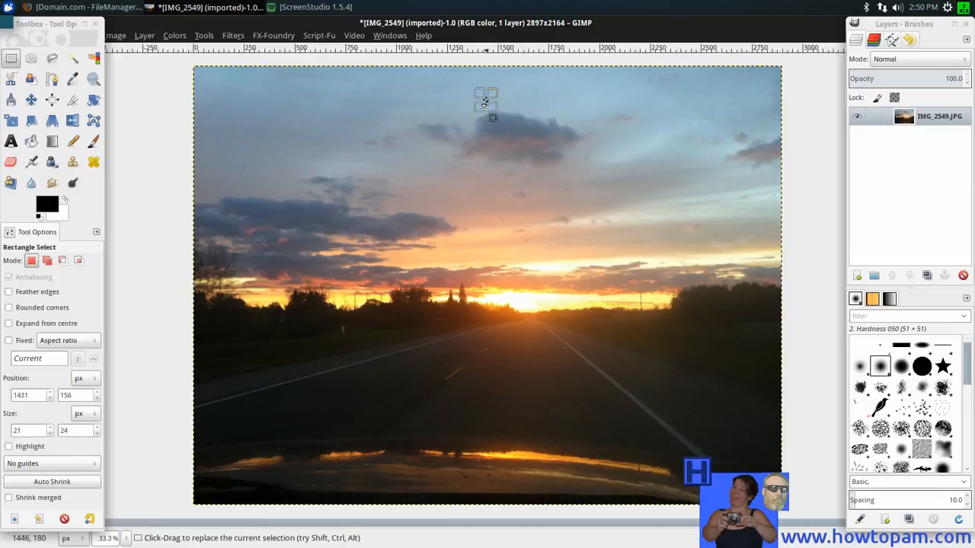
pyautogui.rightClick(366, 114)
pyautogui.moveTo(406, 128)
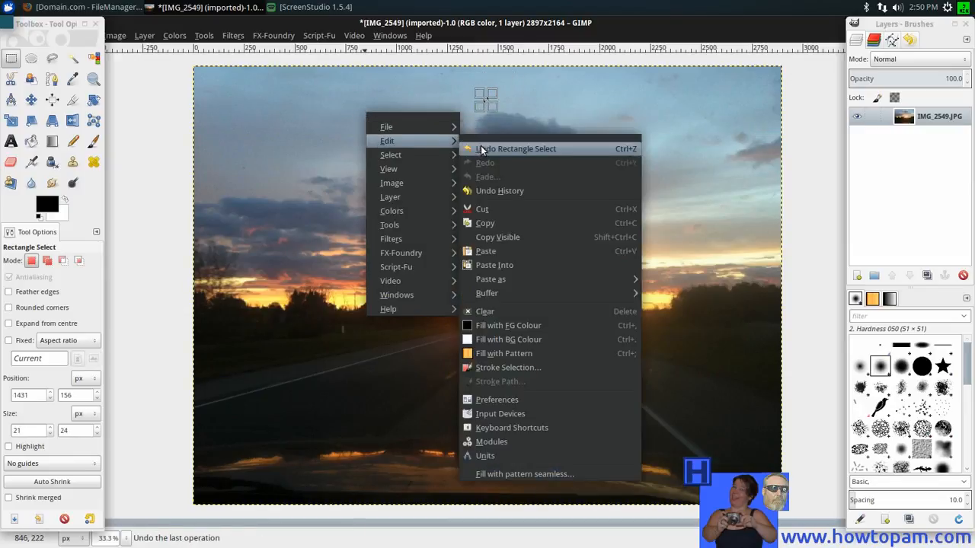
pyautogui.click(488, 149)
pyautogui.click(478, 112)
pyautogui.moveTo(478, 104); pyautogui.dragTo(479, 89)
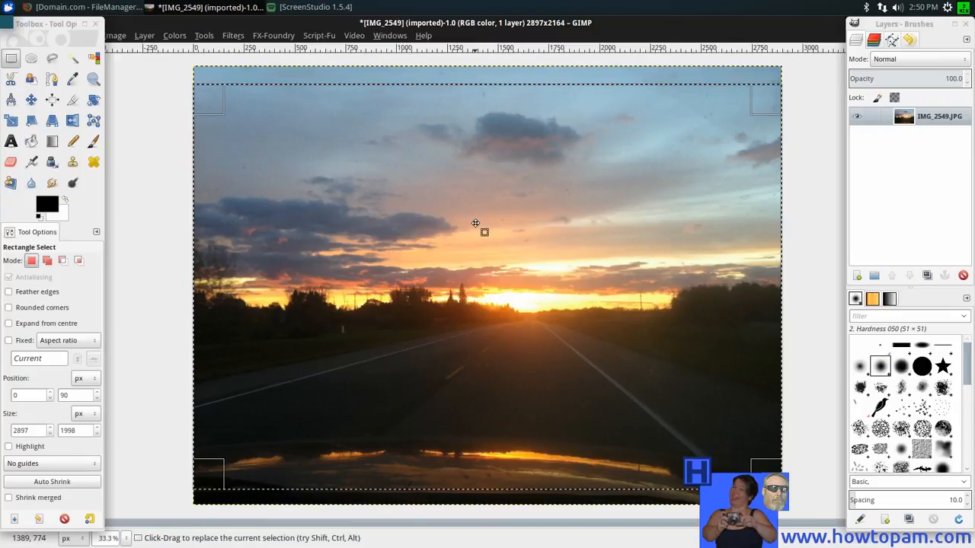
# Try cropping the photo to the 2897 × 1998 selection and check its dimensions in Scale Image without scaling
pyautogui.rightClick(396, 202)
pyautogui.moveTo(454, 279)
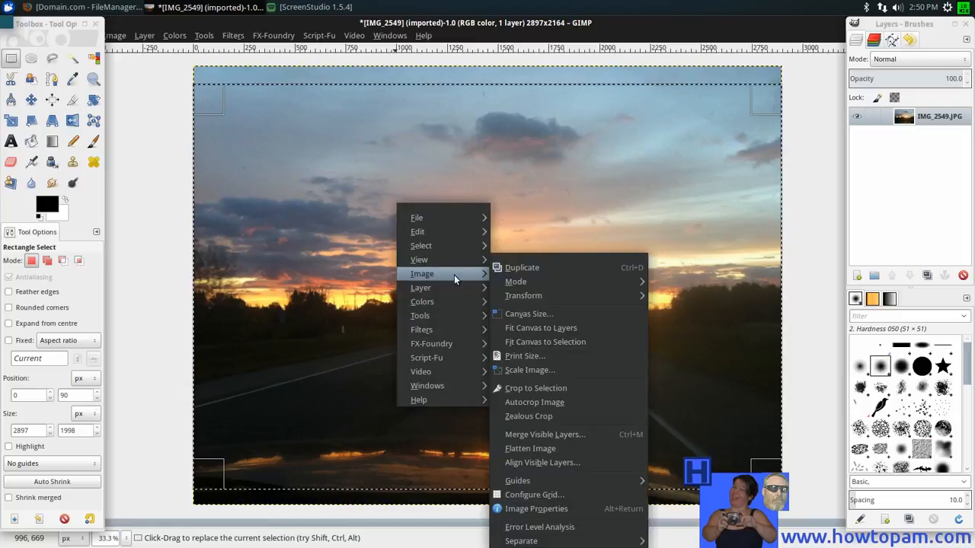
pyautogui.click(523, 388)
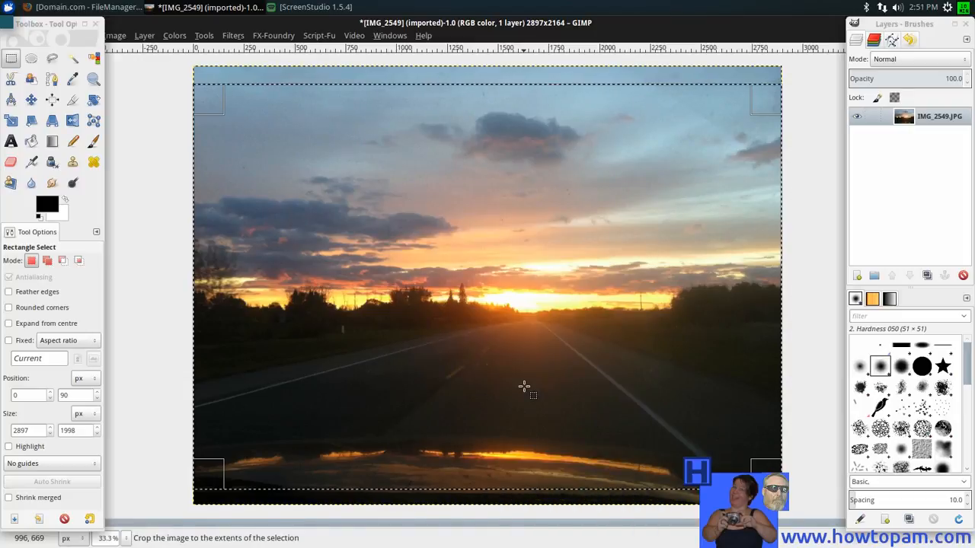
pyautogui.rightClick(388, 169)
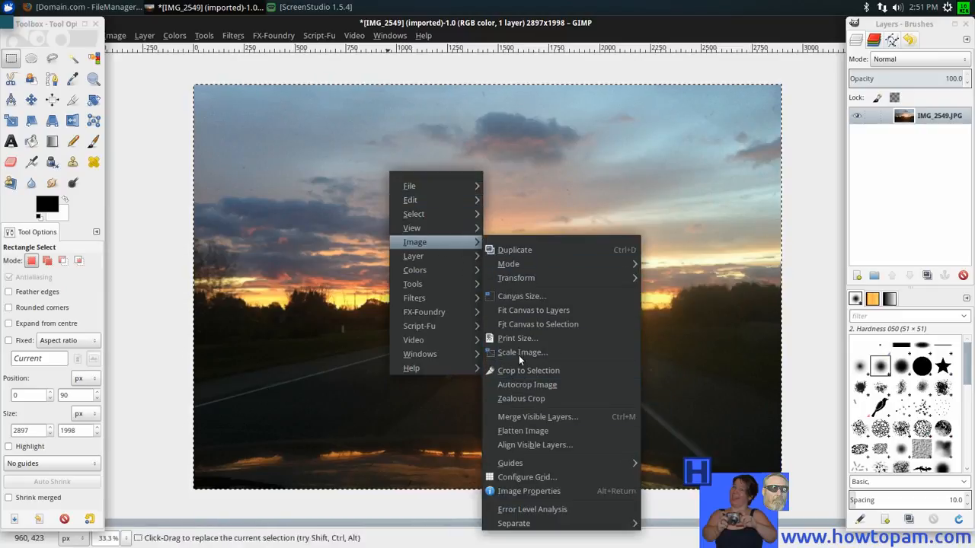
pyautogui.click(518, 353)
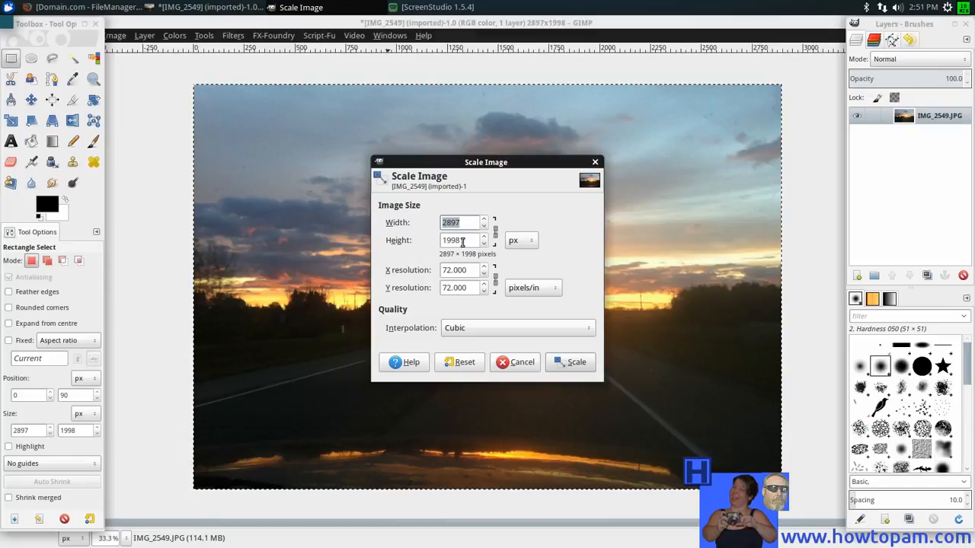
pyautogui.click(521, 363)
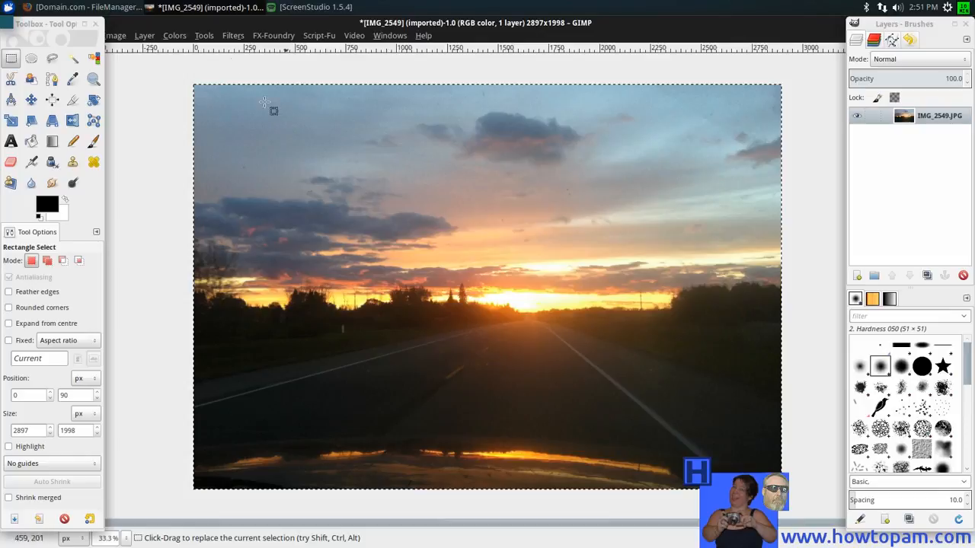
# Undo the crop to the full-width selection
pyautogui.rightClick(390, 175)
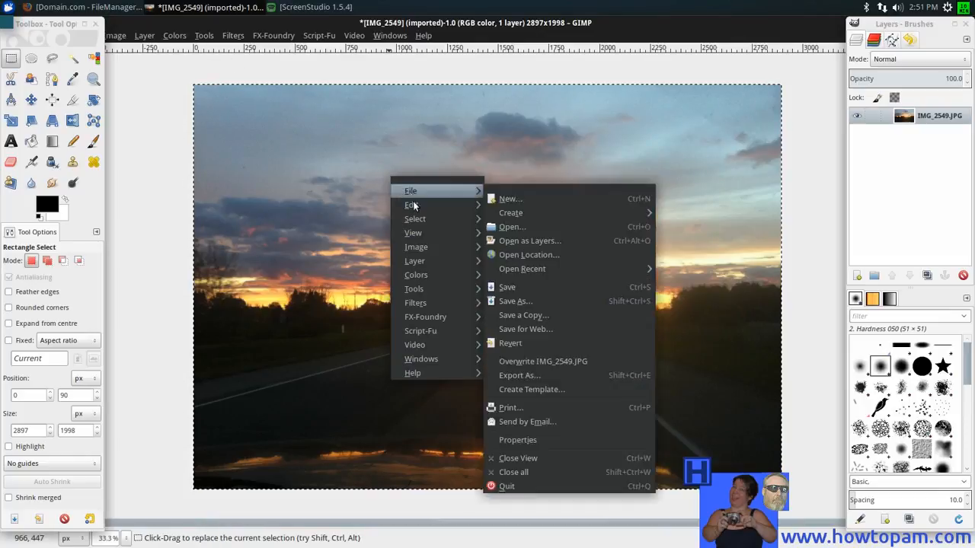
pyautogui.moveTo(411, 205)
pyautogui.click(519, 212)
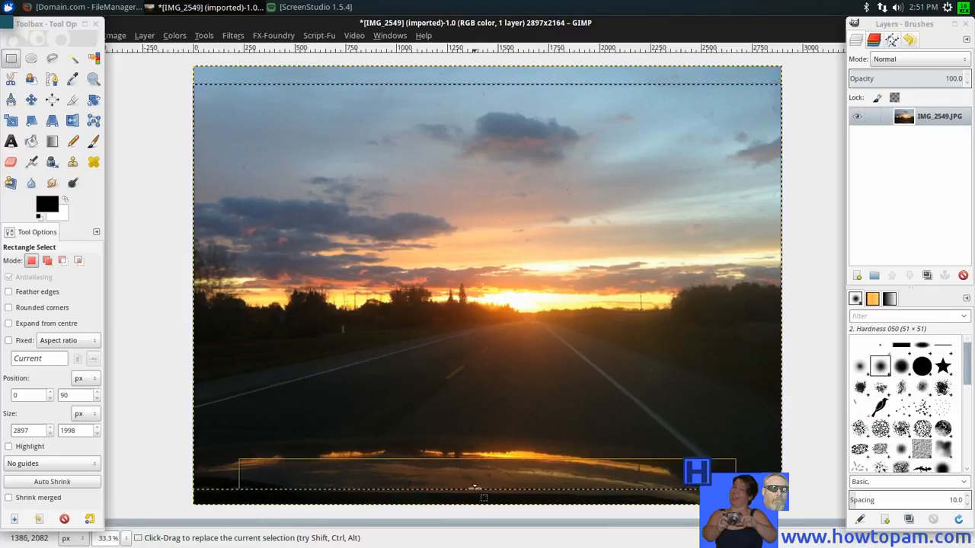
# Raise the selection's lower edge to a height of about 1941 pixels and crop the photo to the 2897 × 1941 selection
pyautogui.moveTo(475, 488); pyautogui.dragTo(475, 477)
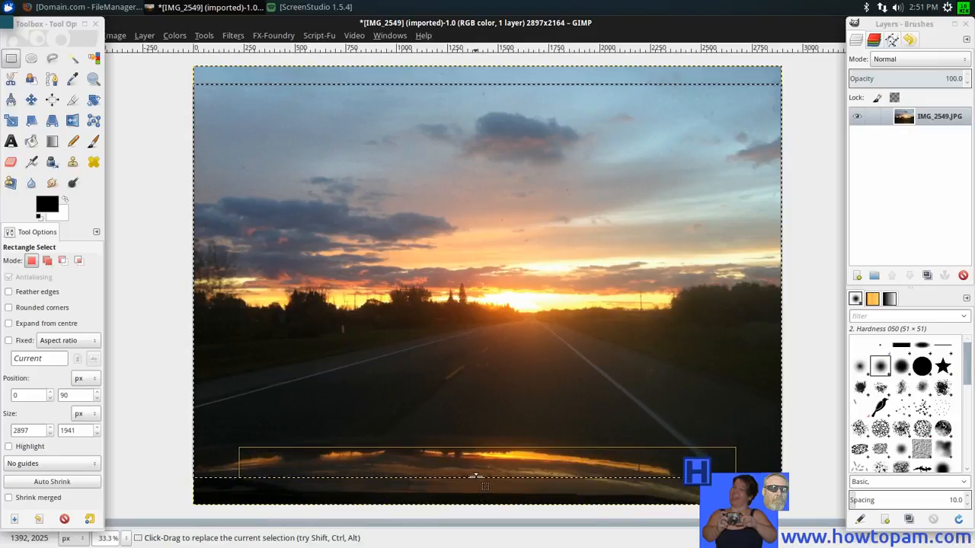
pyautogui.rightClick(435, 229)
pyautogui.moveTo(461, 300)
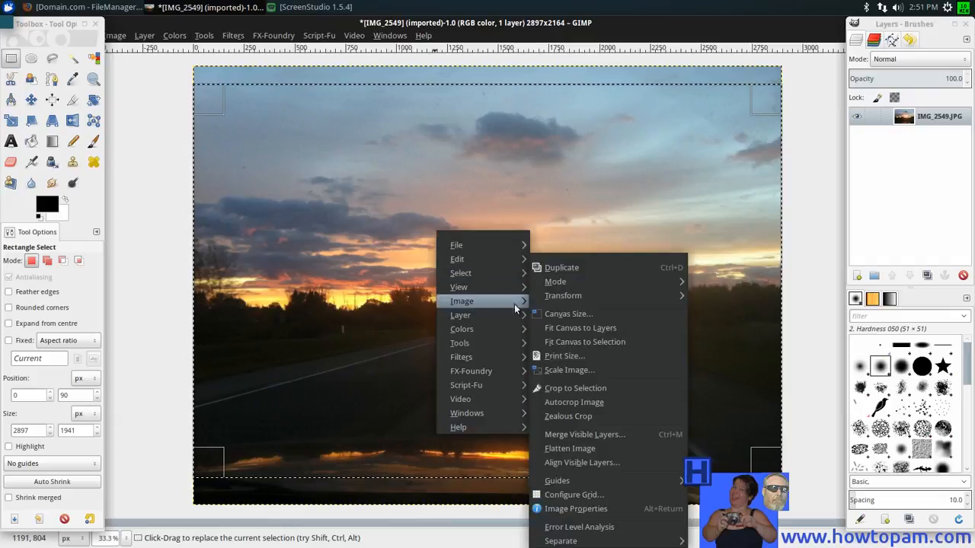
pyautogui.click(548, 388)
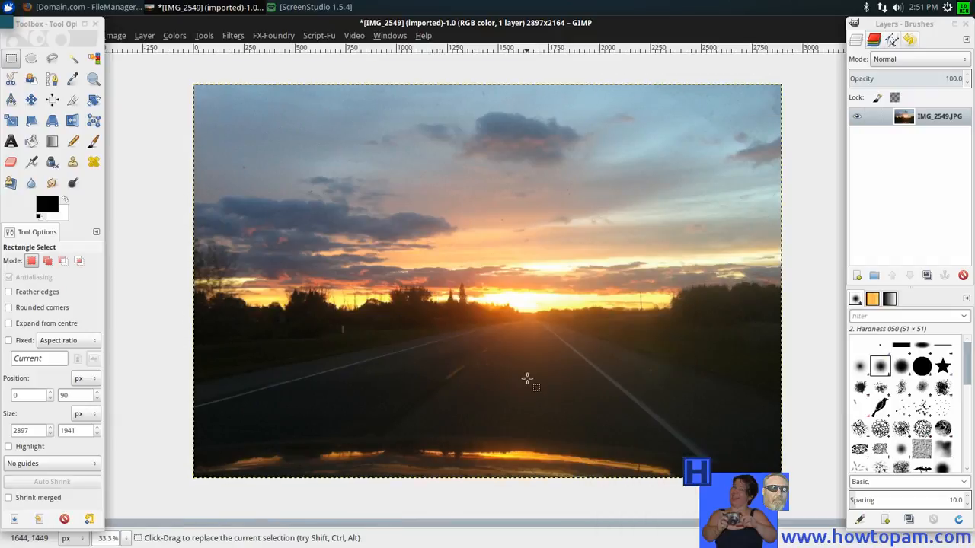
# Check the newly cropped photo's pixel dimensions in Scale Image and cancel without changes
pyautogui.rightClick(404, 214)
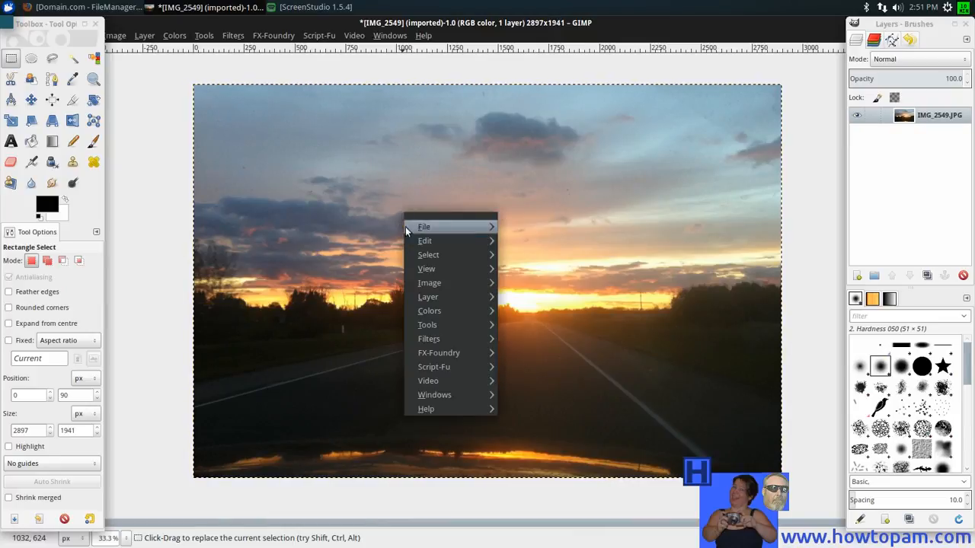
pyautogui.moveTo(425, 287)
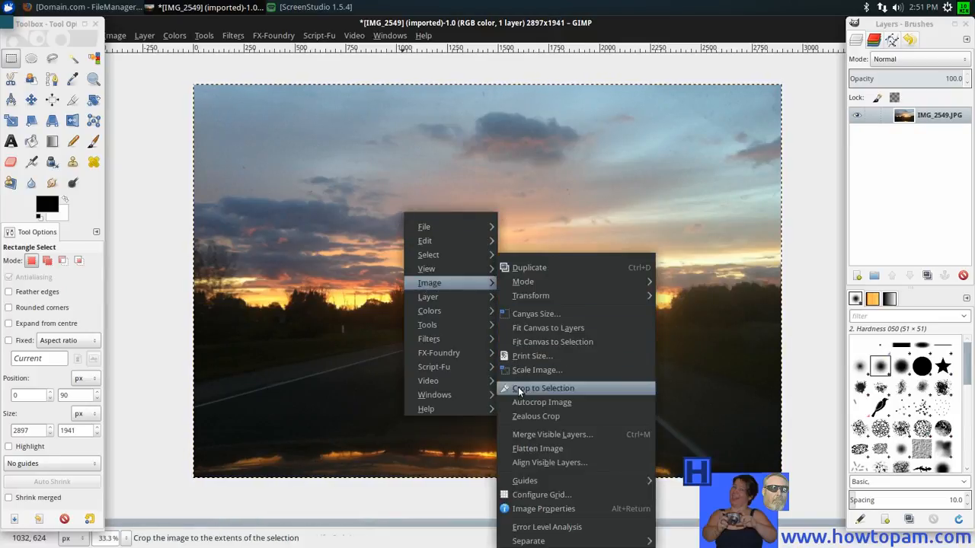
pyautogui.click(527, 370)
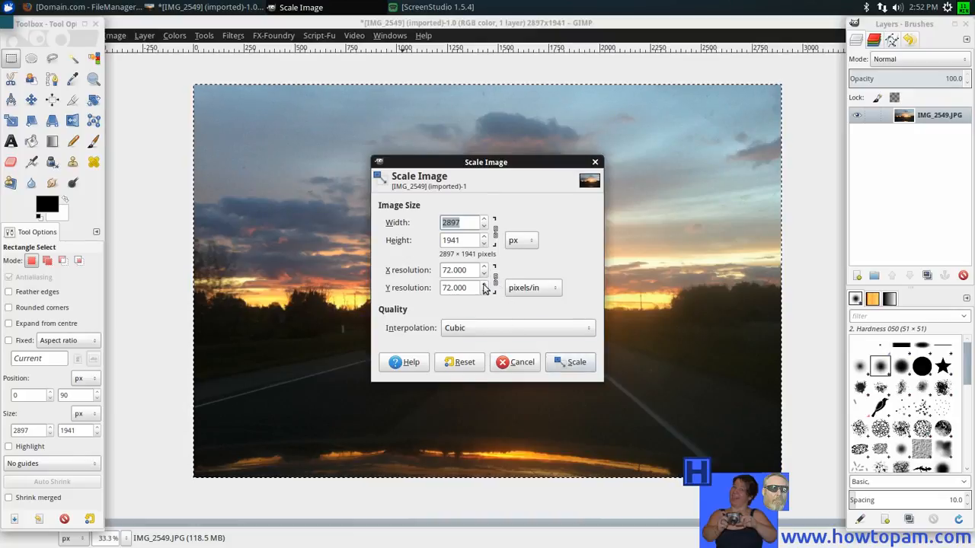
pyautogui.click(522, 362)
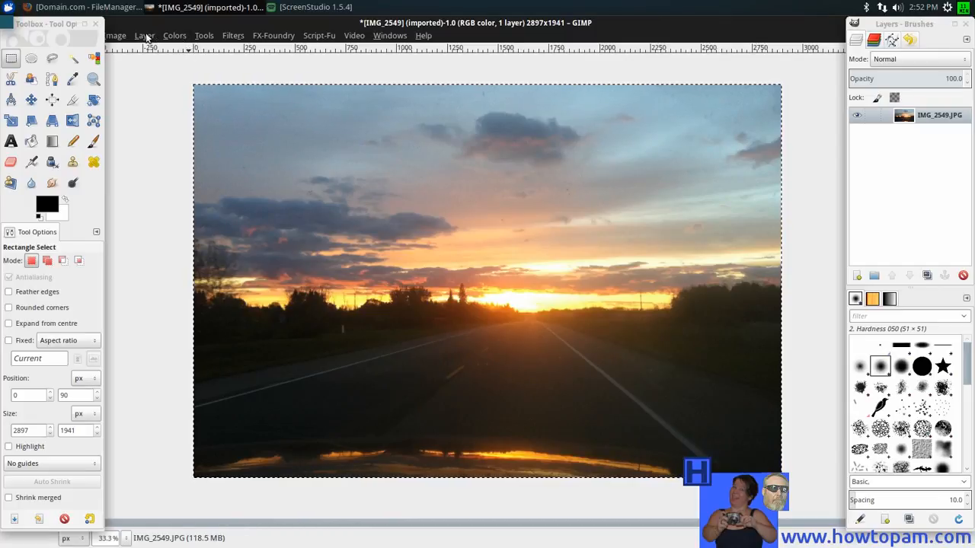
# Unmaximize the image window and save the cropped photo for web as a JPEG named newbg.jpg in the Desktop folder
pyautogui.rightClick(612, 25)
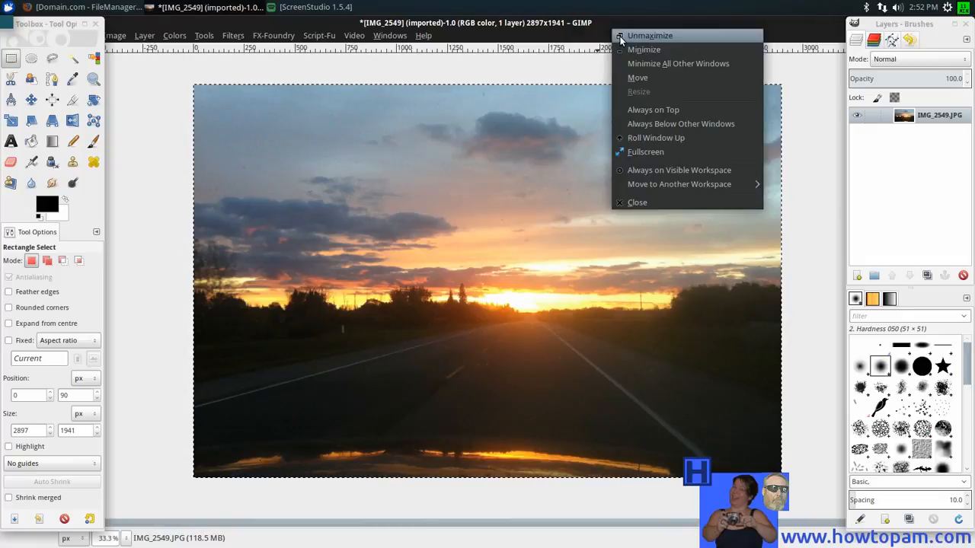
pyautogui.click(623, 36)
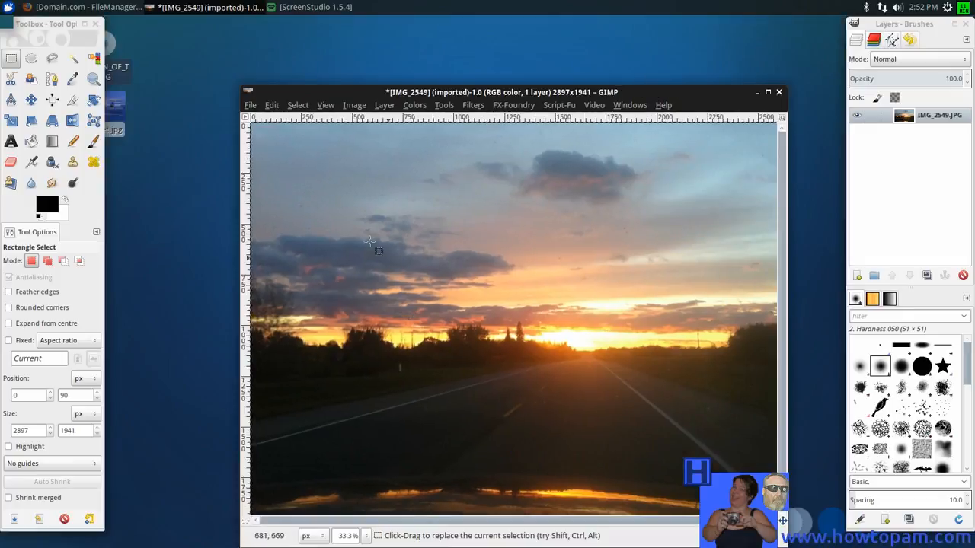
pyautogui.click(250, 105)
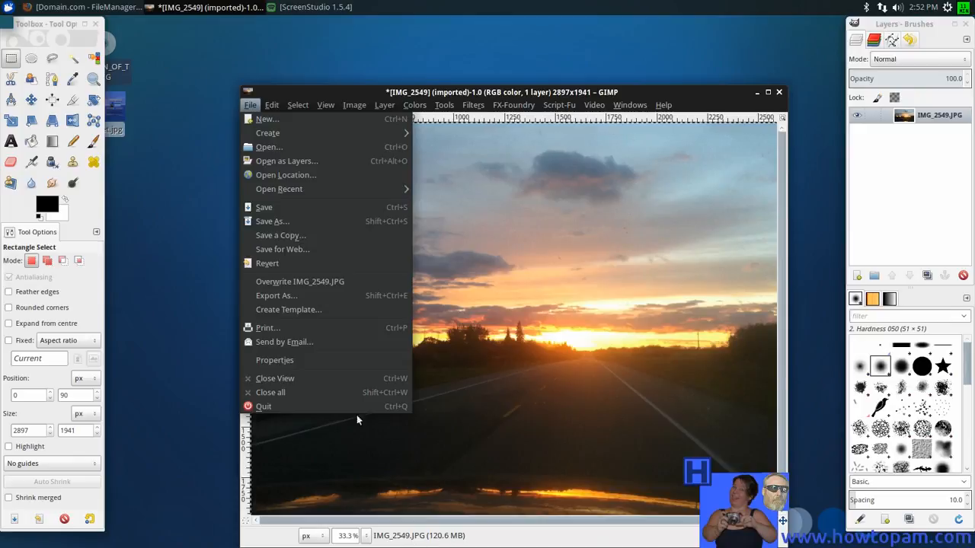
pyautogui.click(289, 249)
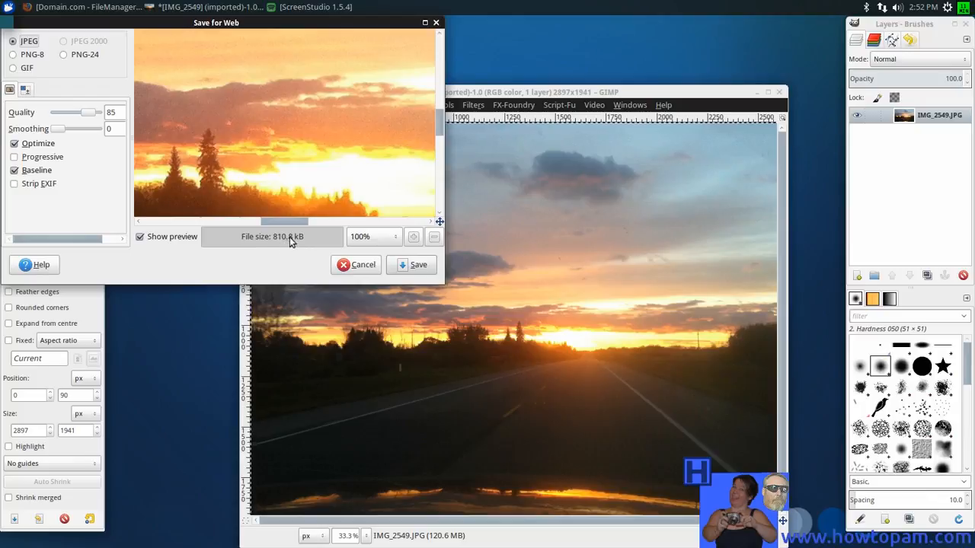
pyautogui.click(411, 266)
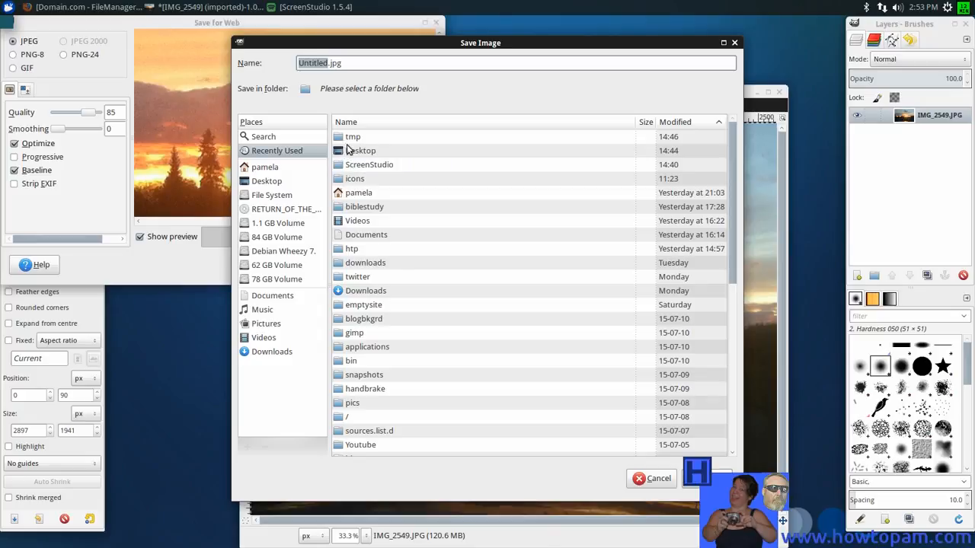
pyautogui.click(327, 62)
pyautogui.moveTo(327, 62); pyautogui.dragTo(292, 70)
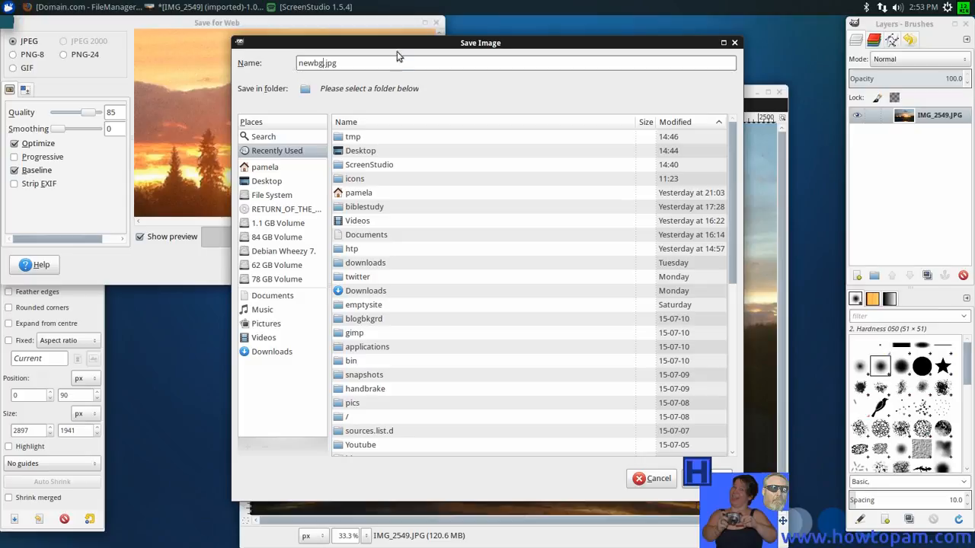
pyautogui.press('Return')
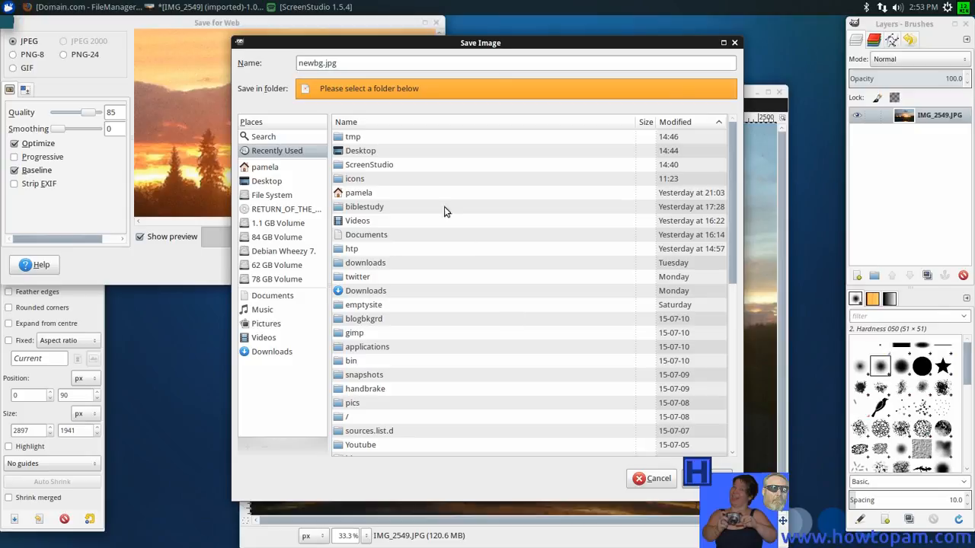
pyautogui.click(355, 150)
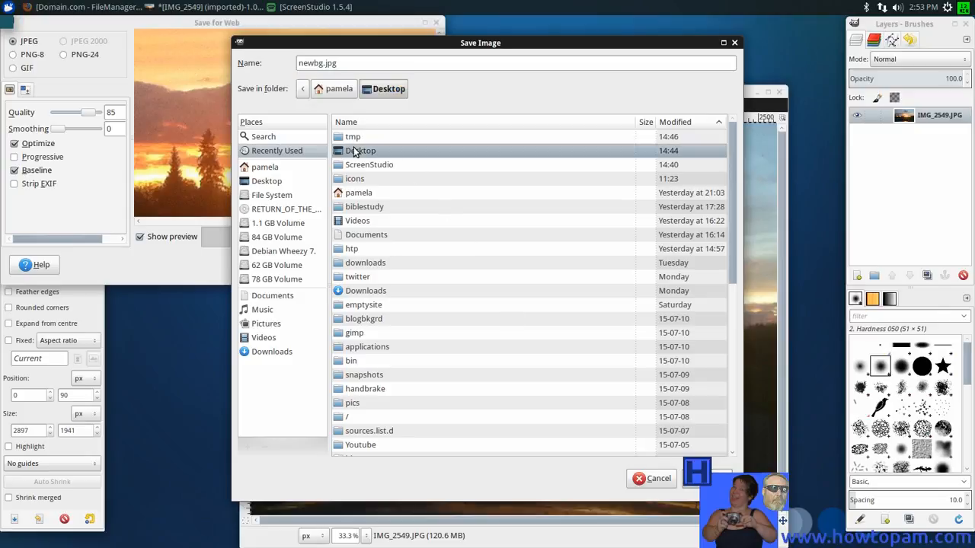
pyautogui.doubleClick(369, 151)
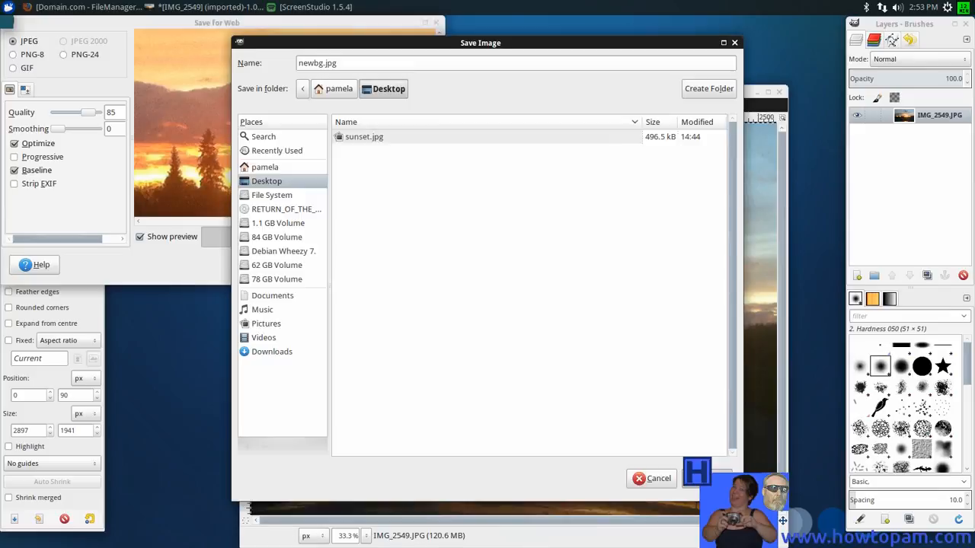
pyautogui.press('Return')
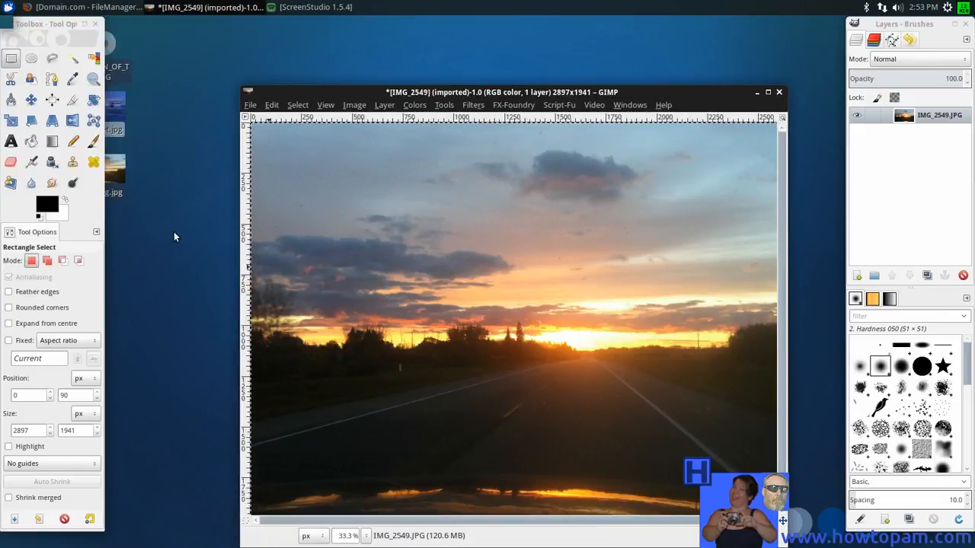
# Examine the image properties of newbg.jpg on the desktop, including its pixel dimensions
pyautogui.moveTo(116, 176)
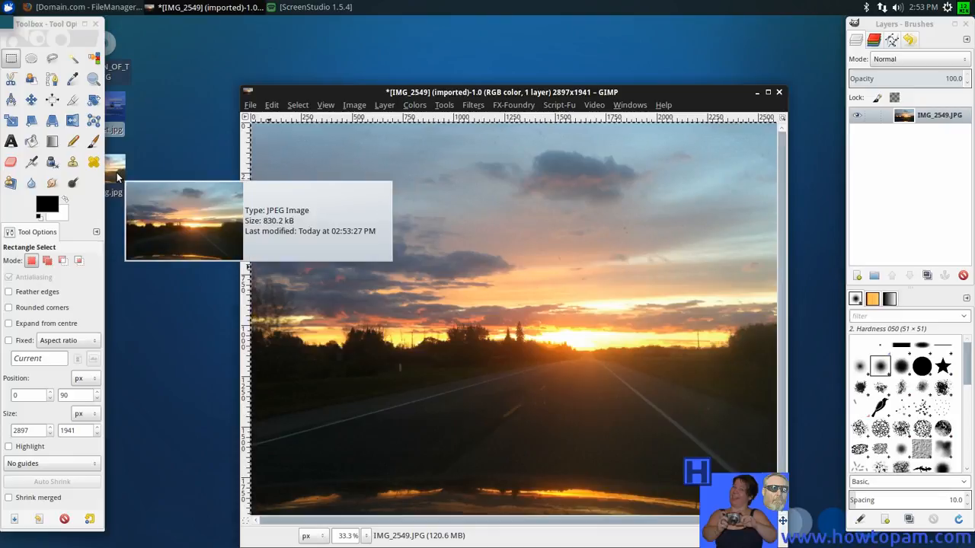
pyautogui.rightClick(116, 176)
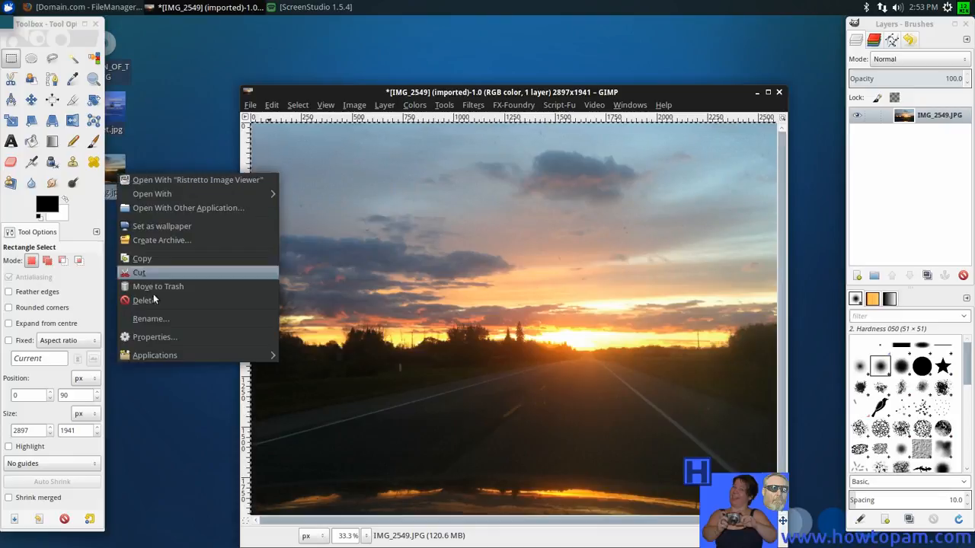
pyautogui.click(151, 339)
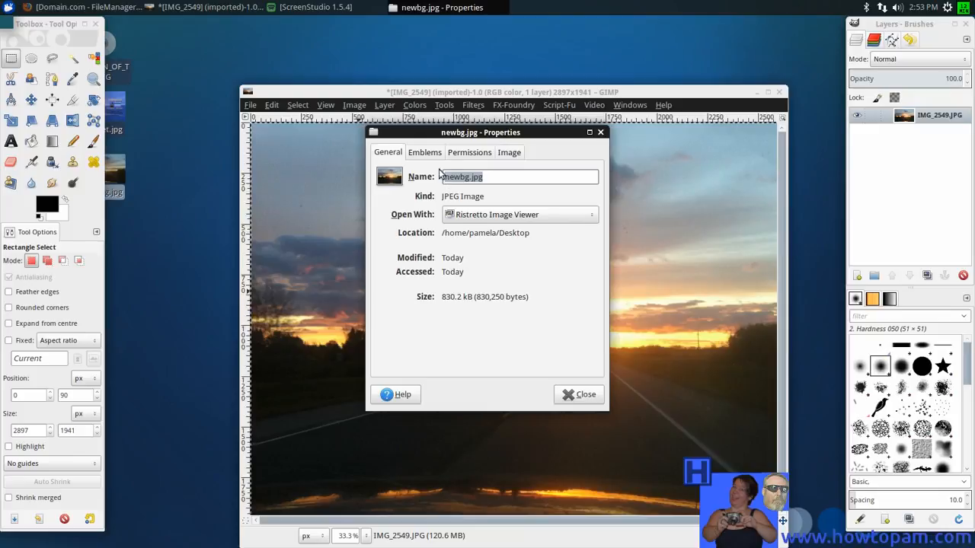
pyautogui.click(508, 153)
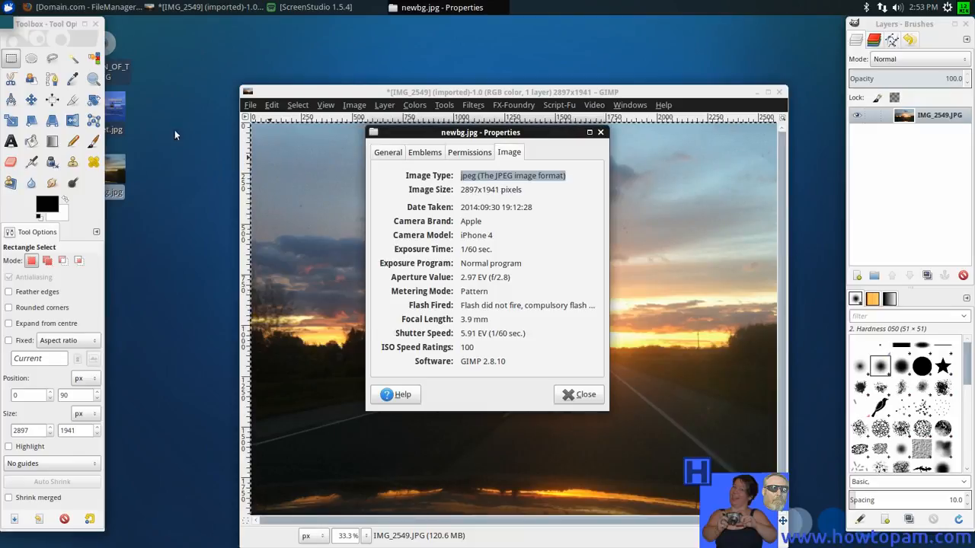
# Compare the image properties of sunset.jpg side by side with those of newbg.jpg and close both properties windows
pyautogui.rightClick(118, 114)
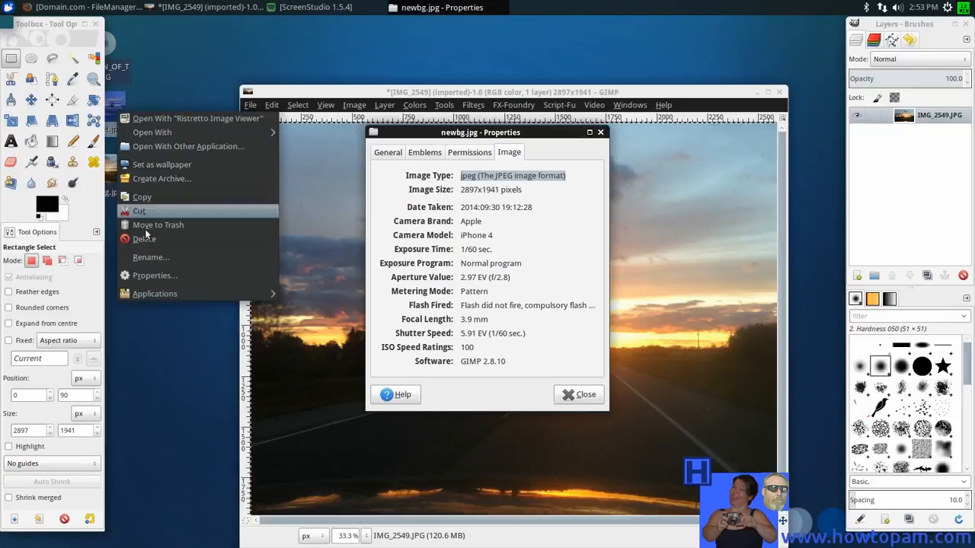
pyautogui.click(148, 275)
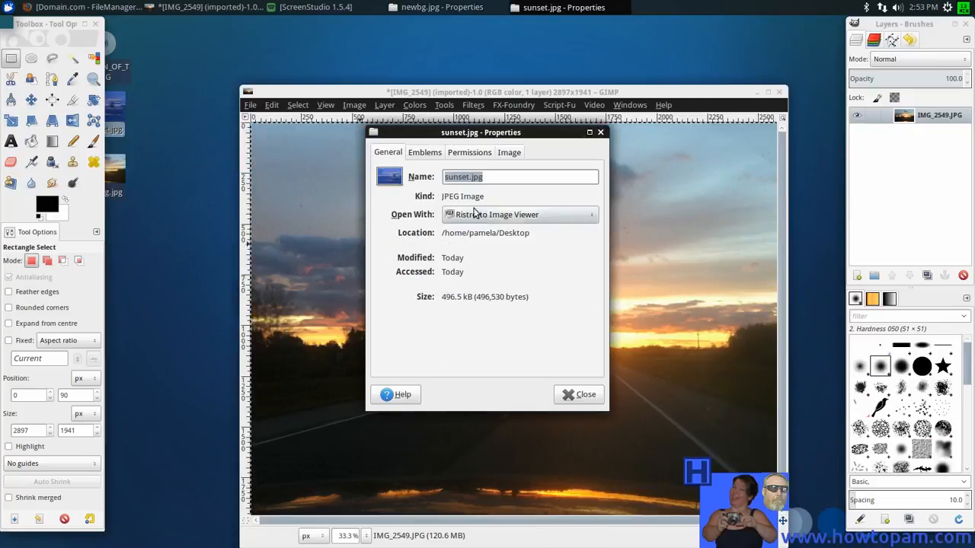
pyautogui.click(510, 153)
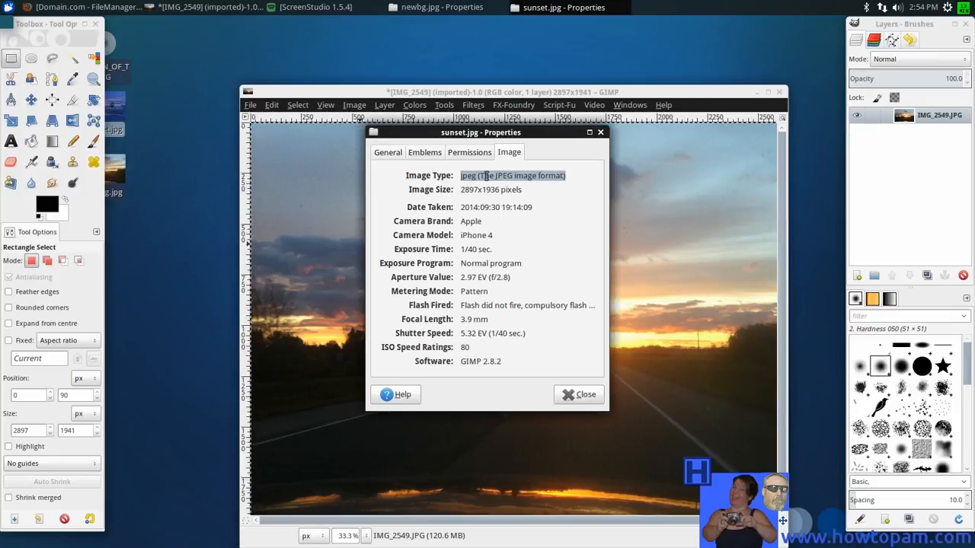
pyautogui.moveTo(469, 135); pyautogui.dragTo(672, 134)
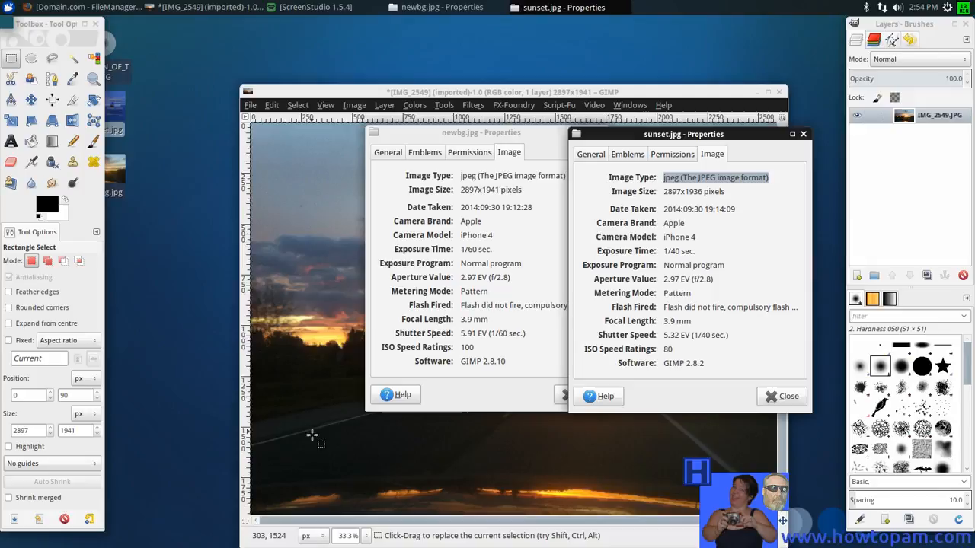
pyautogui.click(777, 397)
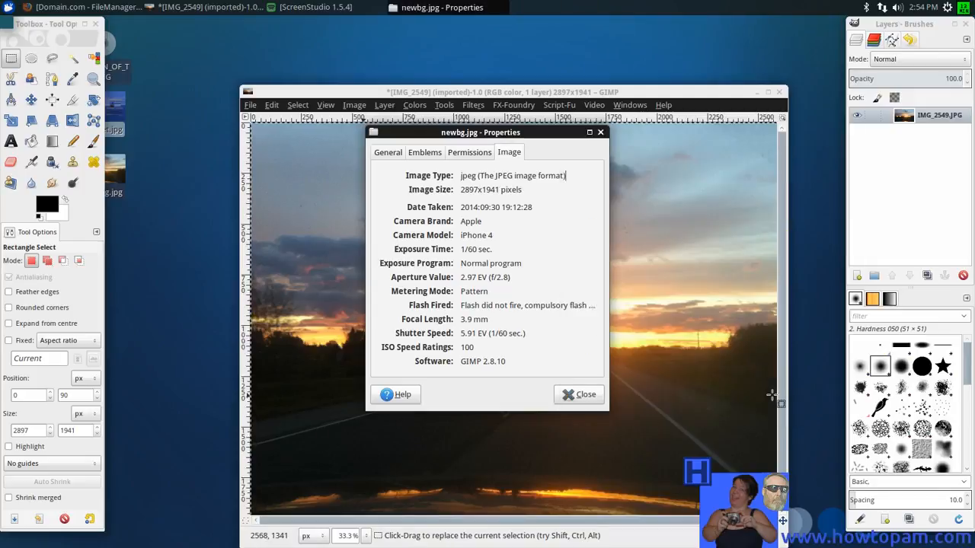
pyautogui.click(577, 396)
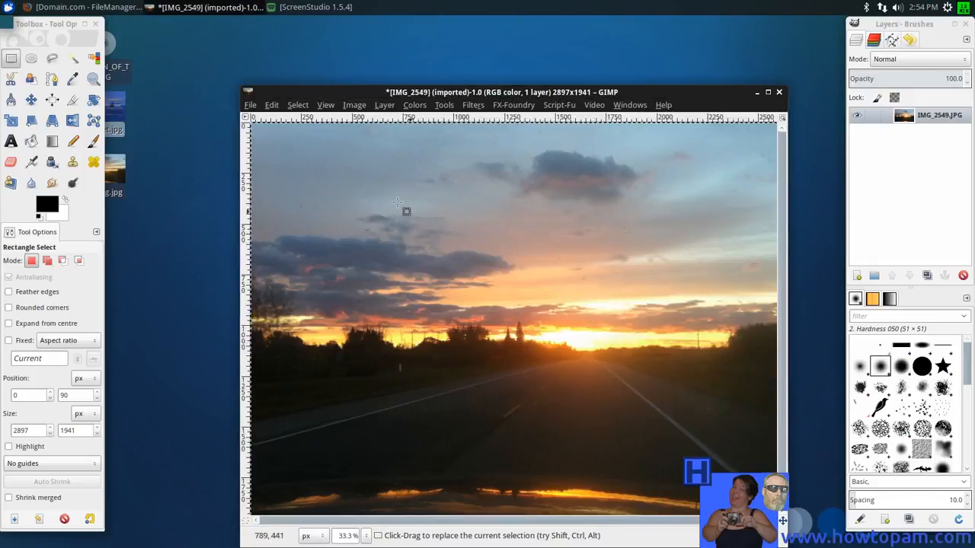
# Close the IMG_2549 image, discarding its unsaved changes, and quit GIMP
pyautogui.click(250, 105)
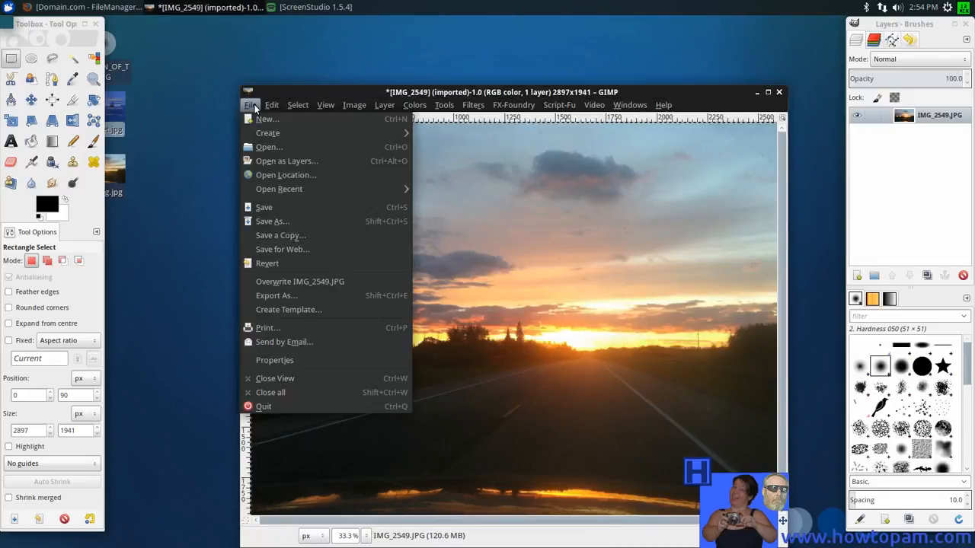
pyautogui.click(272, 379)
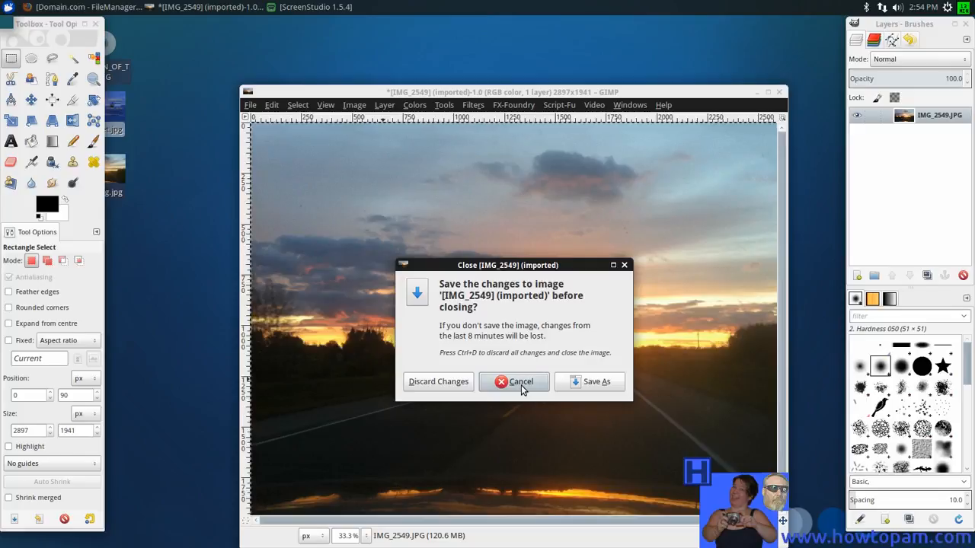
pyautogui.click(439, 381)
pyautogui.click(250, 106)
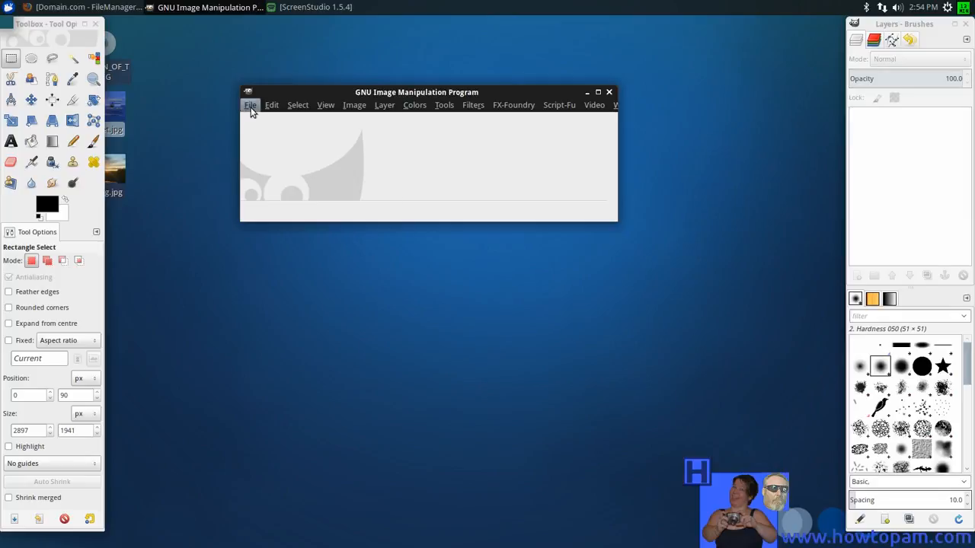
pyautogui.moveTo(262, 134)
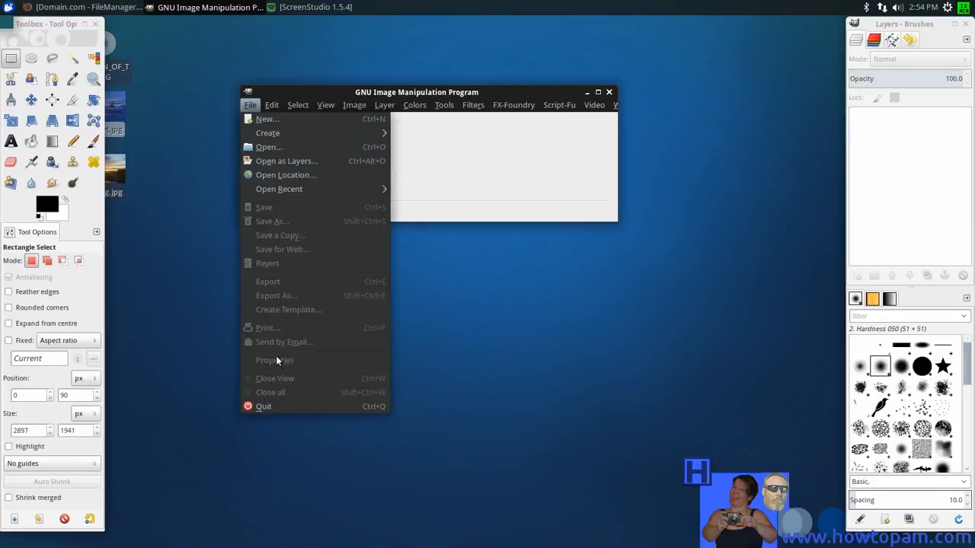
pyautogui.click(262, 406)
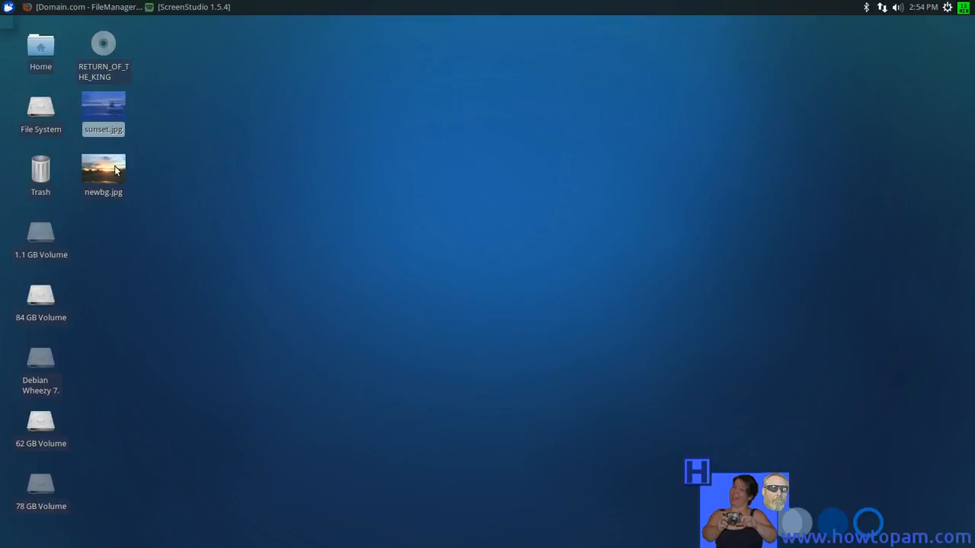
# Switch to Firefox to check the site's sunset folder in the Domain.com FileManager and return to the desktop
pyautogui.moveTo(114, 172)
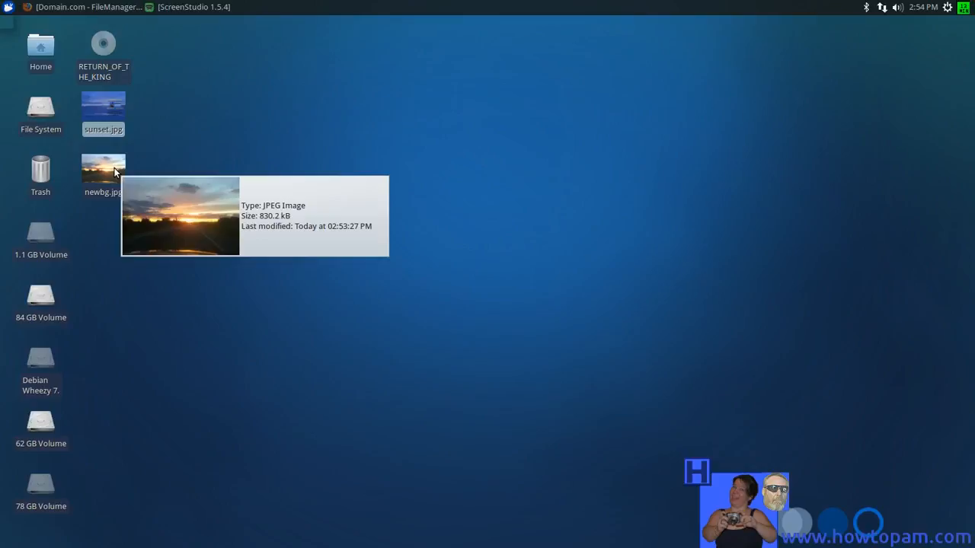
pyautogui.click(55, 9)
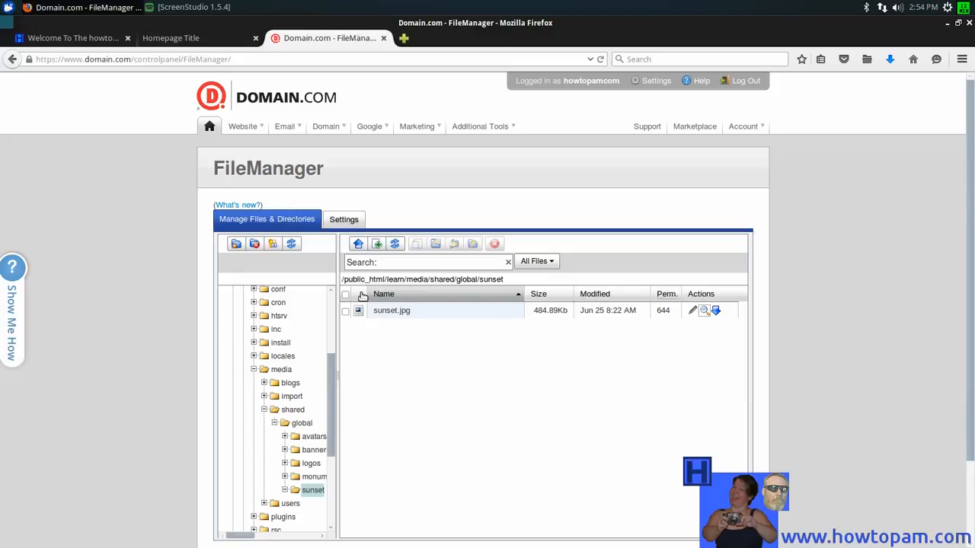
pyautogui.click(96, 7)
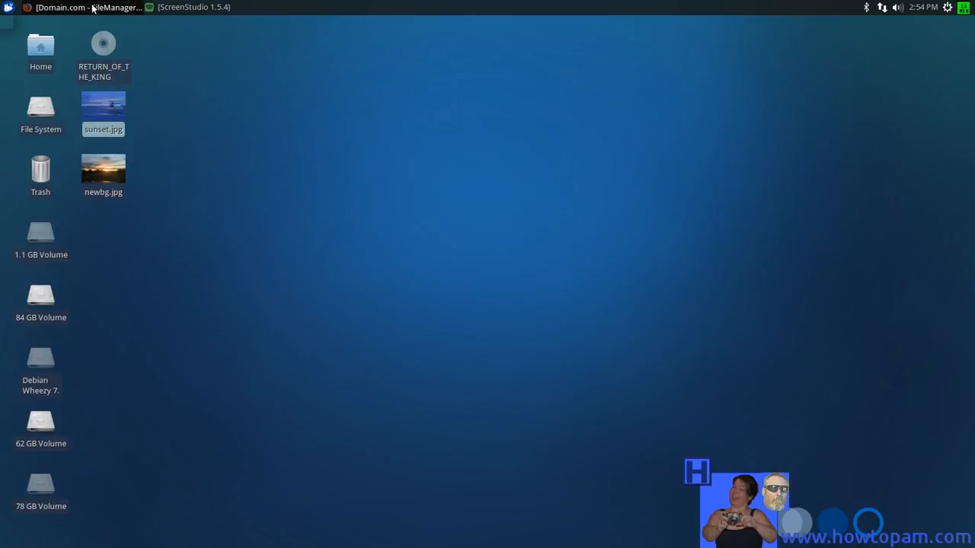
# Launch FileZilla and connect to the howtopam.com server using the saved quickconnect entry
pyautogui.click(9, 8)
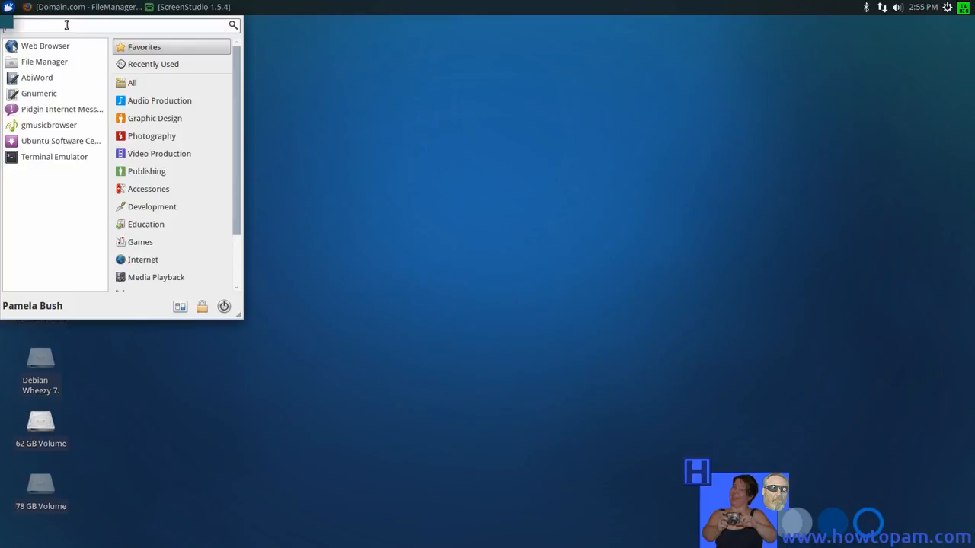
pyautogui.write('f')
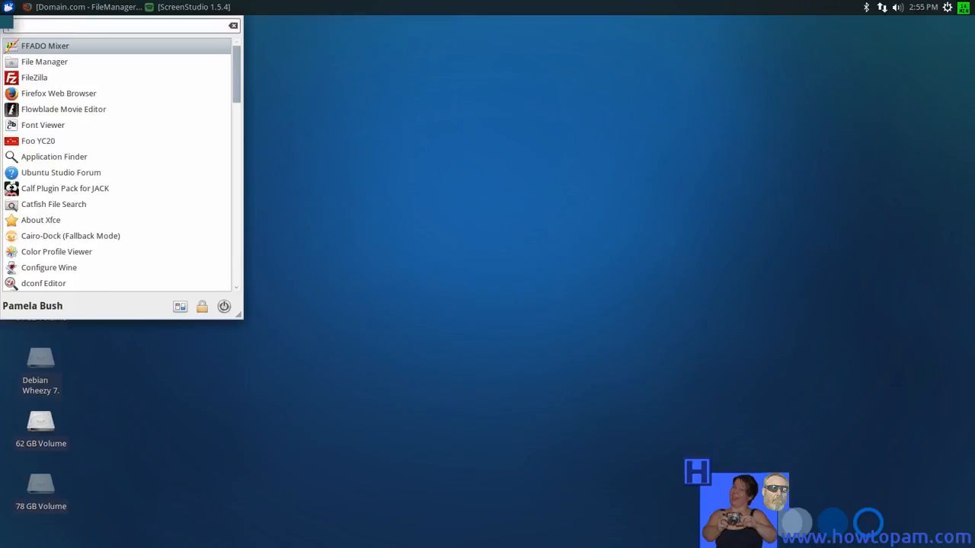
pyautogui.click(34, 77)
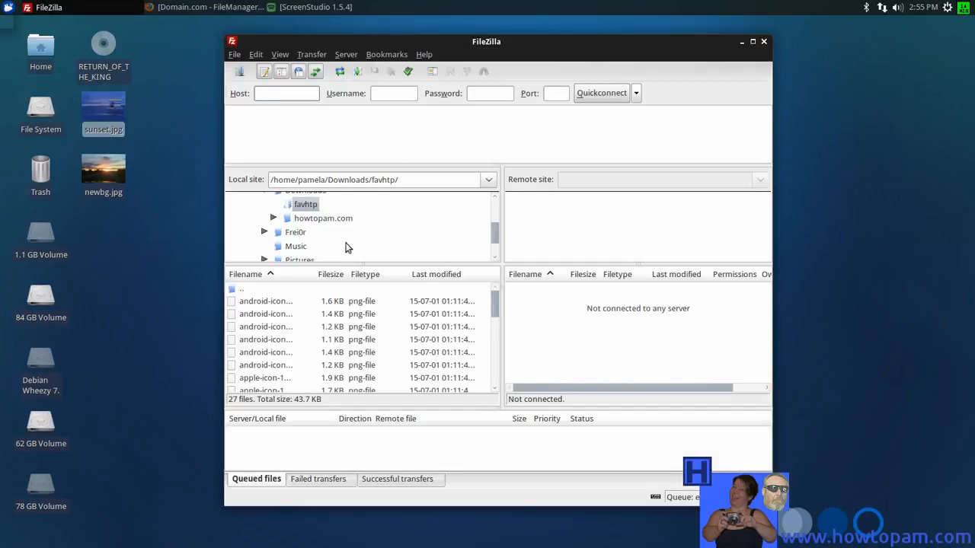
pyautogui.click(635, 93)
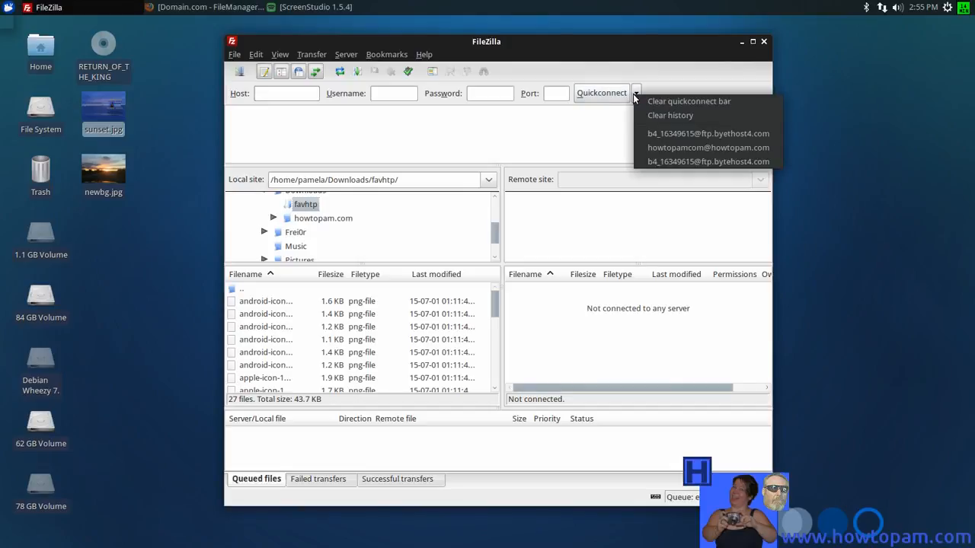
pyautogui.click(654, 147)
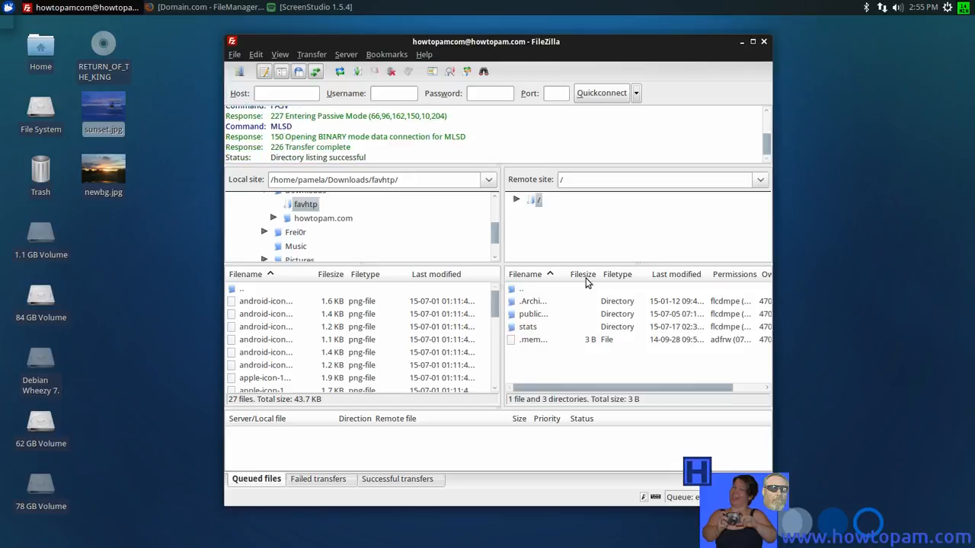
# Open the remote folder /public_html/learn/media/shared/global/sunset on the server
pyautogui.click(516, 200)
pyautogui.click(553, 230)
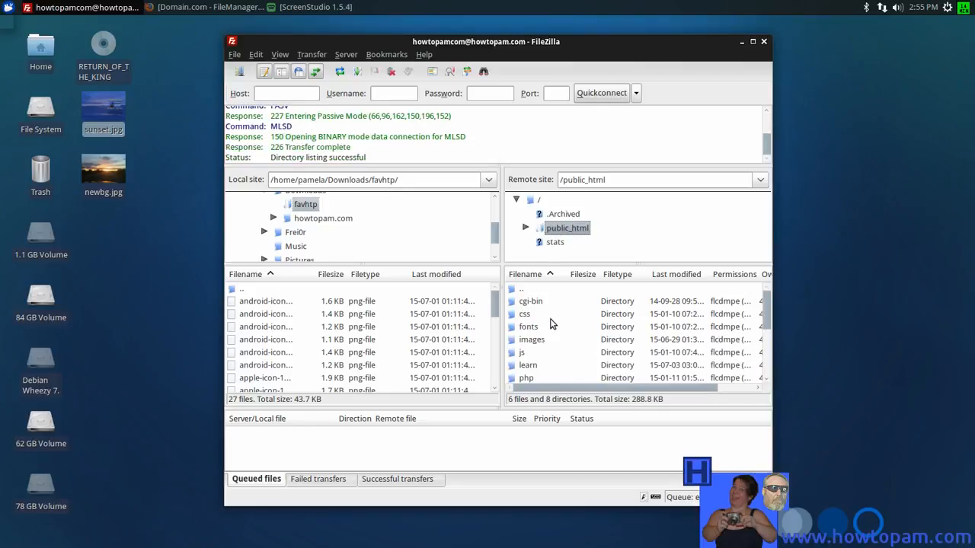
pyautogui.doubleClick(514, 369)
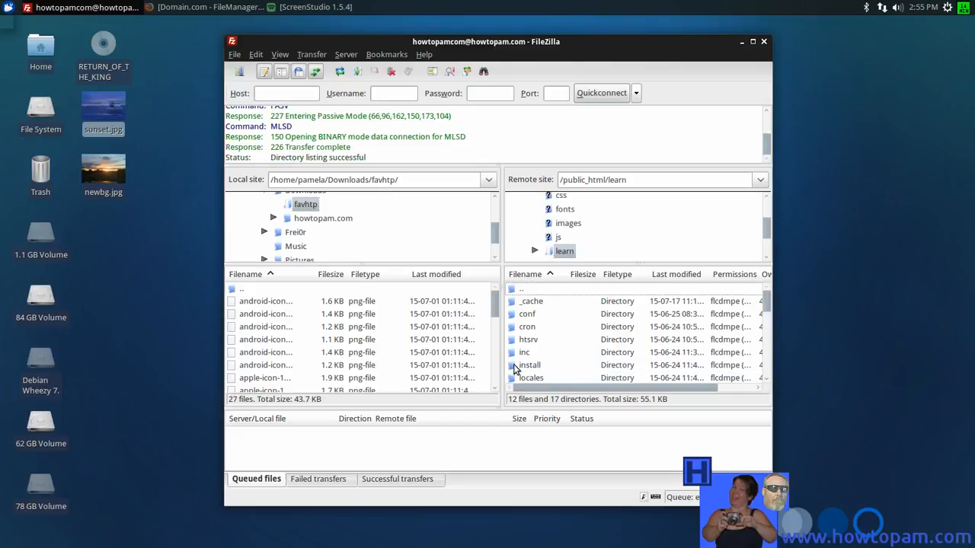
pyautogui.scroll(-2, 585, 332)
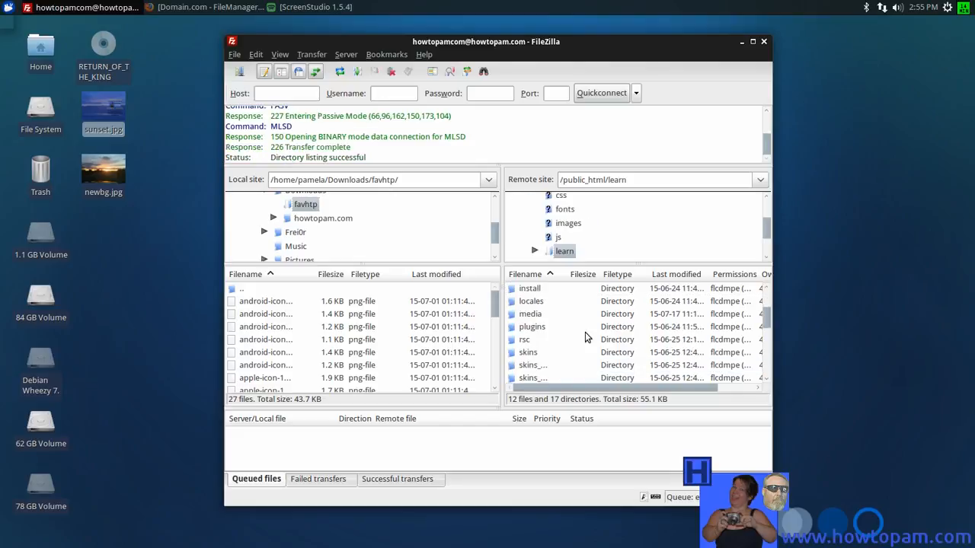
pyautogui.doubleClick(525, 316)
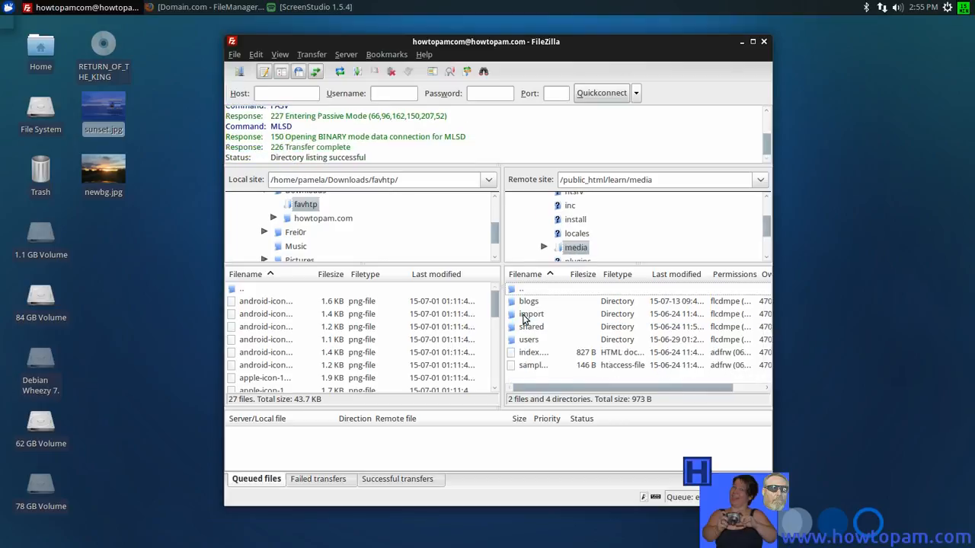
pyautogui.doubleClick(524, 328)
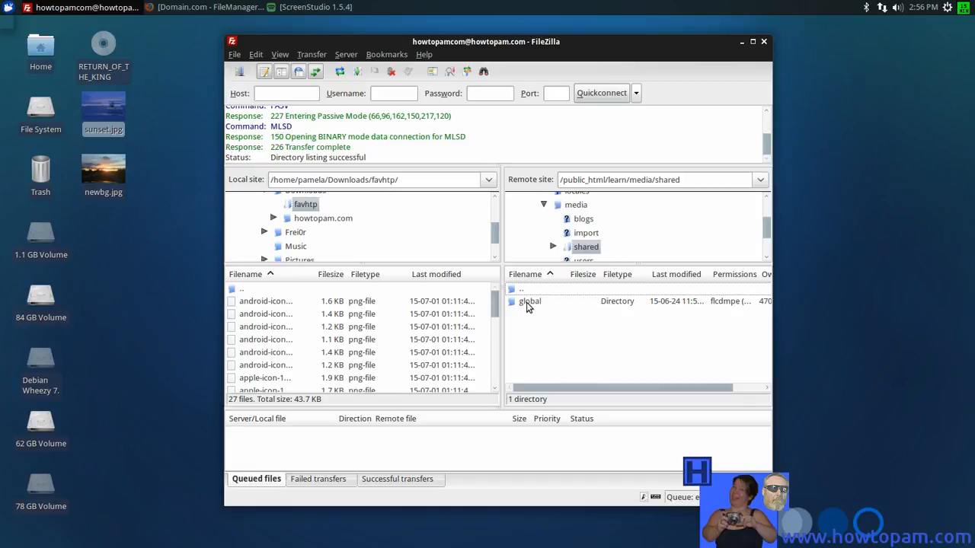
pyautogui.doubleClick(526, 302)
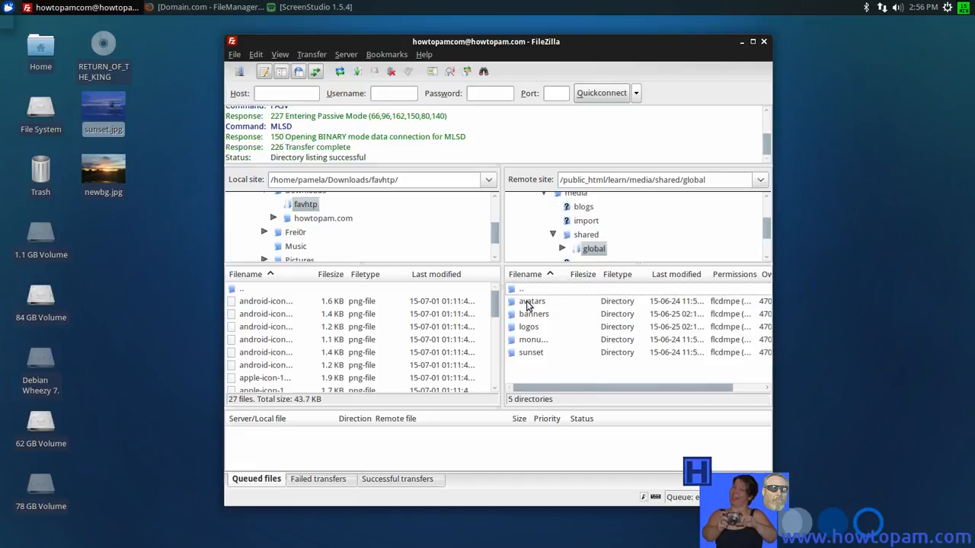
pyautogui.doubleClick(529, 352)
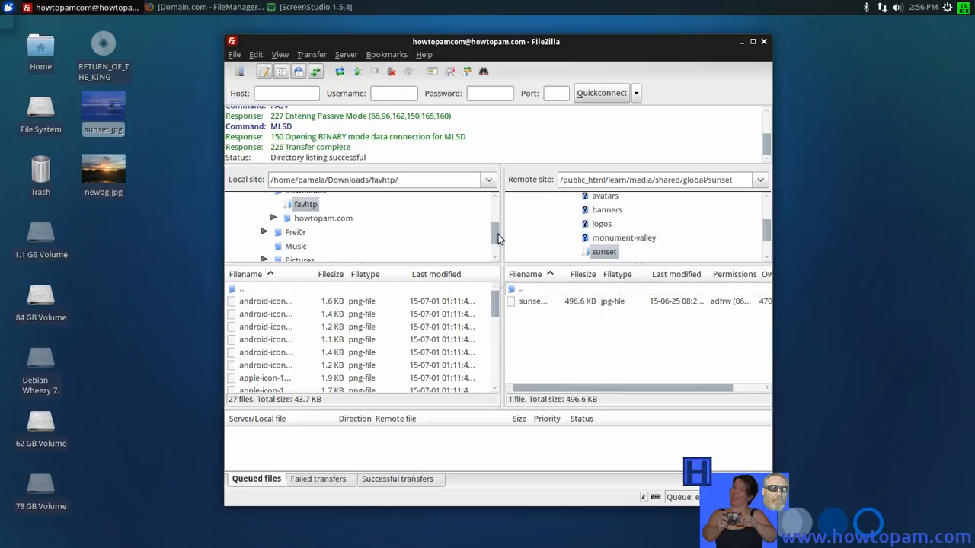
# Open the Desktop folder inside the home directory on the local site
pyautogui.moveTo(496, 239); pyautogui.dragTo(494, 211)
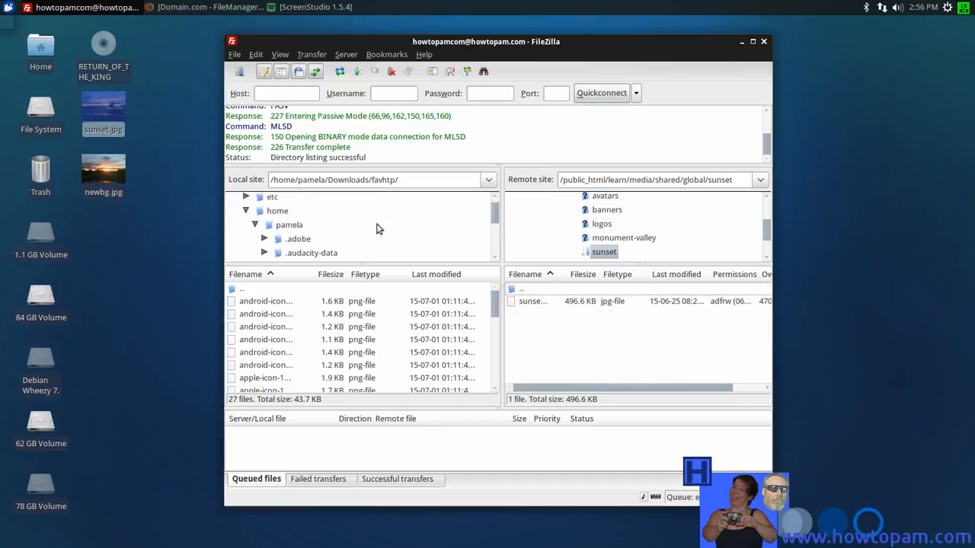
pyautogui.click(259, 228)
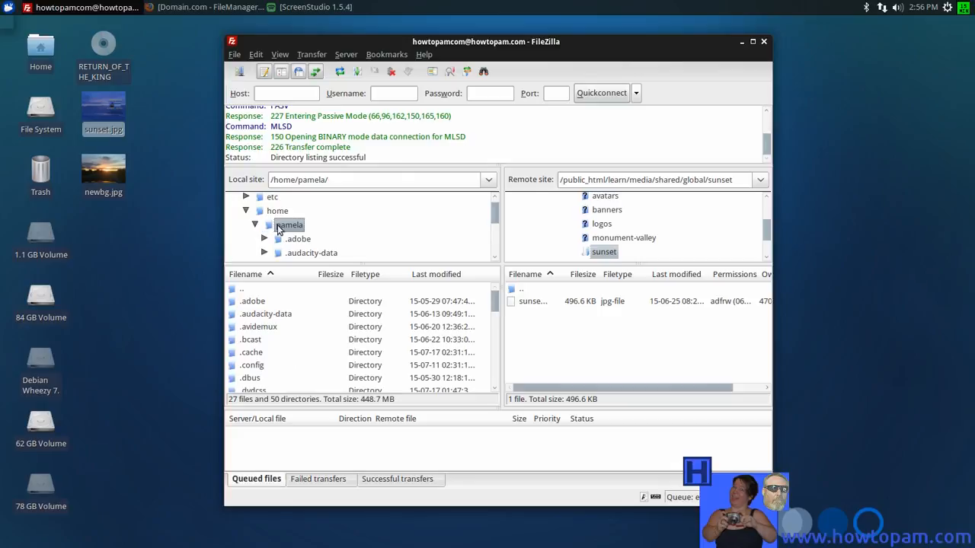
pyautogui.scroll(-2, 305, 347)
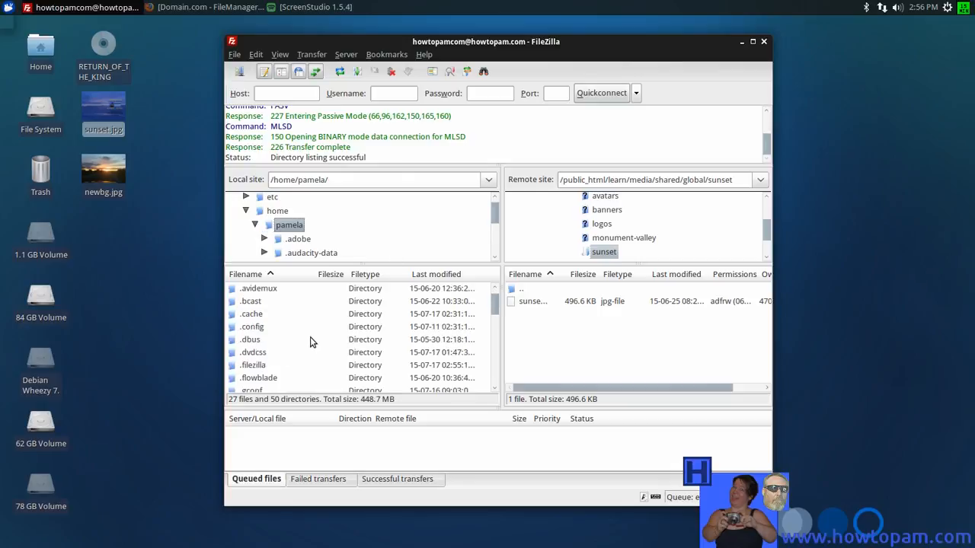
pyautogui.scroll(-2, 311, 340)
pyautogui.scroll(4, 312, 339)
pyautogui.scroll(-2, 312, 337)
pyautogui.scroll(-4, 312, 337)
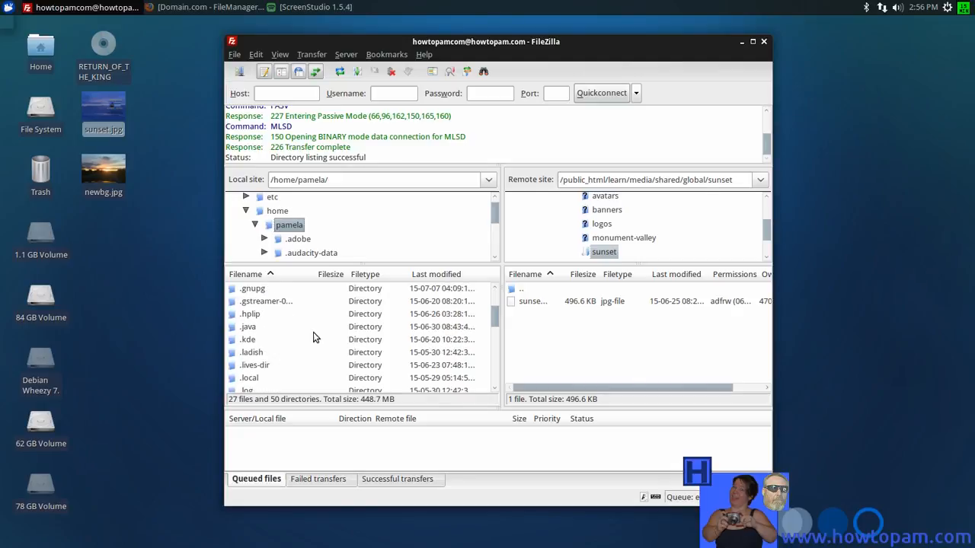
pyautogui.scroll(-8, 312, 338)
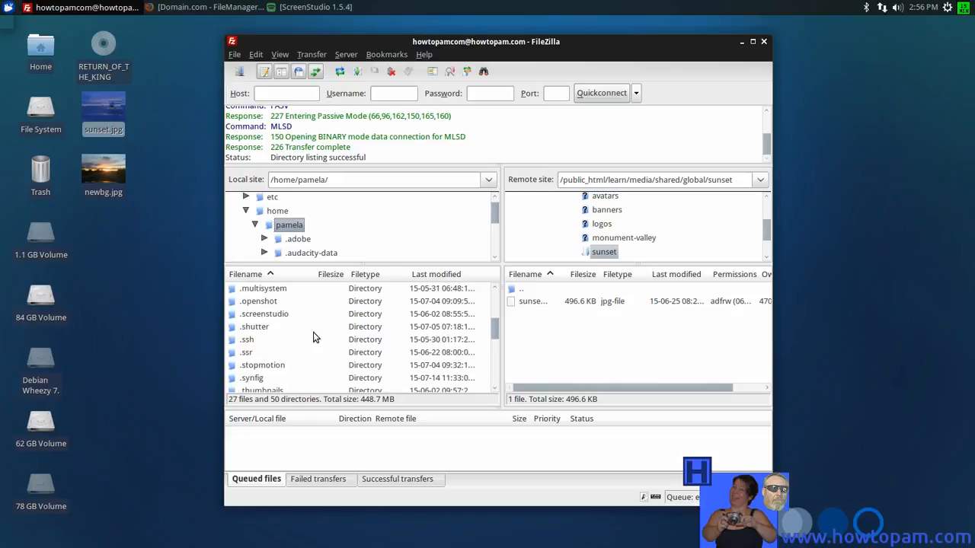
pyautogui.doubleClick(242, 328)
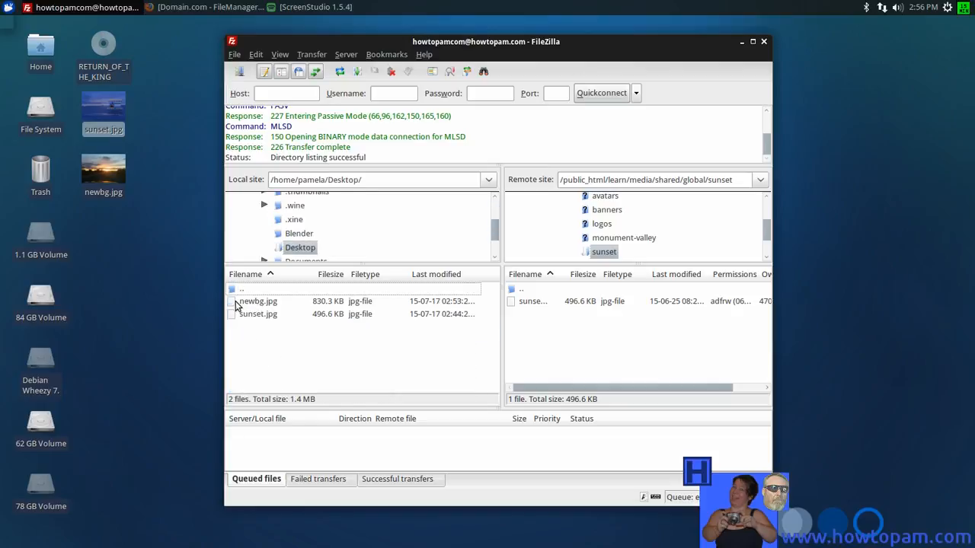
# Upload newbg.jpg from the local Desktop to the server's sunset folder
pyautogui.click(260, 304)
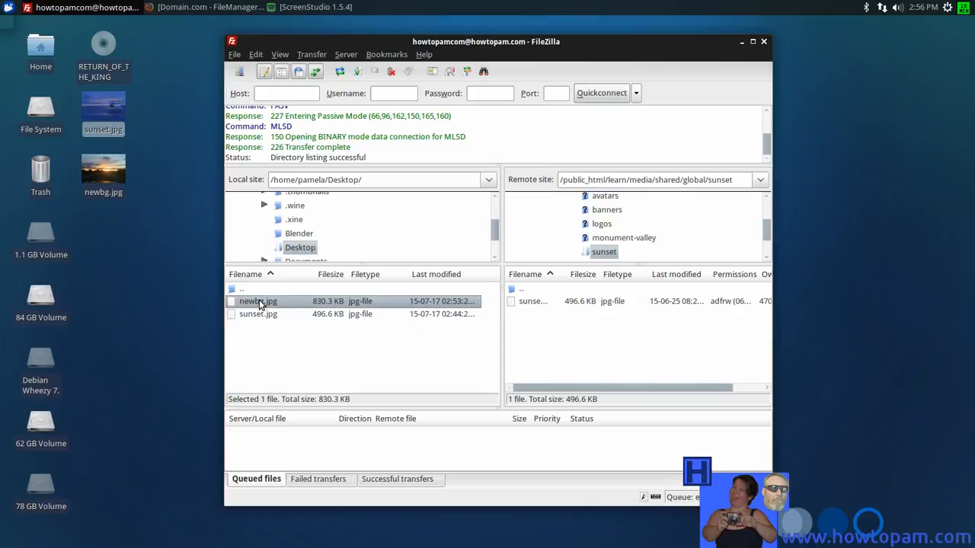
pyautogui.rightClick(259, 304)
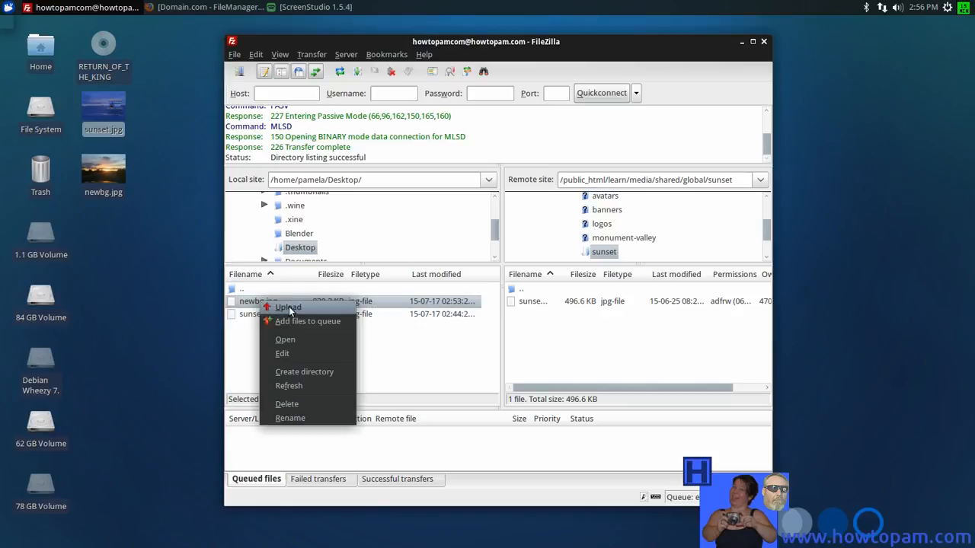
pyautogui.click(289, 307)
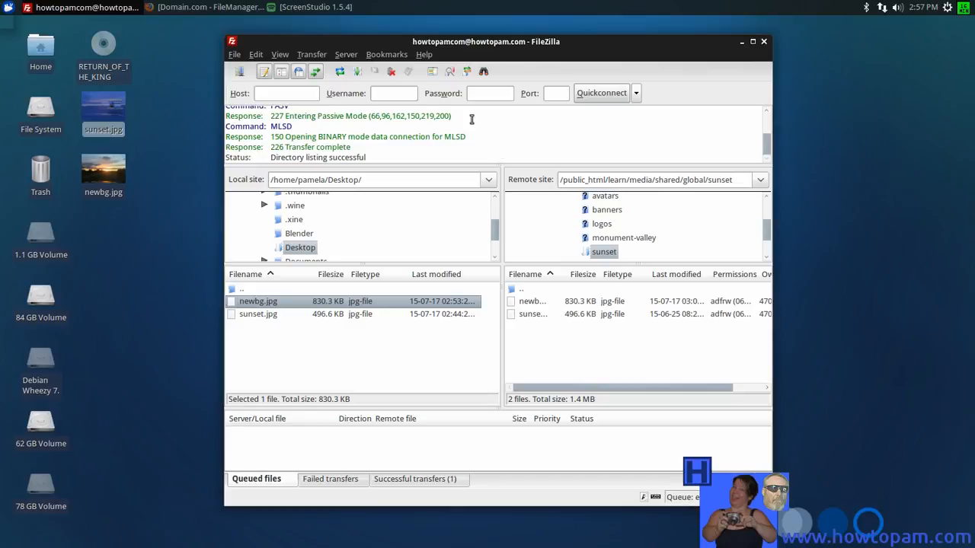
# Disconnect from the server and quit FileZilla
pyautogui.click(391, 72)
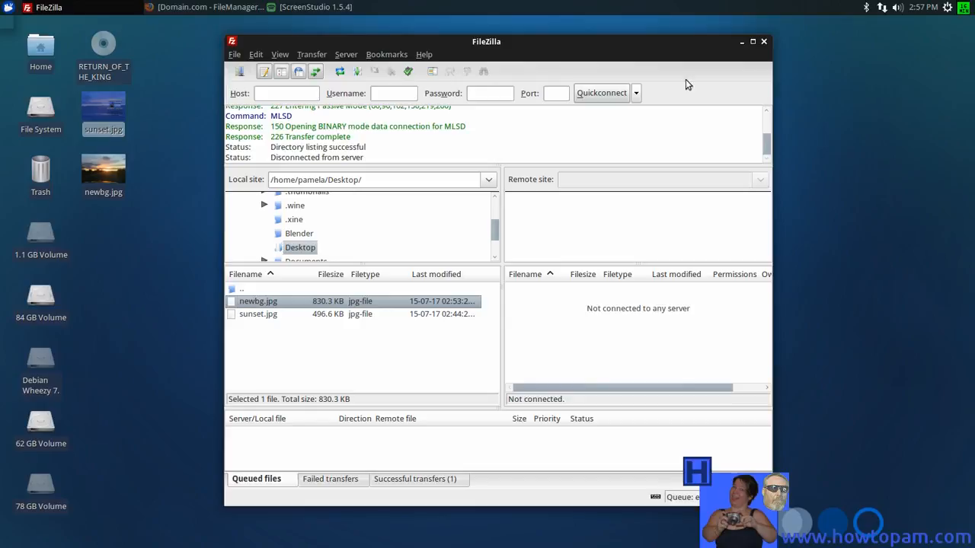
pyautogui.click(764, 41)
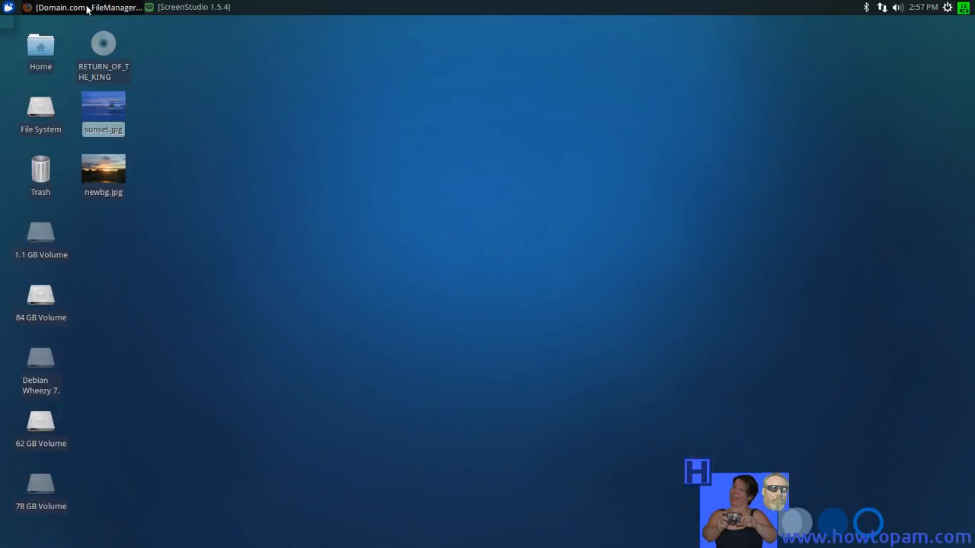
# Switch to Firefox and refresh the sunset folder's file list in the Domain.com FileManager to check for newbg.jpg
pyautogui.click(86, 11)
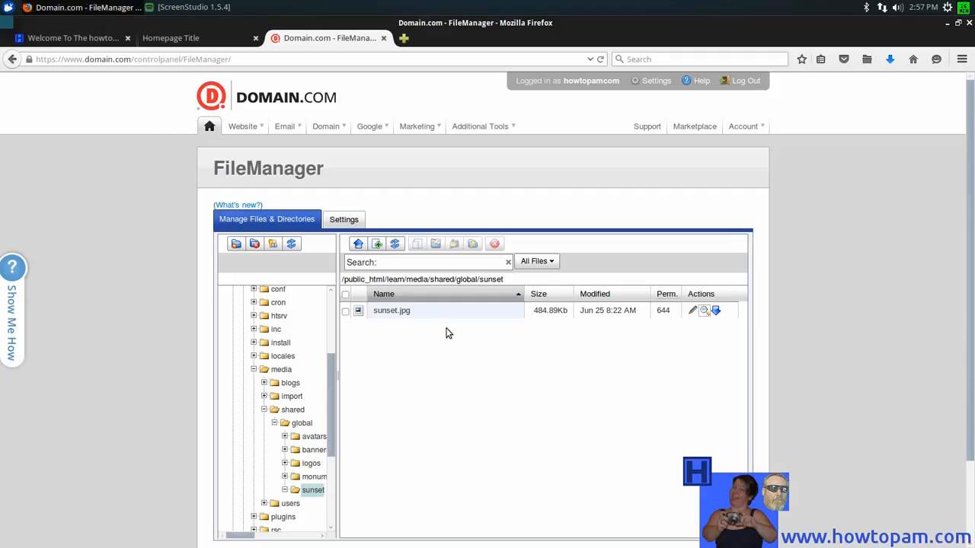
pyautogui.scroll(-1, 443, 326)
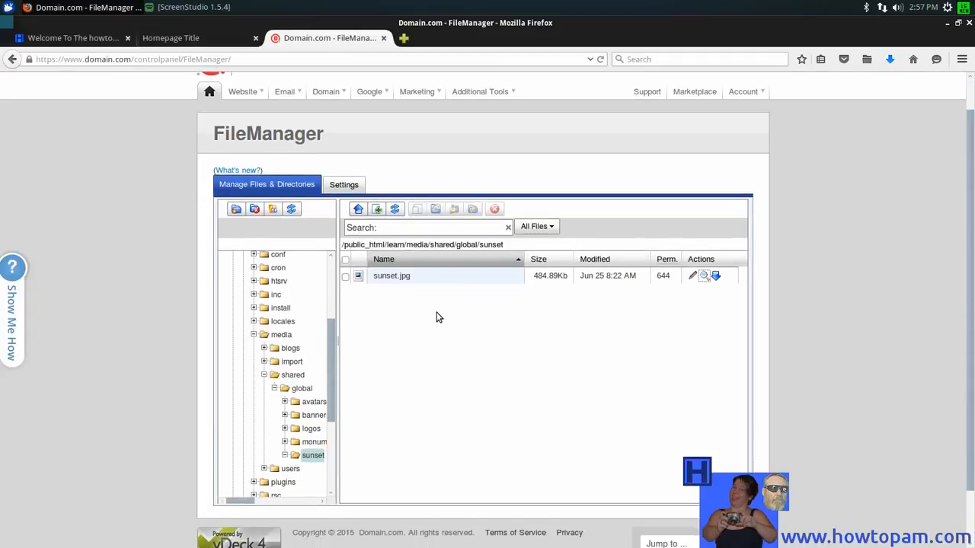
pyautogui.click(396, 210)
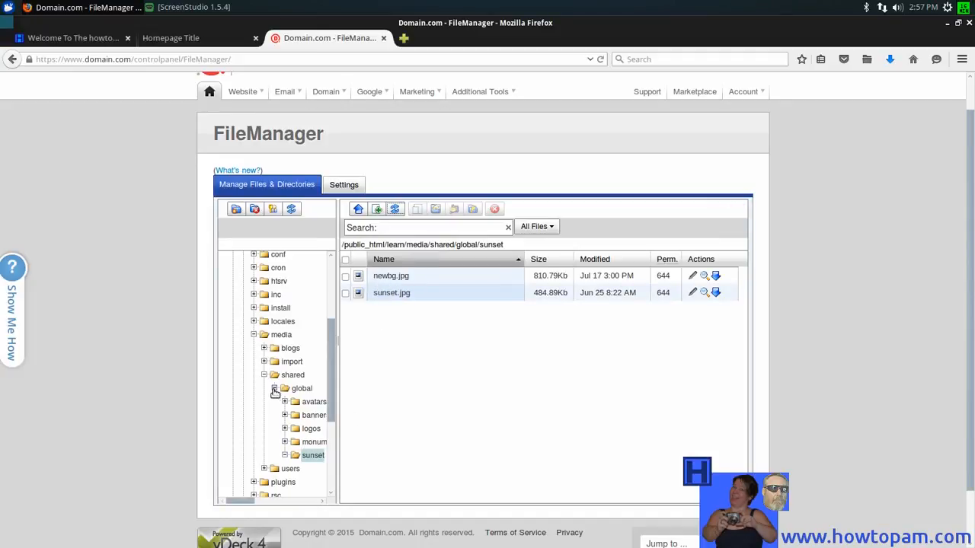
# Collapse the FileManager folder tree from the sunset folder up to public_html
pyautogui.click(284, 456)
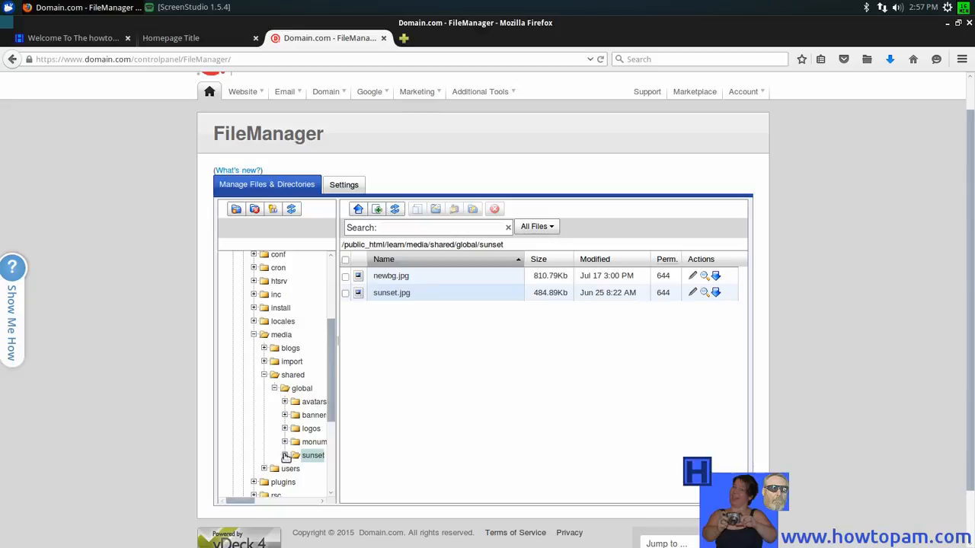
pyautogui.click(274, 388)
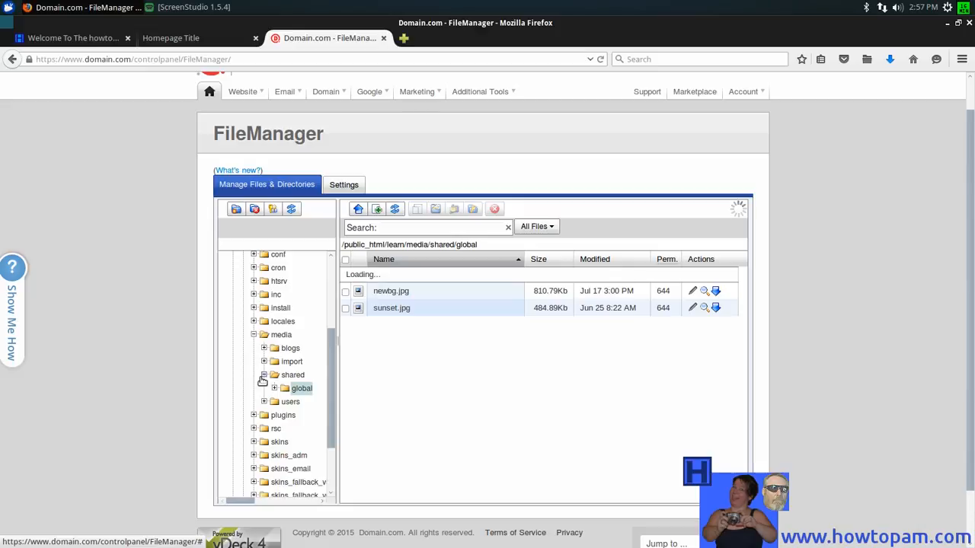
pyautogui.click(264, 376)
pyautogui.click(256, 338)
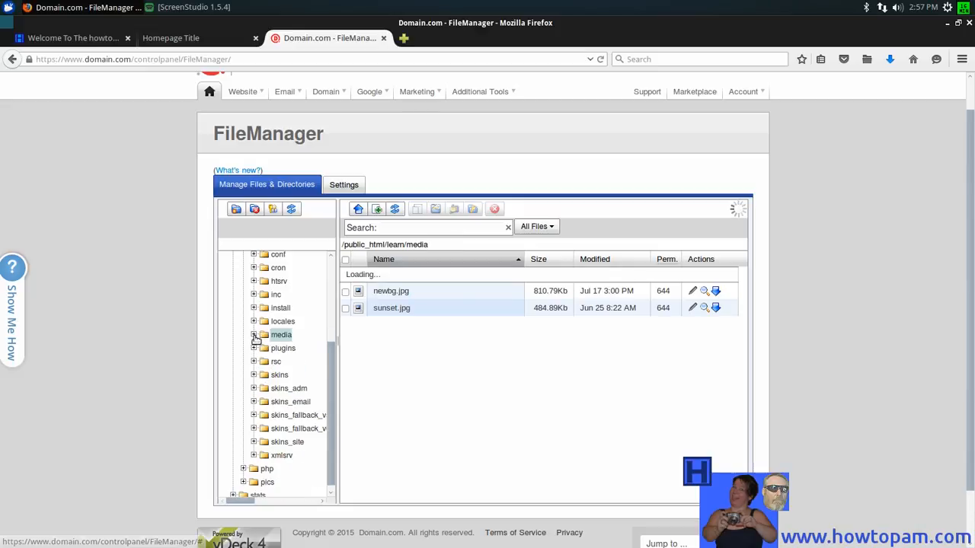
pyautogui.scroll(1, 332, 342)
pyautogui.moveTo(332, 326); pyautogui.dragTo(332, 317)
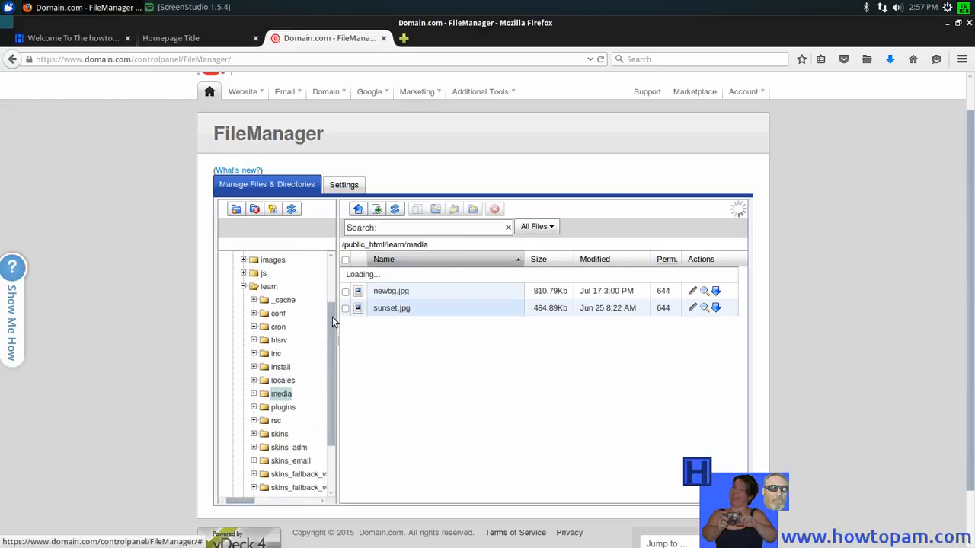
pyautogui.click(244, 287)
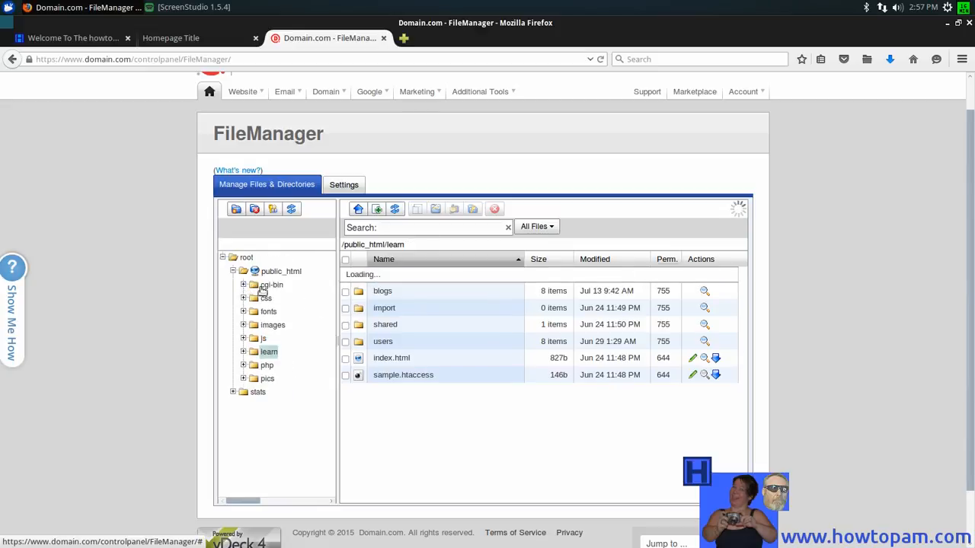
pyautogui.click(233, 271)
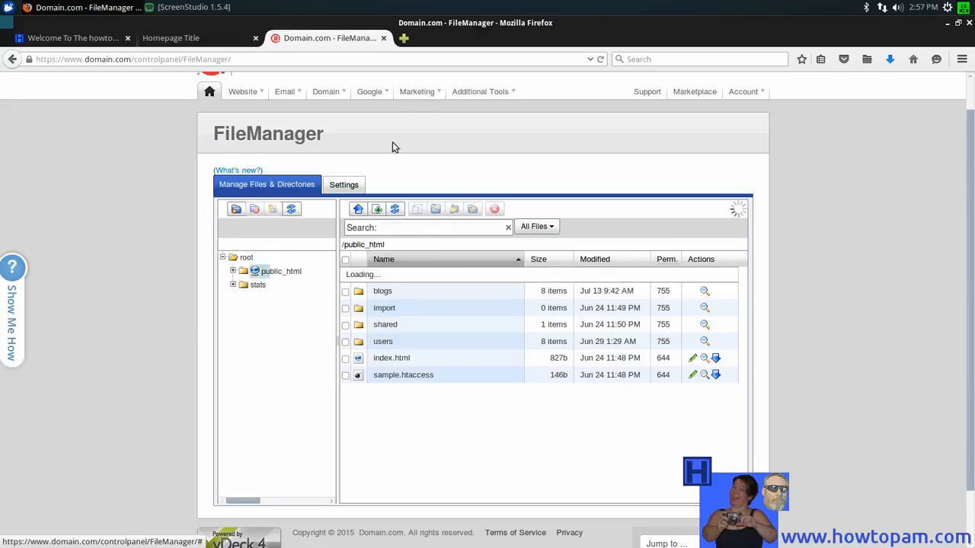
# Compare the background of the howtopam Welcome page with that of the b2evolution demo homepage and return to the Welcome page
pyautogui.click(107, 38)
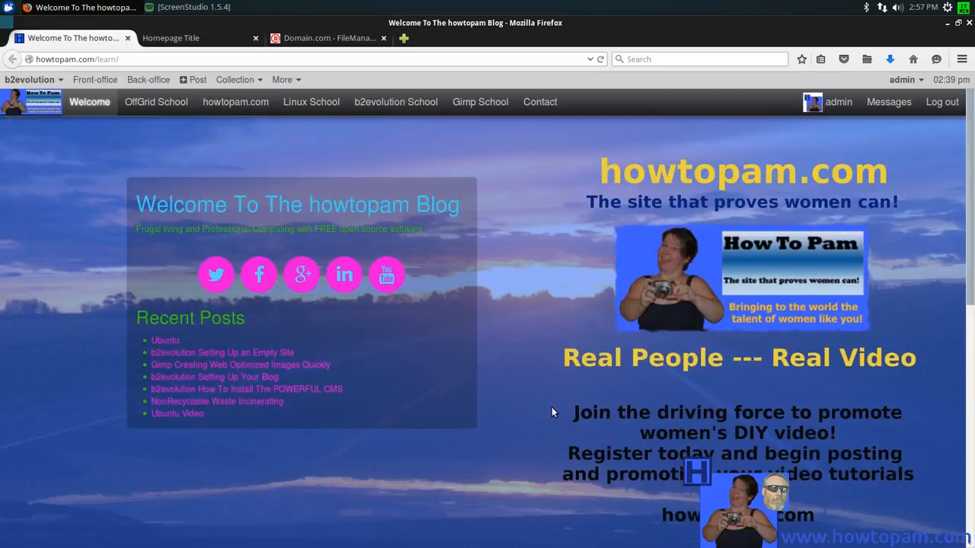
pyautogui.click(200, 41)
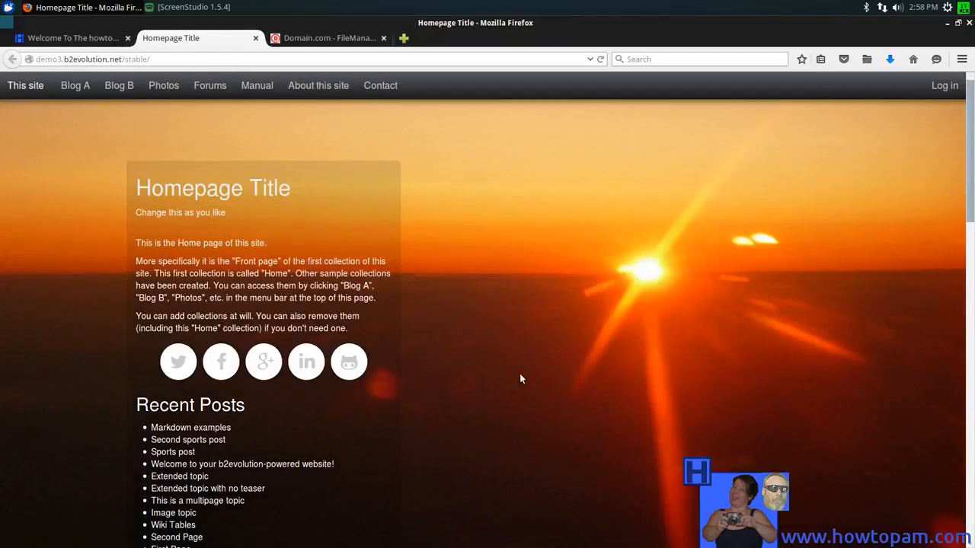
pyautogui.click(70, 40)
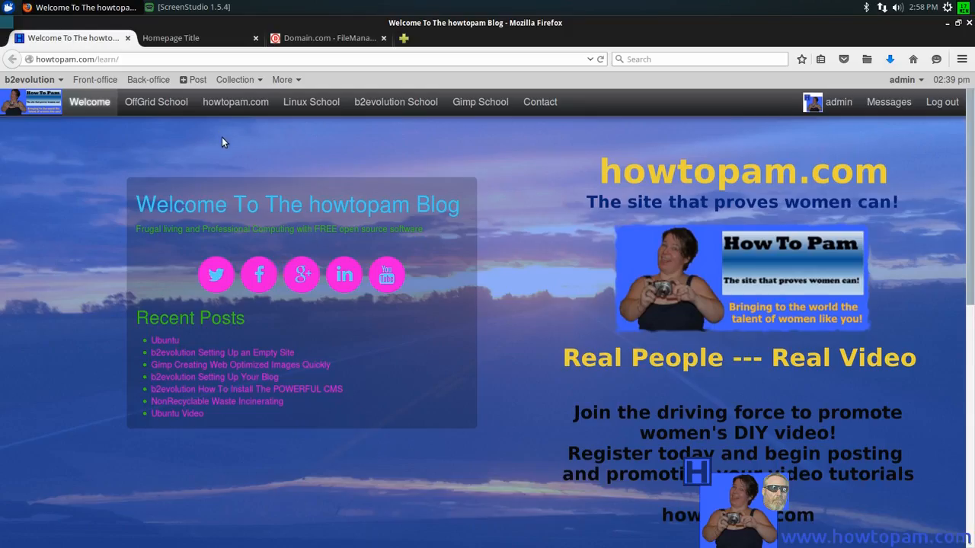
# Open the Collection Dashboard to review the Welcome collection and switch to the OffGrid School collection
pyautogui.moveTo(252, 85)
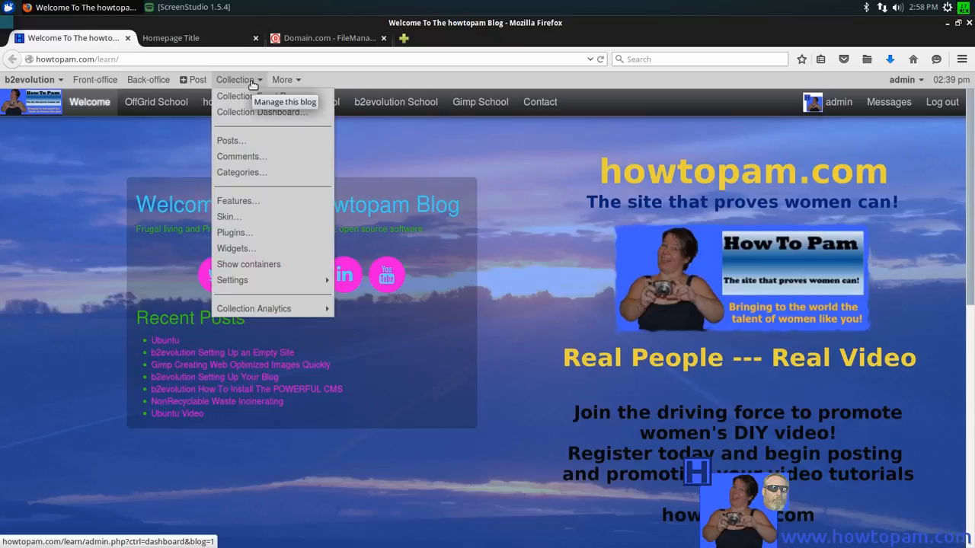
pyautogui.click(245, 112)
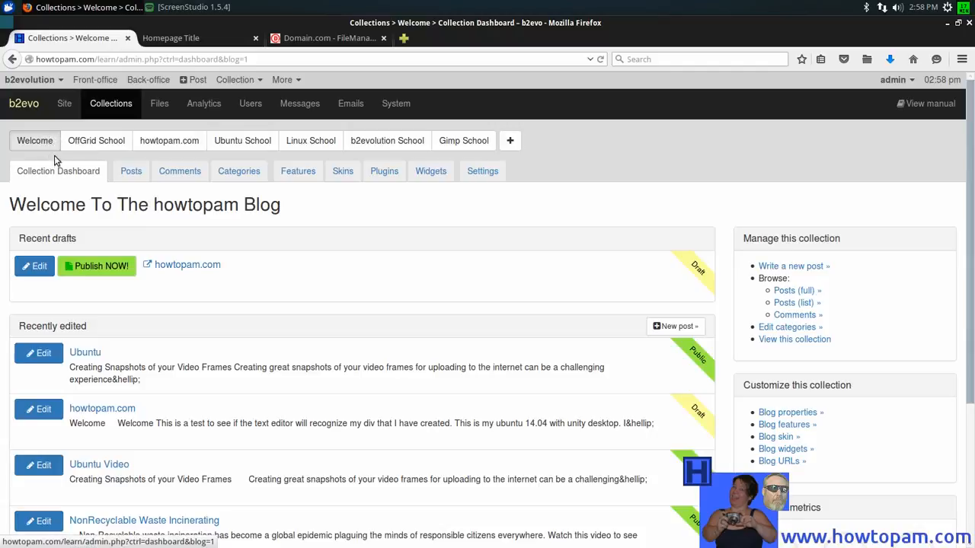
pyautogui.scroll(-2, 204, 217)
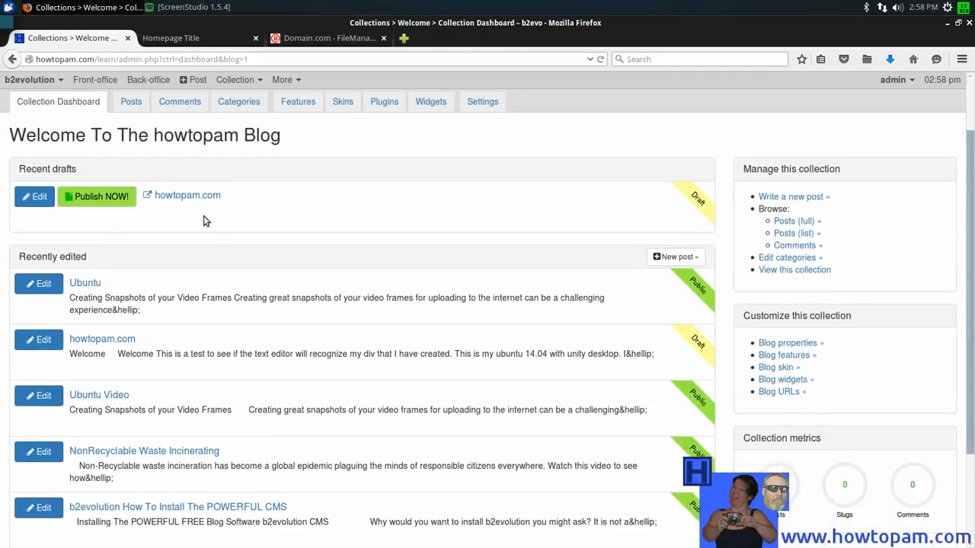
pyautogui.scroll(-1, 205, 216)
pyautogui.scroll(4, 205, 216)
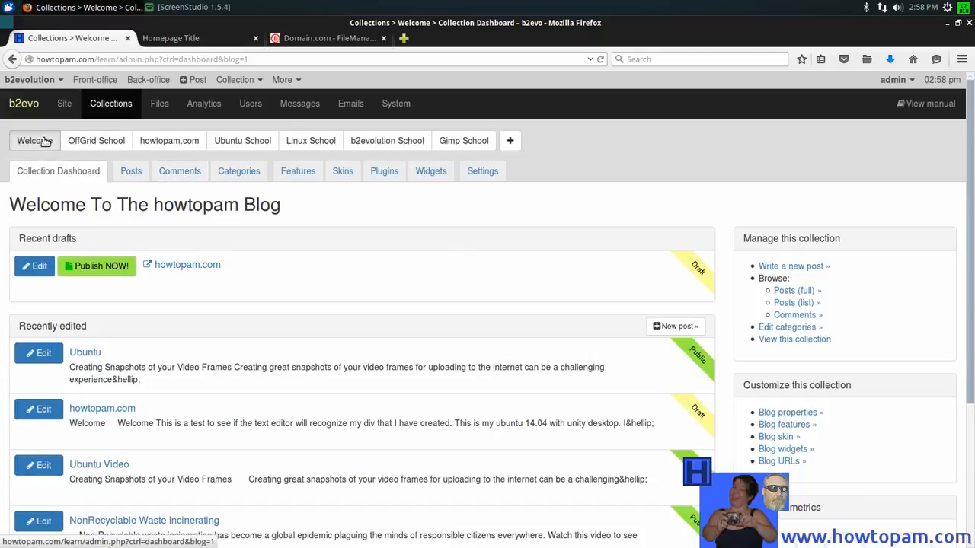
pyautogui.click(83, 142)
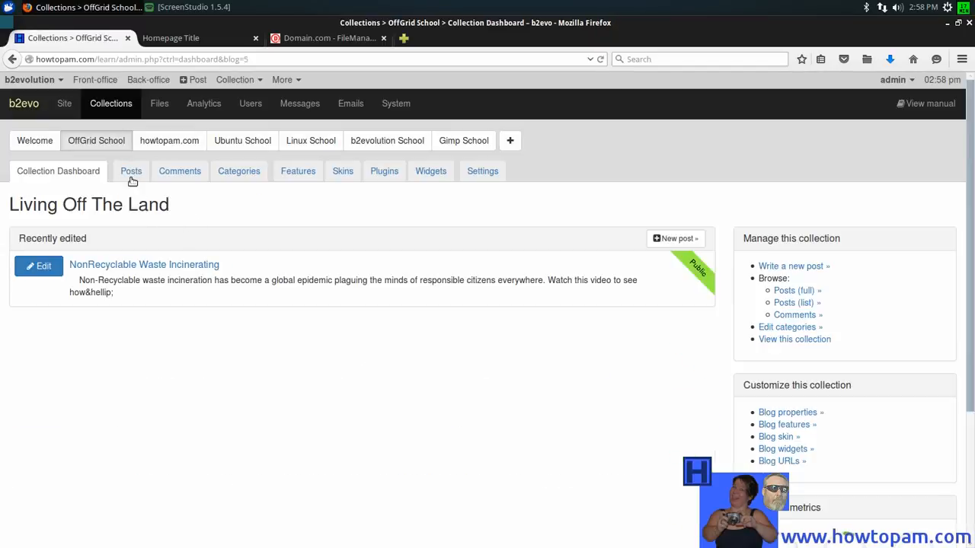
# Return to the back-office site dashboard and open the skin settings of the Welcome collection
pyautogui.click(140, 81)
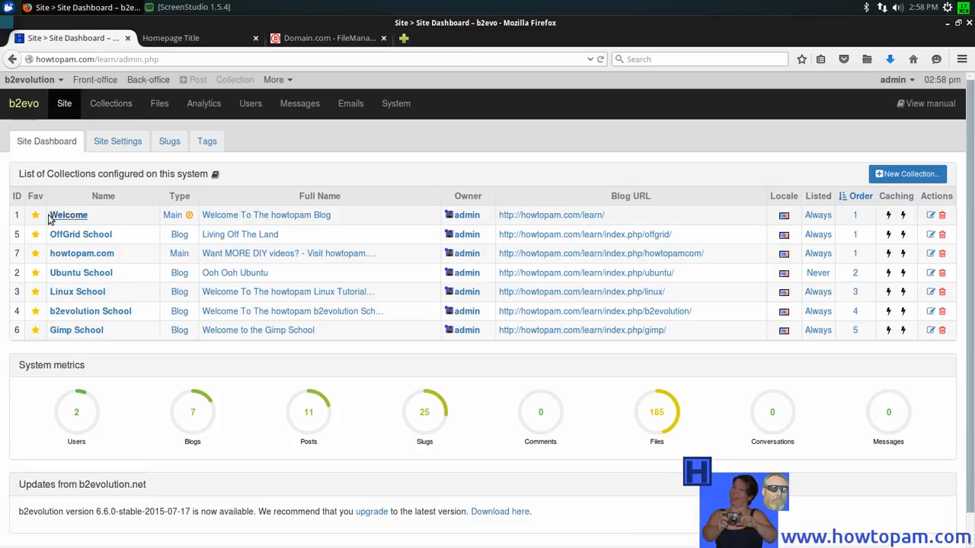
pyautogui.click(72, 218)
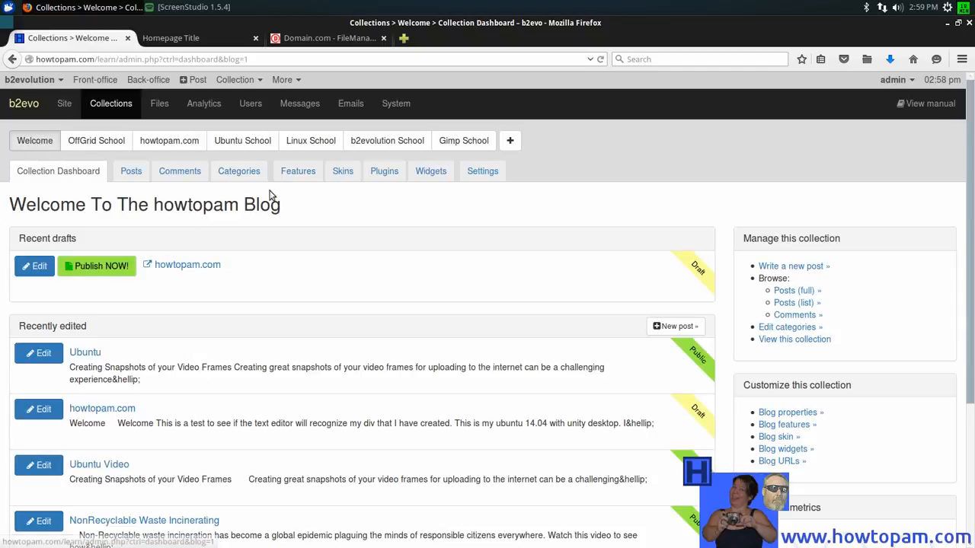
pyautogui.click(342, 172)
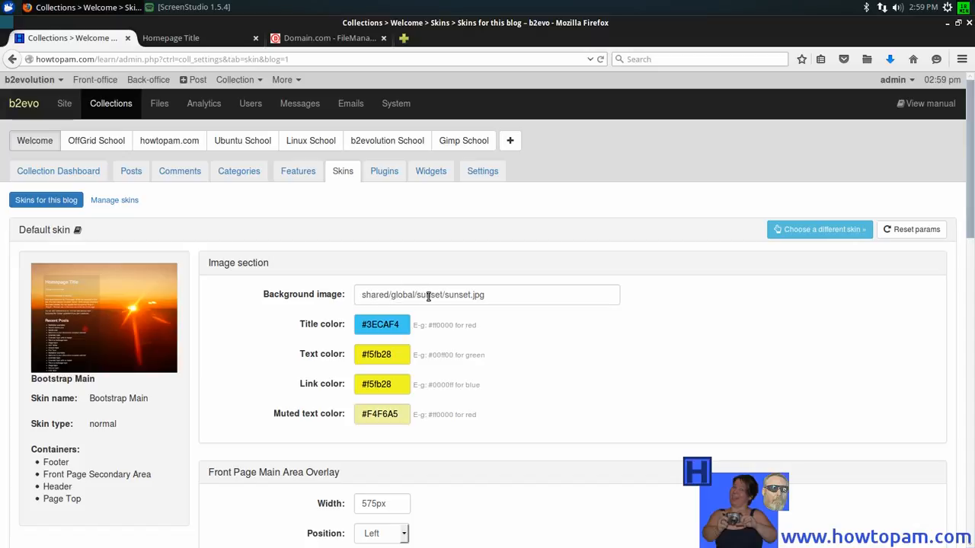
# Set the default skin's background image path to shared/global/sunset/newbg.jpg
pyautogui.click(470, 295)
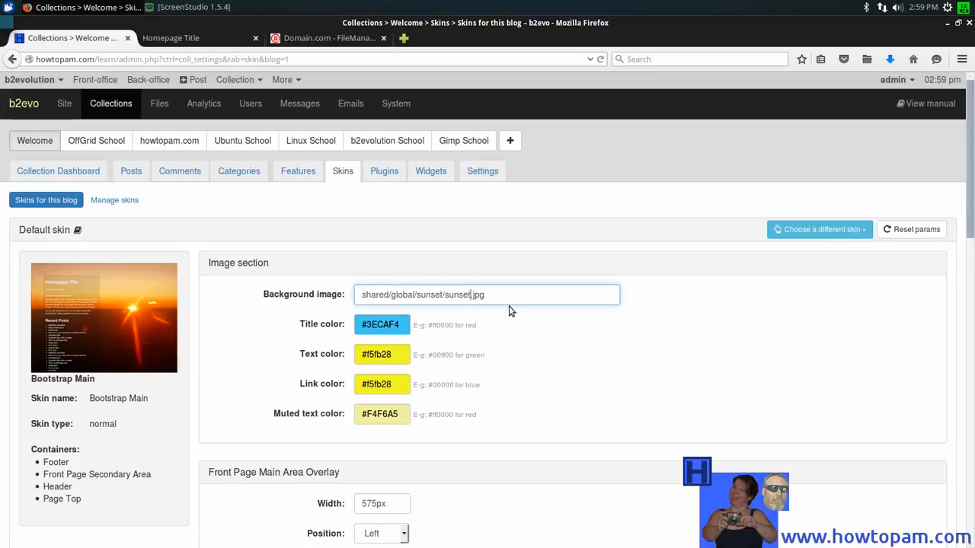
pyautogui.press('BackSpace')
pyautogui.press('BackSpace')
pyautogui.press('BackSpace')
pyautogui.press('BackSpace')
pyautogui.press('BackSpace')
pyautogui.press('BackSpace')
pyautogui.write('newbg')
# Save the Welcome collection's skin settings and open the front-office homepage to check its background
pyautogui.scroll(-5, 685, 392)
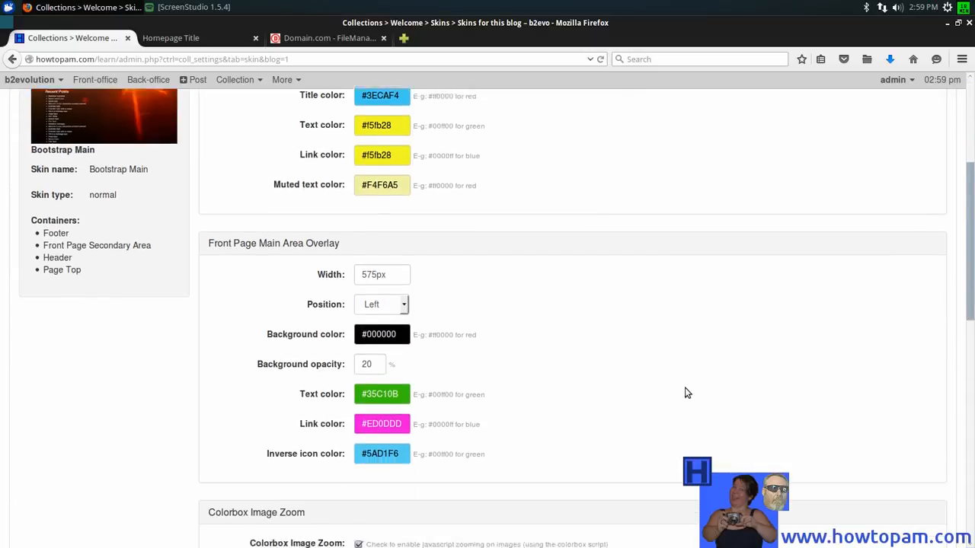
pyautogui.scroll(-3, 686, 393)
pyautogui.scroll(8, 686, 392)
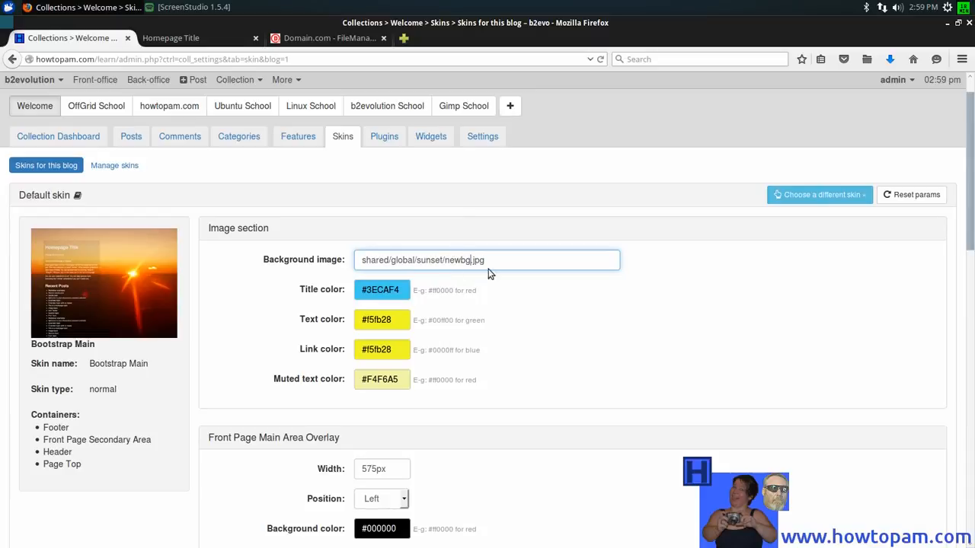
pyautogui.scroll(-2, 661, 406)
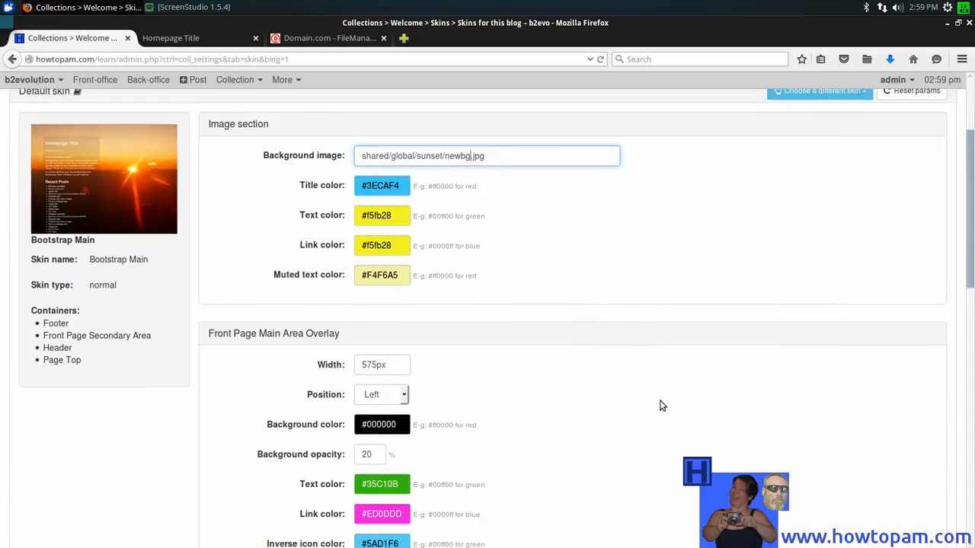
pyautogui.scroll(-10, 662, 405)
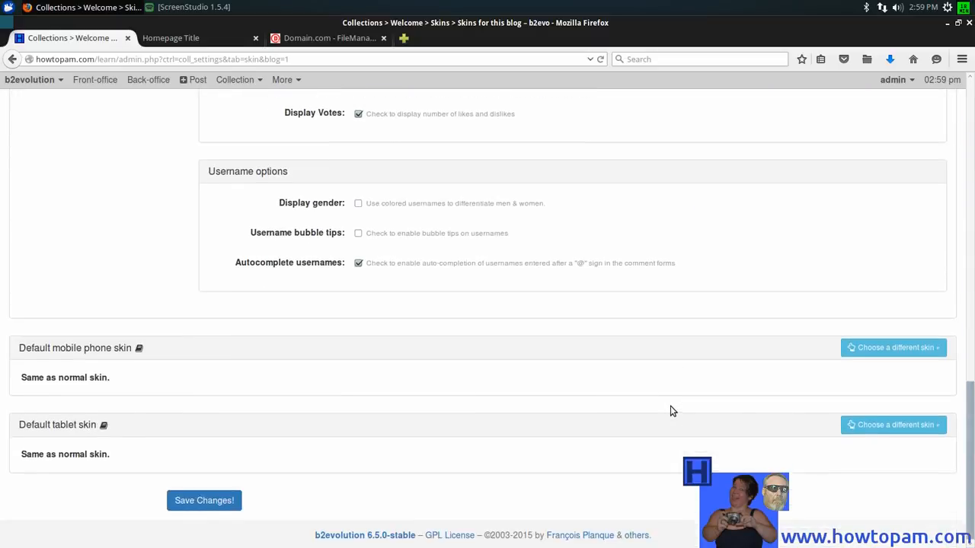
pyautogui.click(214, 498)
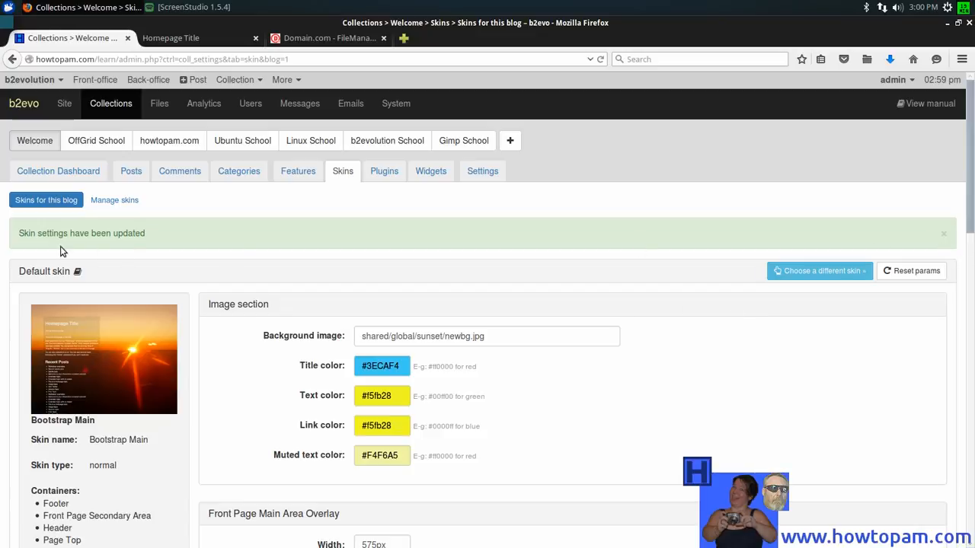
pyautogui.click(944, 237)
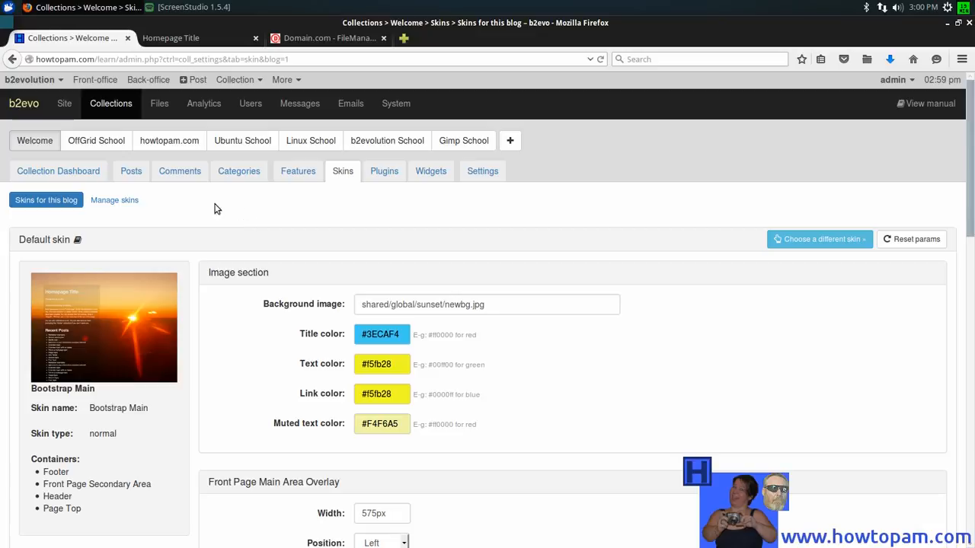
pyautogui.click(94, 82)
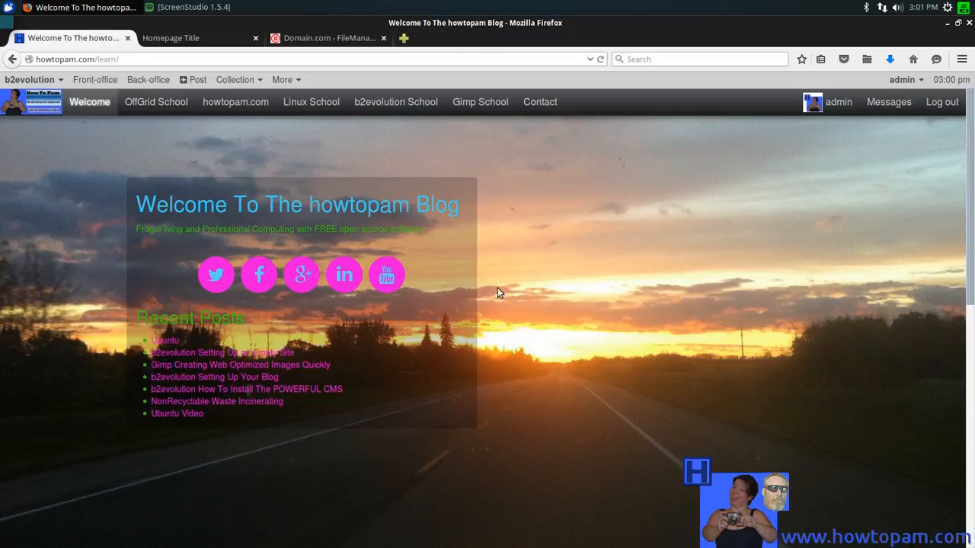
# Review the Welcome collection's skin settings in the back-office, including the front page overlay options, and return to the front-office homepage
pyautogui.click(152, 79)
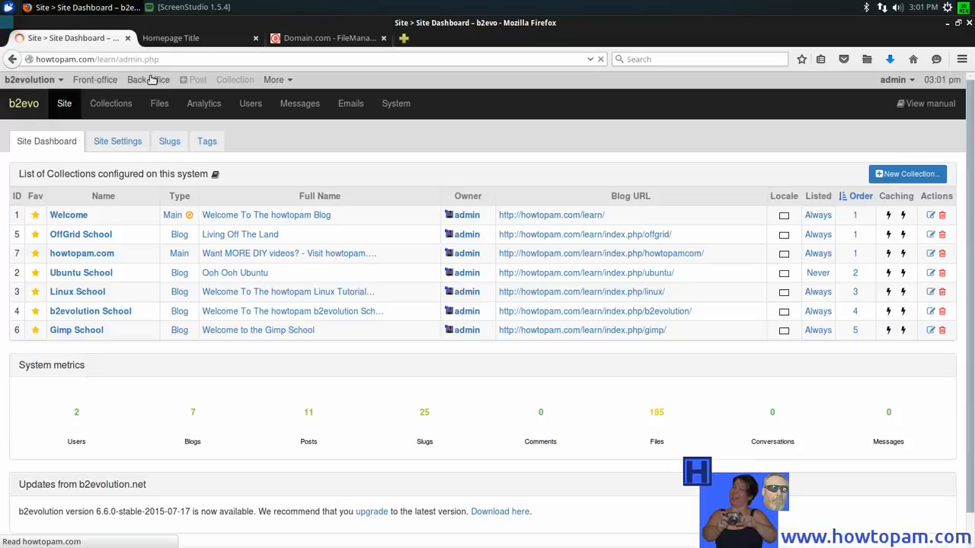
pyautogui.click(73, 216)
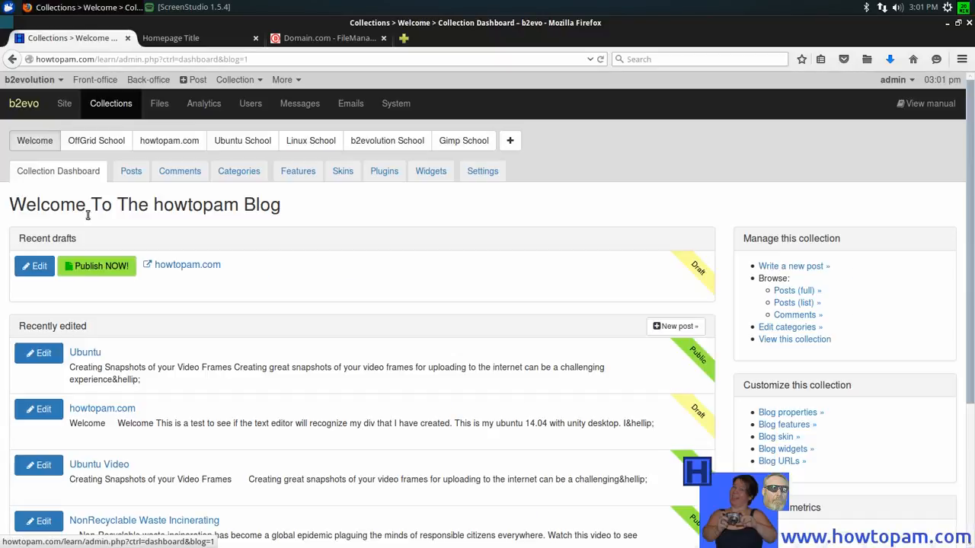
pyautogui.click(342, 172)
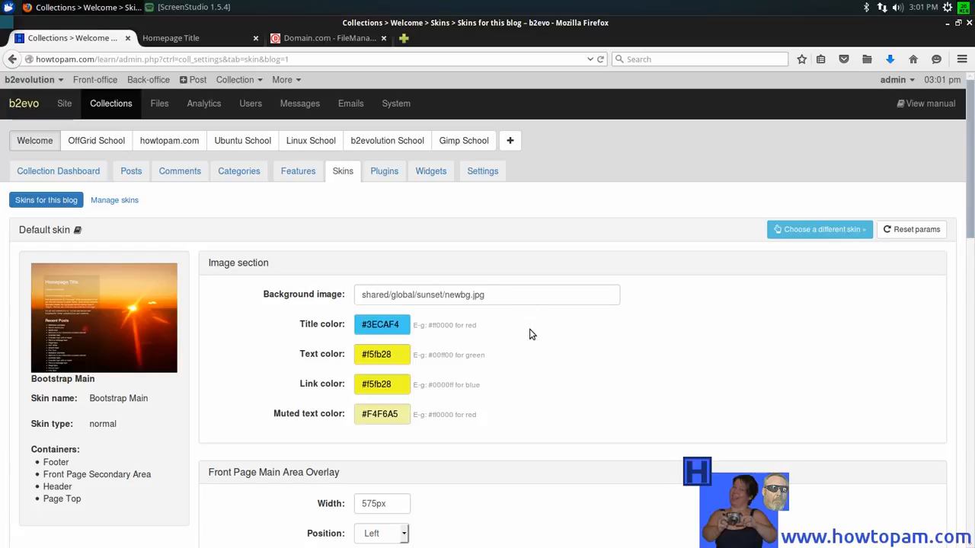
pyautogui.scroll(-8, 525, 343)
pyautogui.scroll(-8, 518, 358)
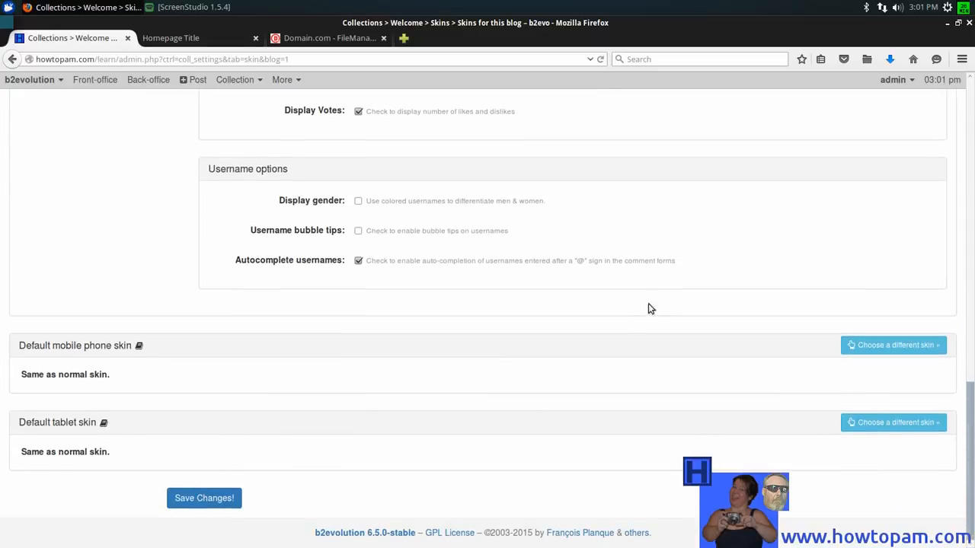
pyautogui.scroll(10, 651, 302)
pyautogui.scroll(3, 654, 301)
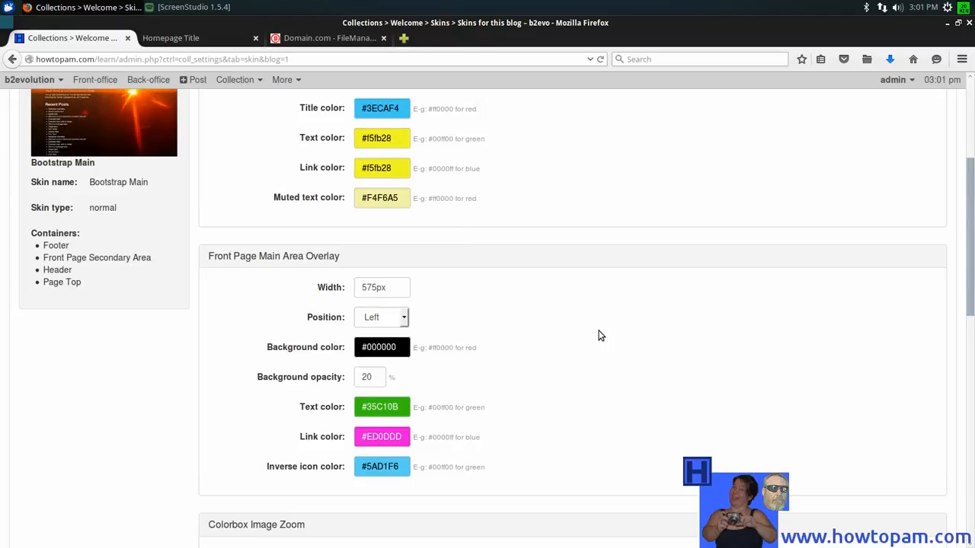
pyautogui.scroll(3, 597, 329)
pyautogui.scroll(2, 598, 329)
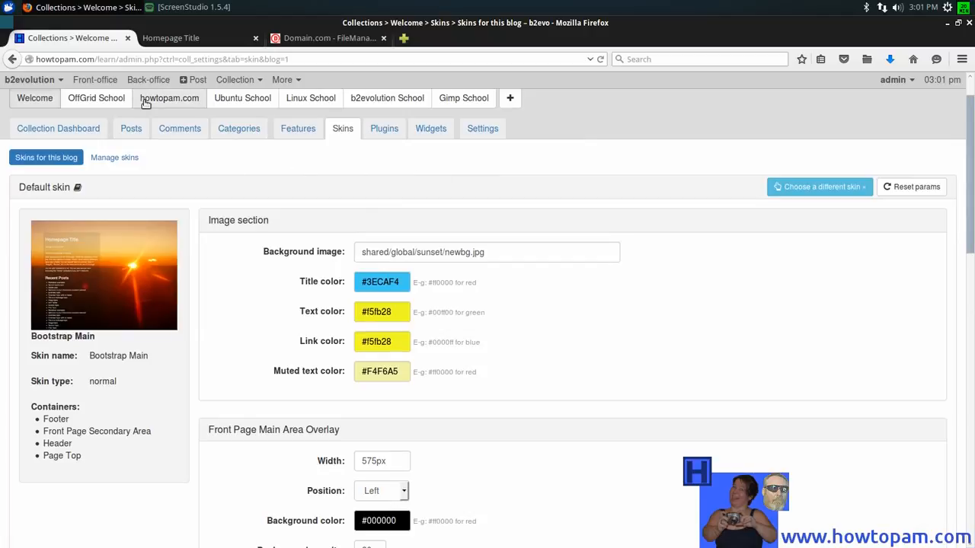
pyautogui.click(97, 82)
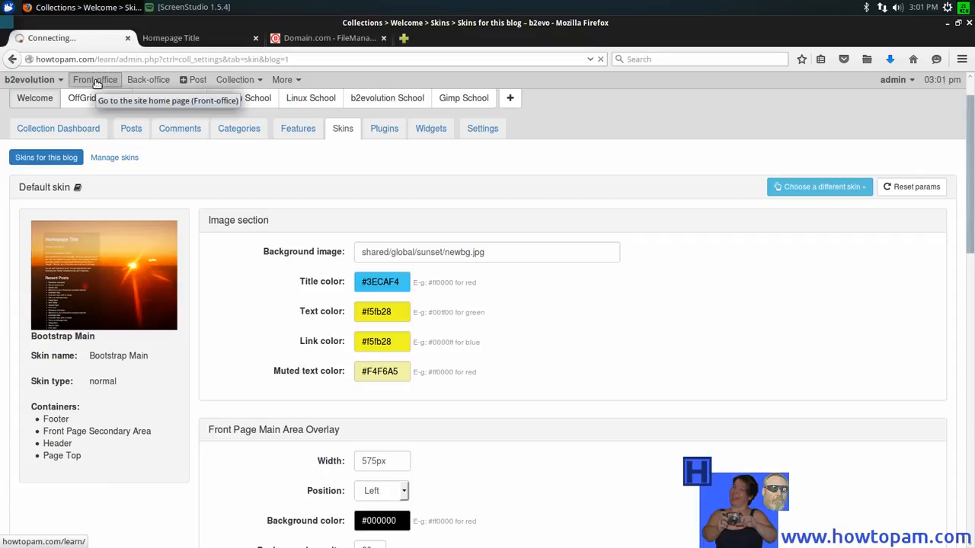